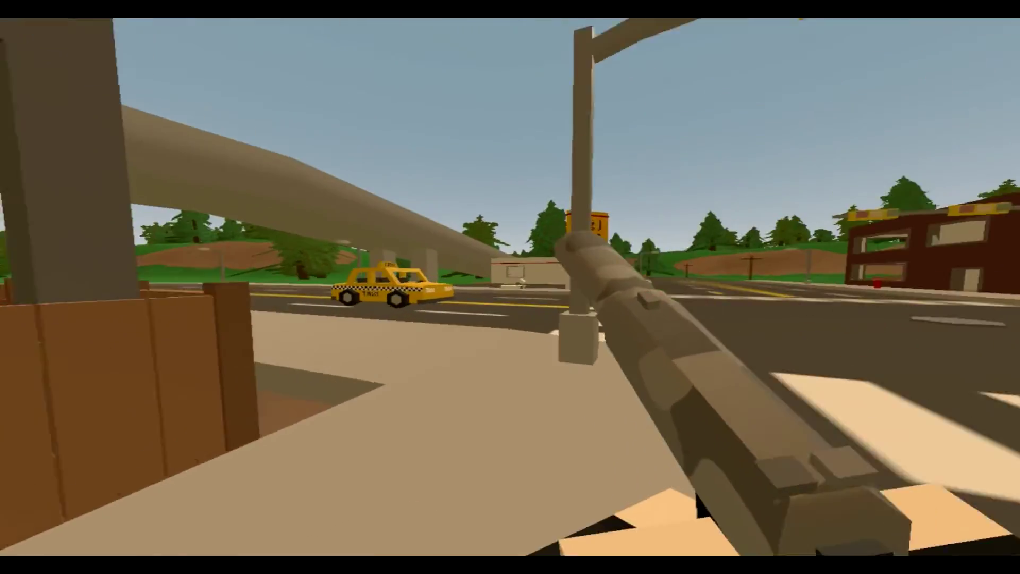
key("w")
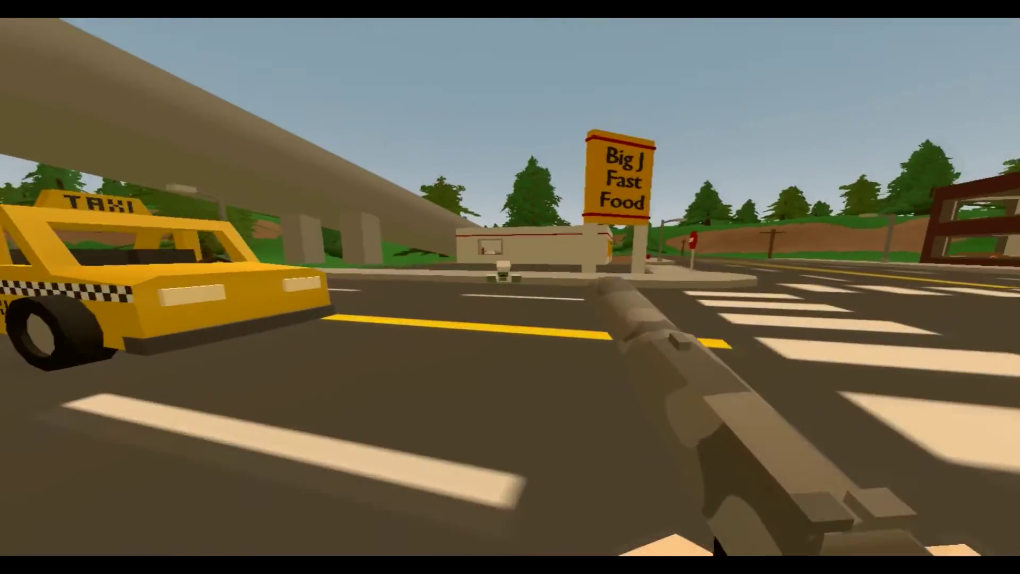
right_click(510, 287)
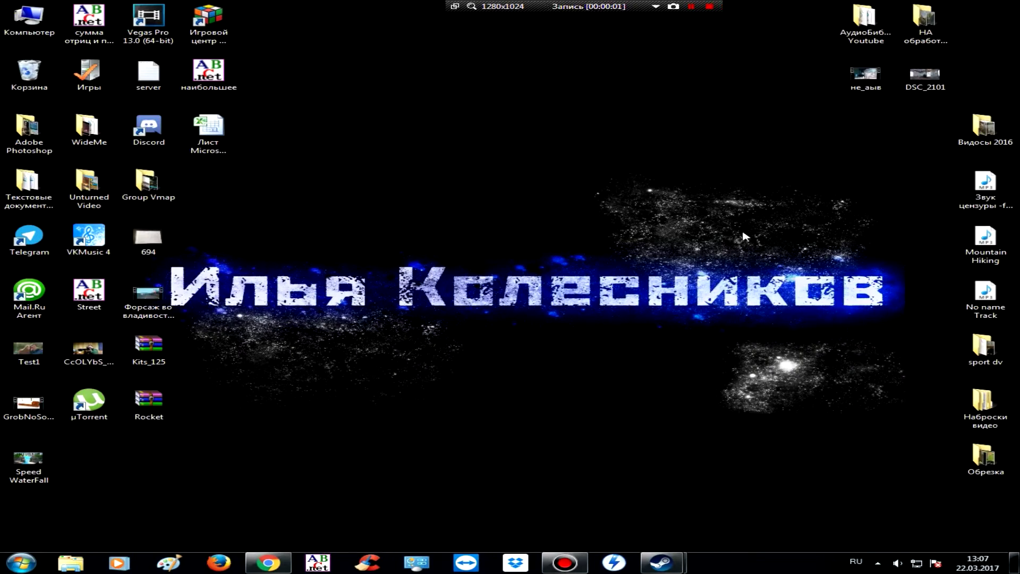
Switch to the Steam library and open the local files folder of Unturned through the game's properties.
right_click(661, 562)
left_click(626, 396)
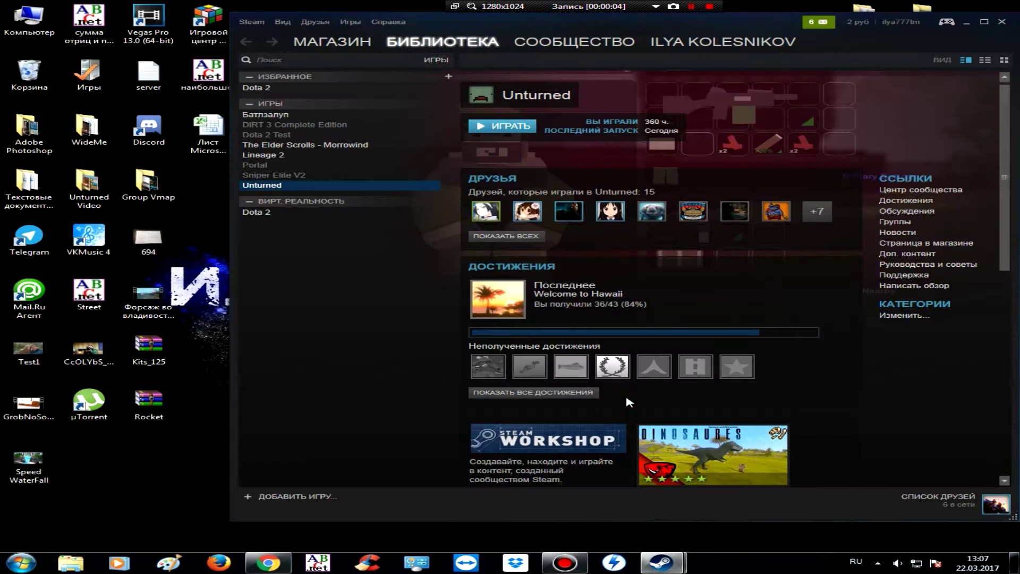
right_click(283, 187)
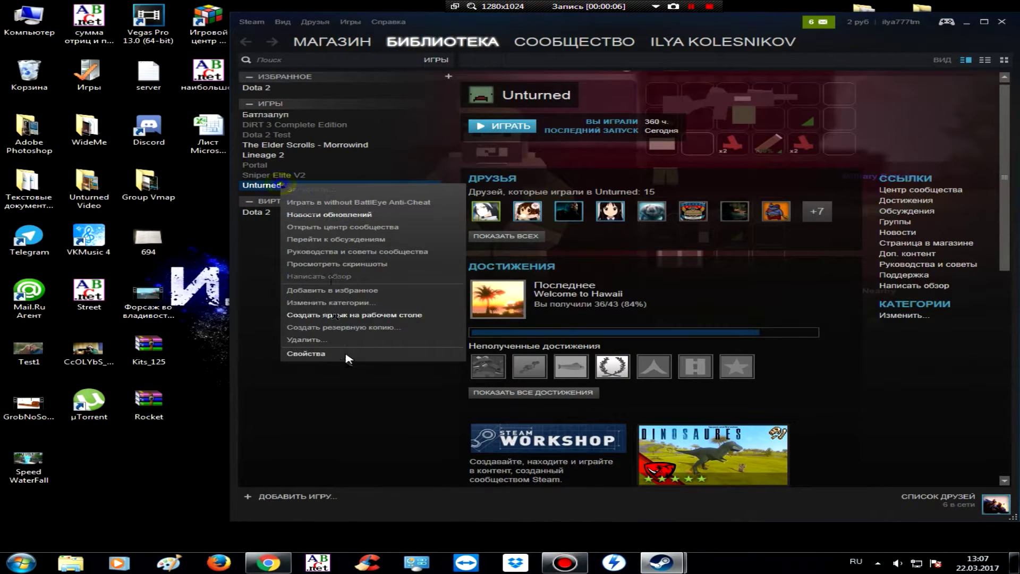
left_click(346, 354)
left_click(663, 164)
left_click(563, 208)
left_click_drag(398, 8, 393, 47)
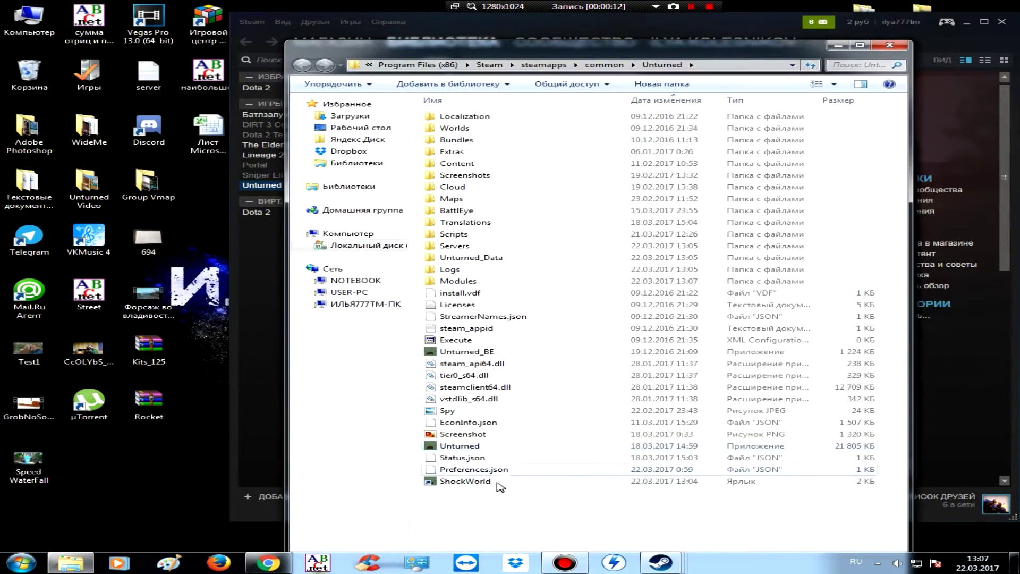
Open the Plugins folder inside the Rocket folder of the ShockWorld -BattlEye server.
left_click(468, 481)
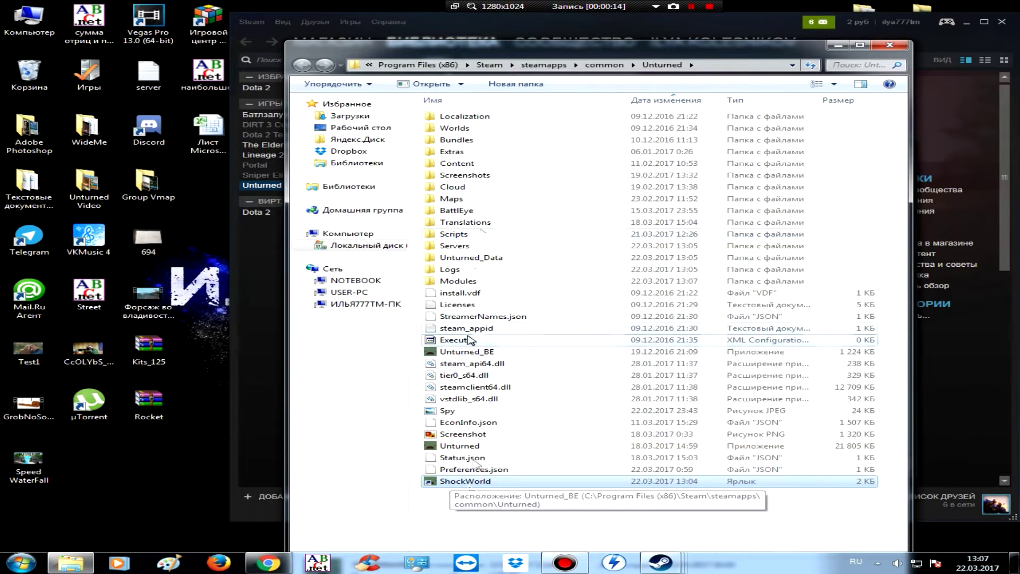
double_click(464, 246)
double_click(496, 118)
double_click(454, 163)
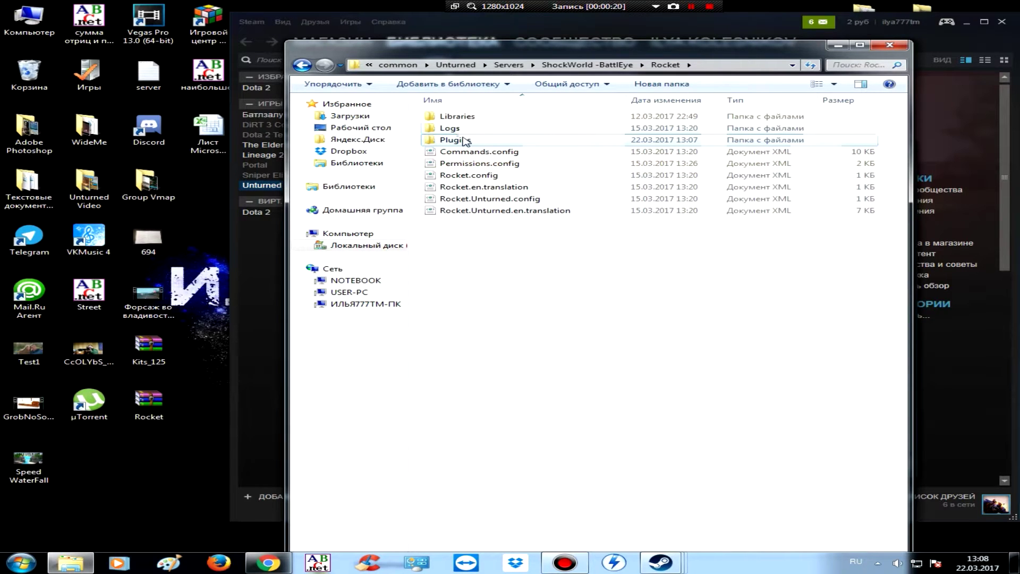
double_click(464, 144)
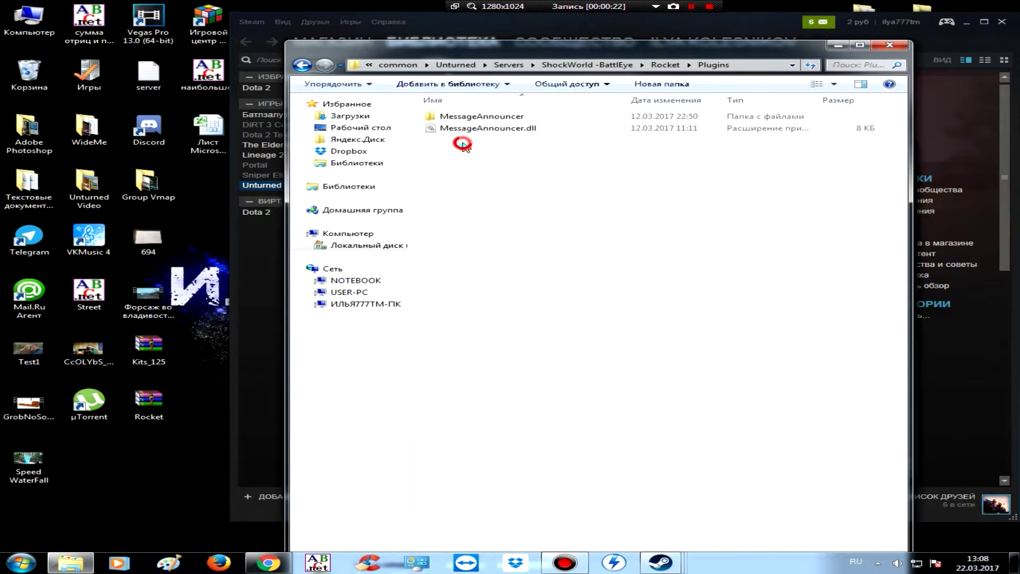
Extract Kits.dll from the Kits_125 archive on the desktop into the server's Plugins folder.
double_click(148, 344)
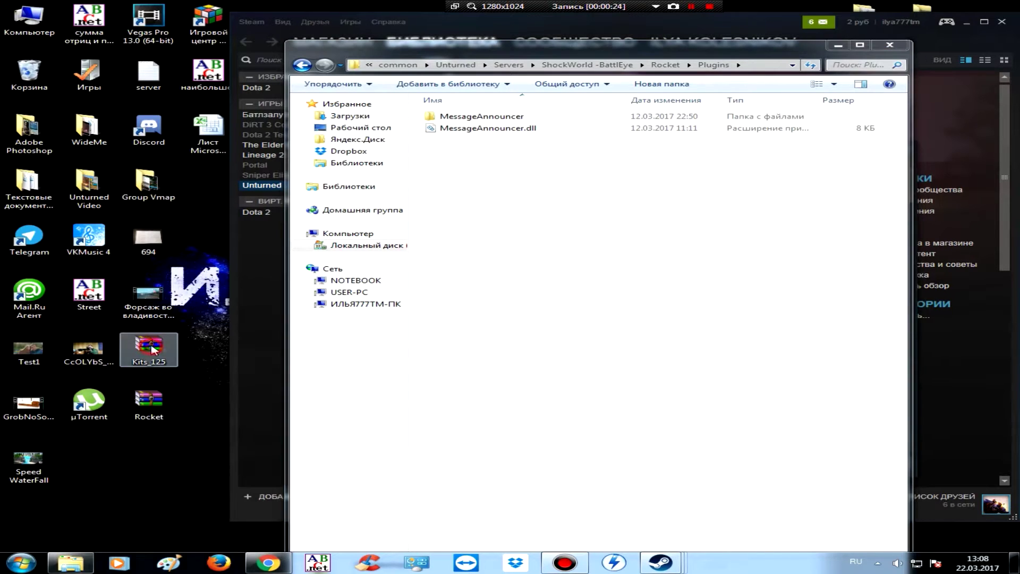
left_click_drag(106, 442, 552, 269)
left_click(670, 266)
left_click(174, 338)
left_click(800, 341)
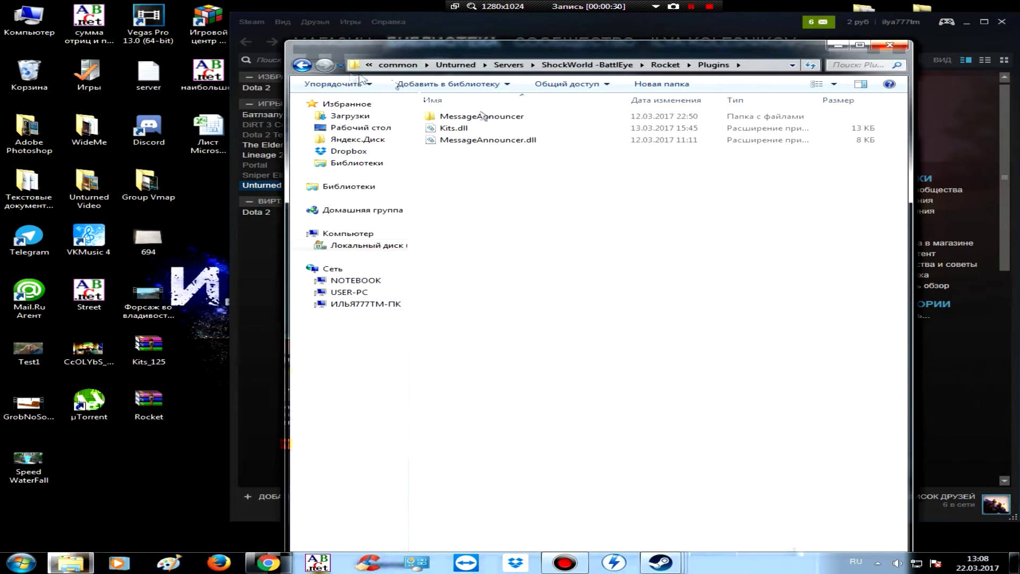
Return to the Unturned folder and launch the server with the ShockWorld shortcut.
left_click(304, 65)
left_click(304, 65)
left_click(303, 65)
left_click(304, 65)
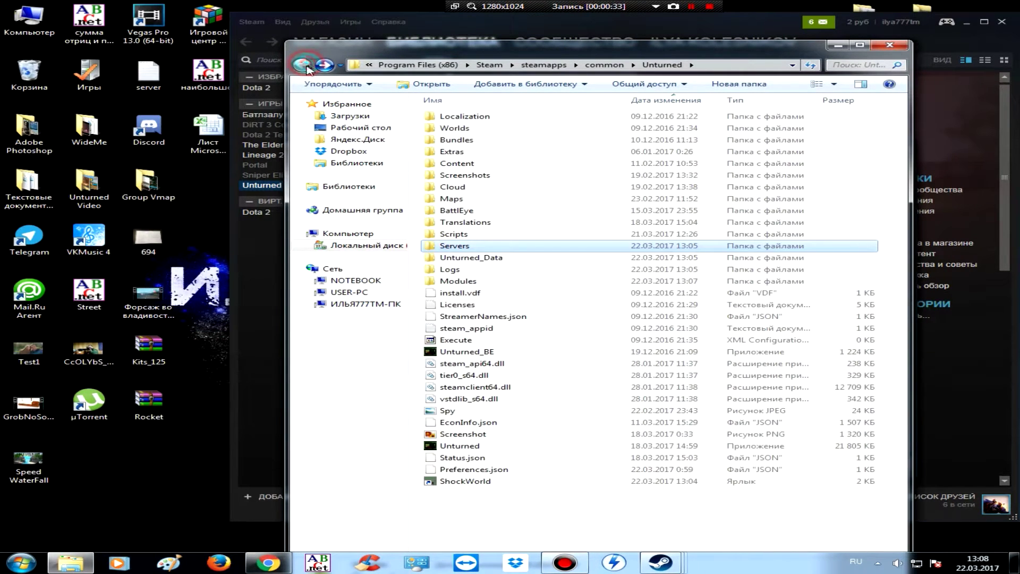
left_click(468, 482)
left_click(545, 502)
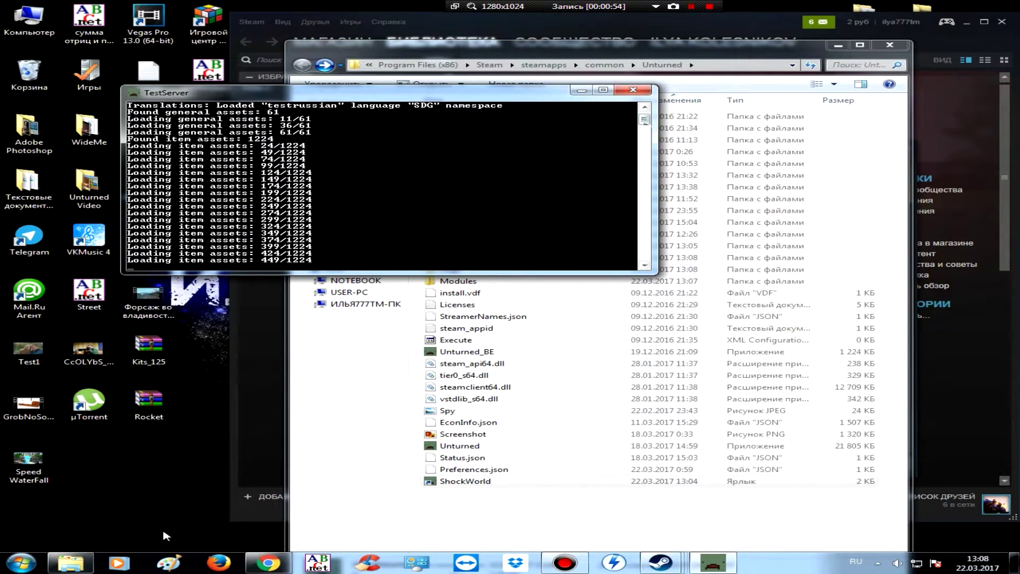
Switch to Chrome, close the RocketMod page and search the Steam item ID guide for "16x".
left_click(269, 562)
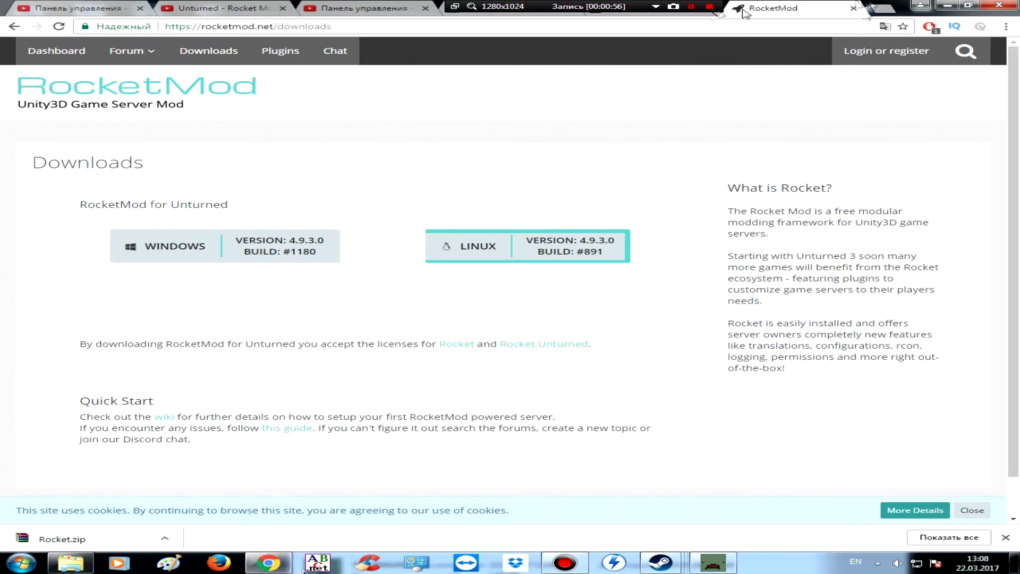
left_click(853, 8)
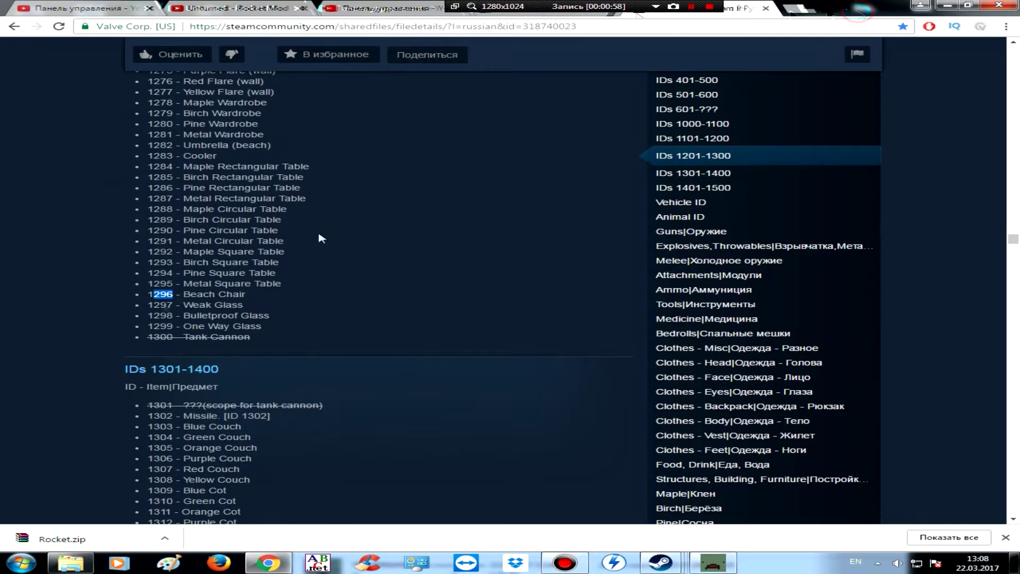
key("ctrl+f")
type("16ч")
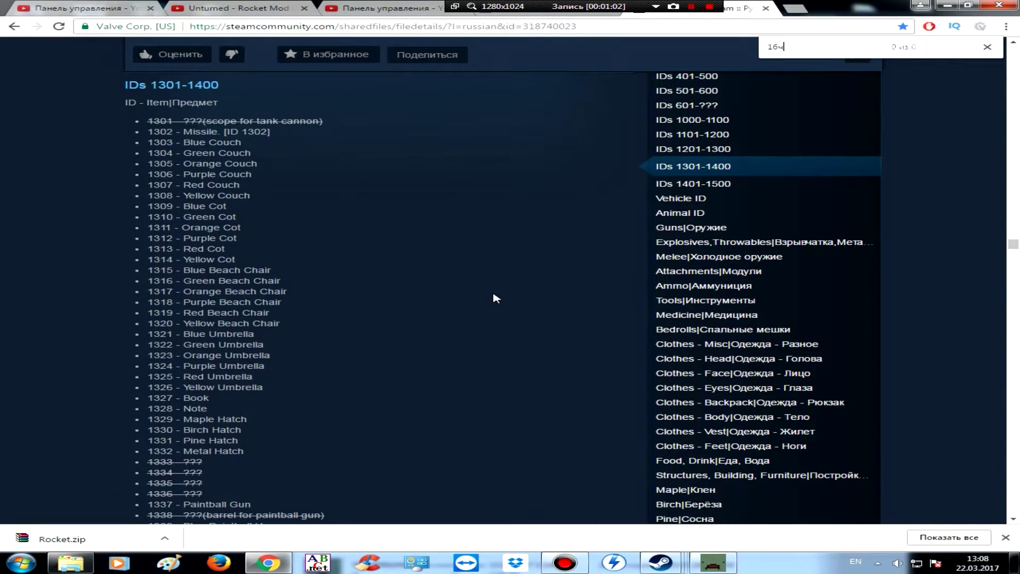
key("alt+shift")
type("x")
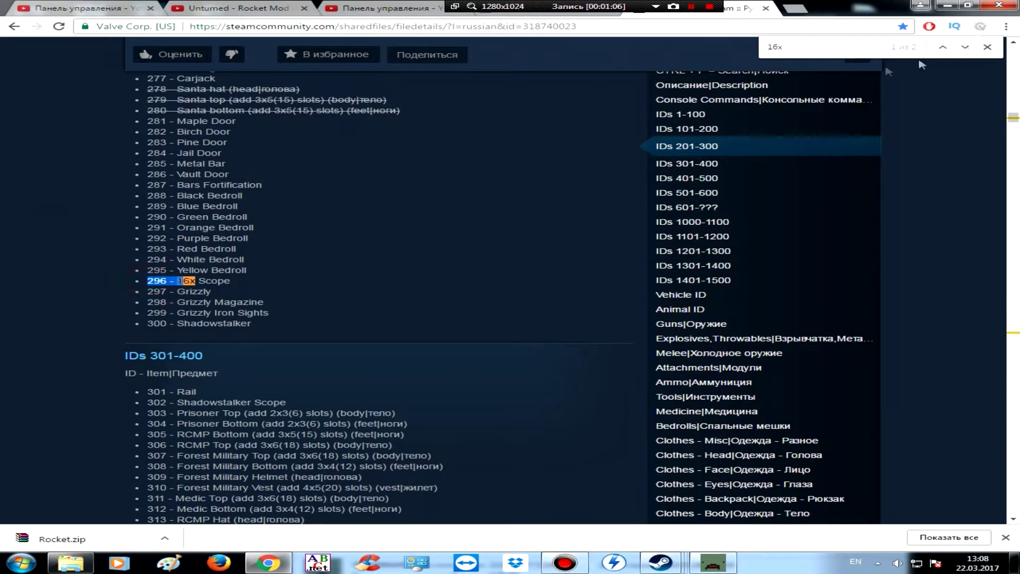
Search the item ID guide for "Timbe" and leave the browser.
key("BackSpace")
key("BackSpace")
key("BackSpace")
type("Timbe")
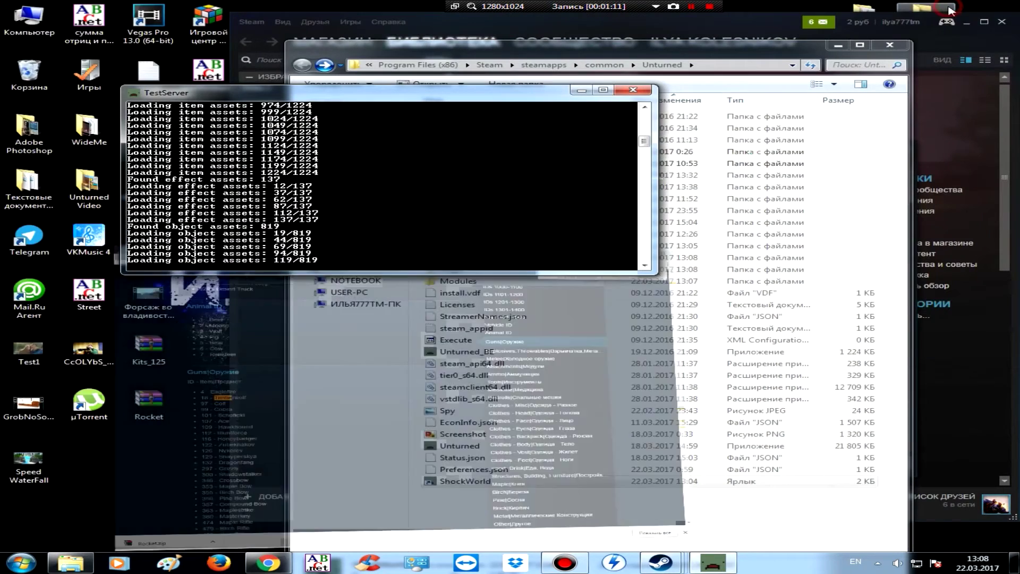
left_click(985, 5)
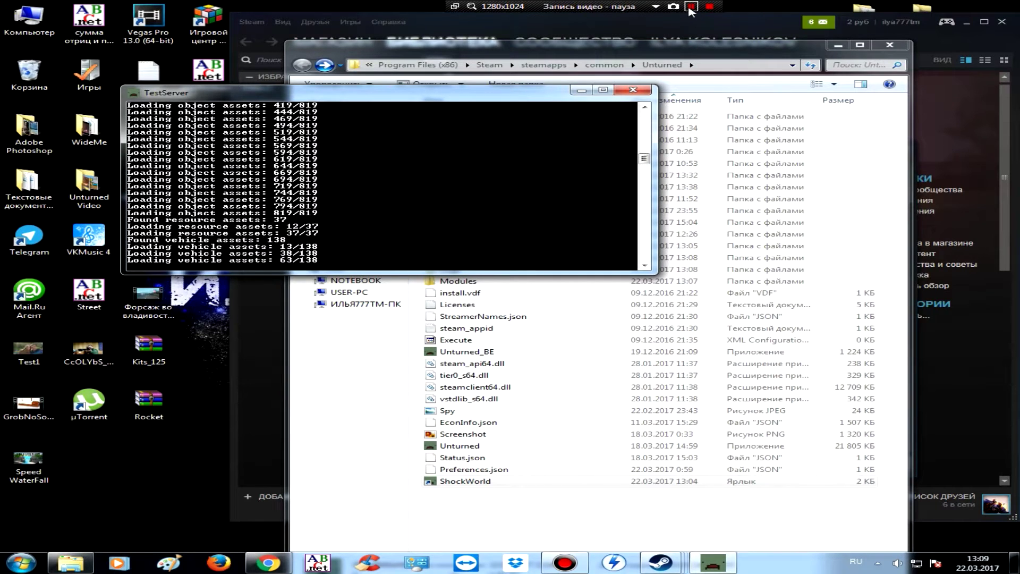
Stop the server by running the shutdown command in its TestServer console.
left_click(691, 7)
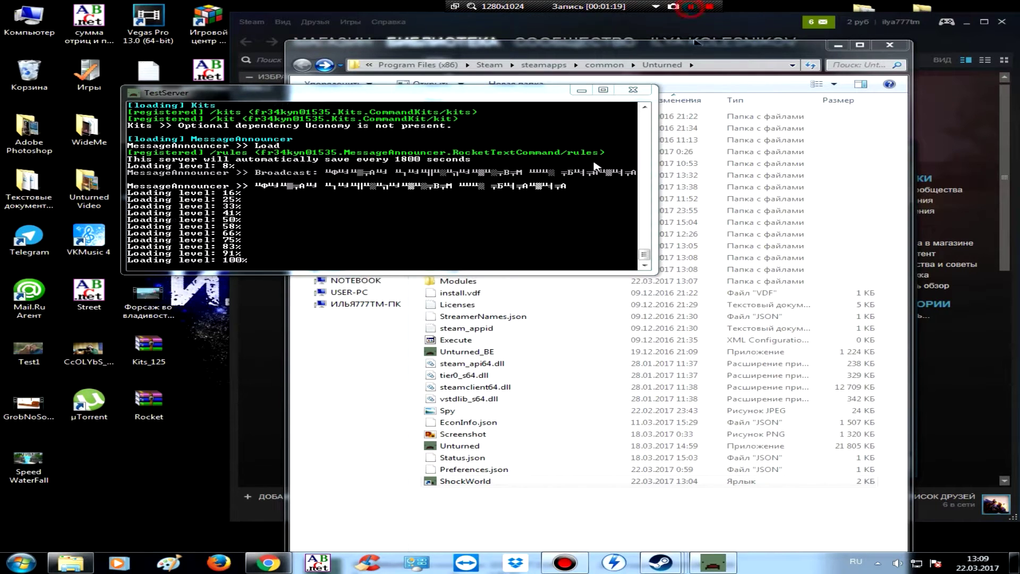
left_click(436, 222)
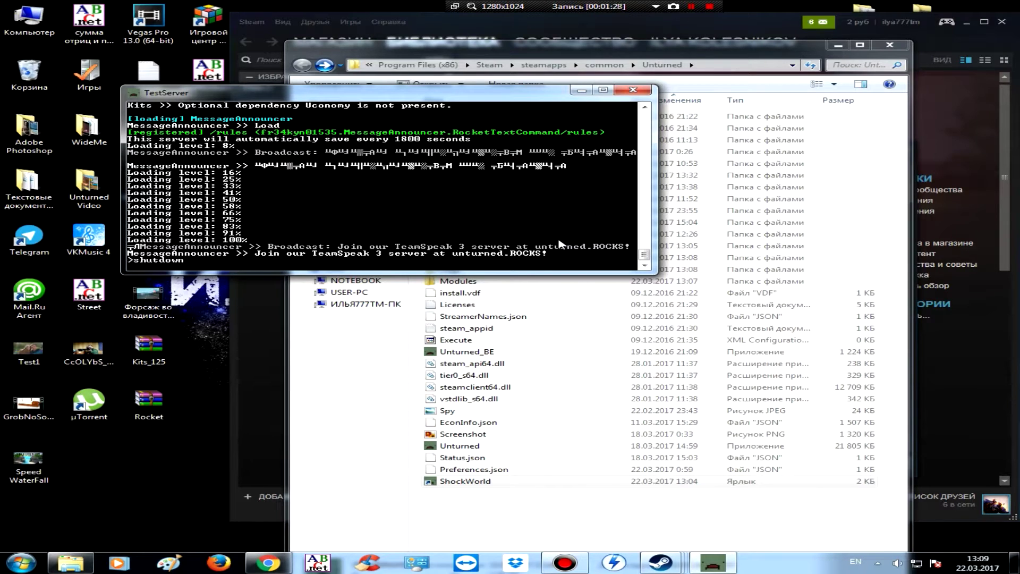
key("Return")
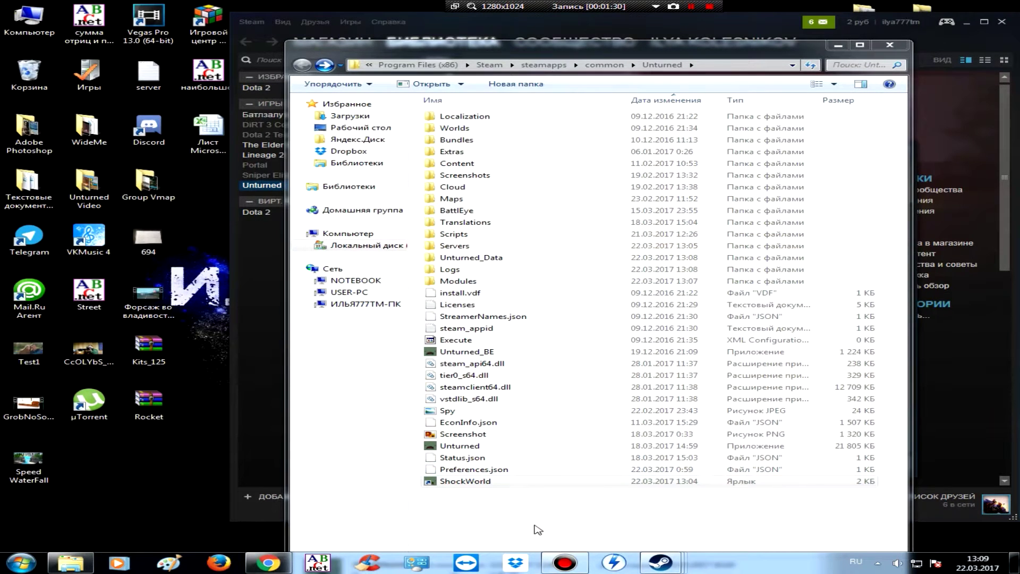
Open the Kits folder under Rocket's Plugins folder of the ShockWorld -BattlEye server.
left_click(482, 248)
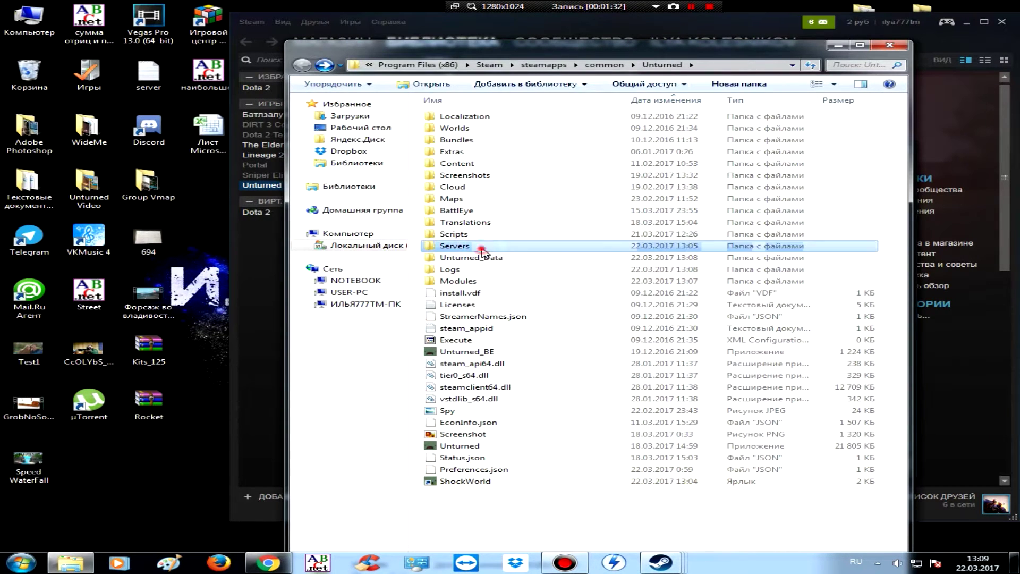
double_click(483, 248)
left_click(472, 120)
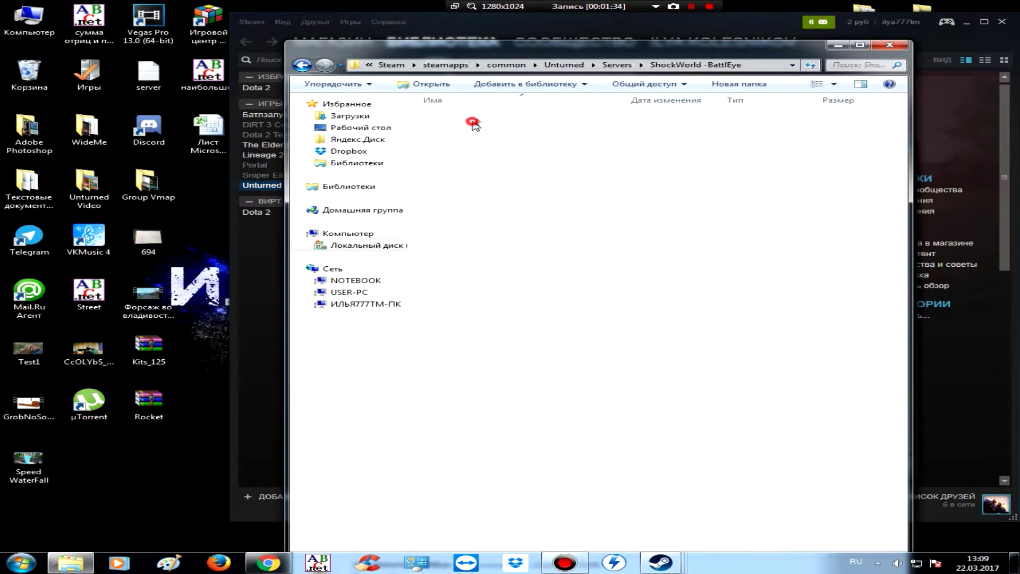
double_click(472, 120)
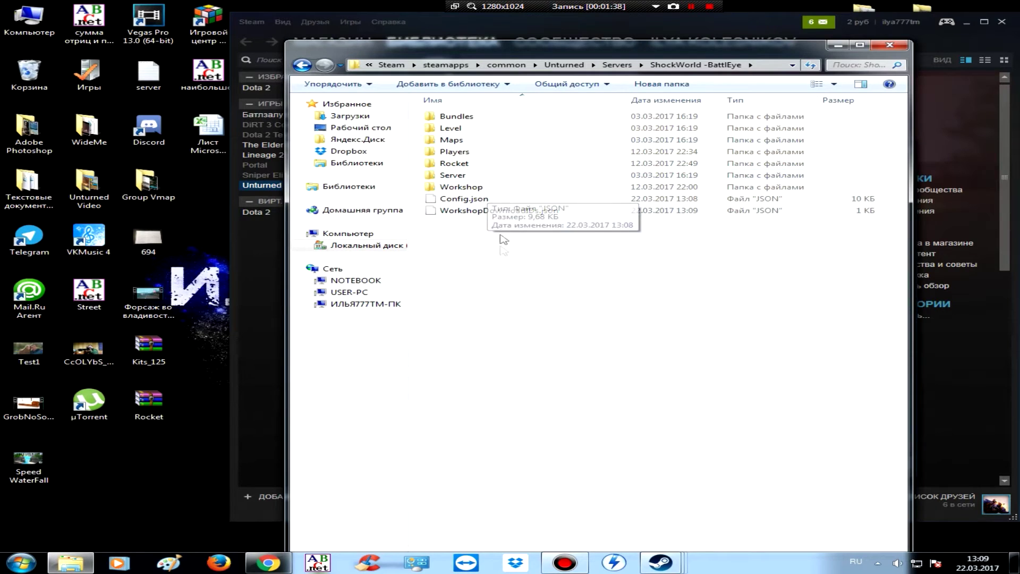
double_click(454, 164)
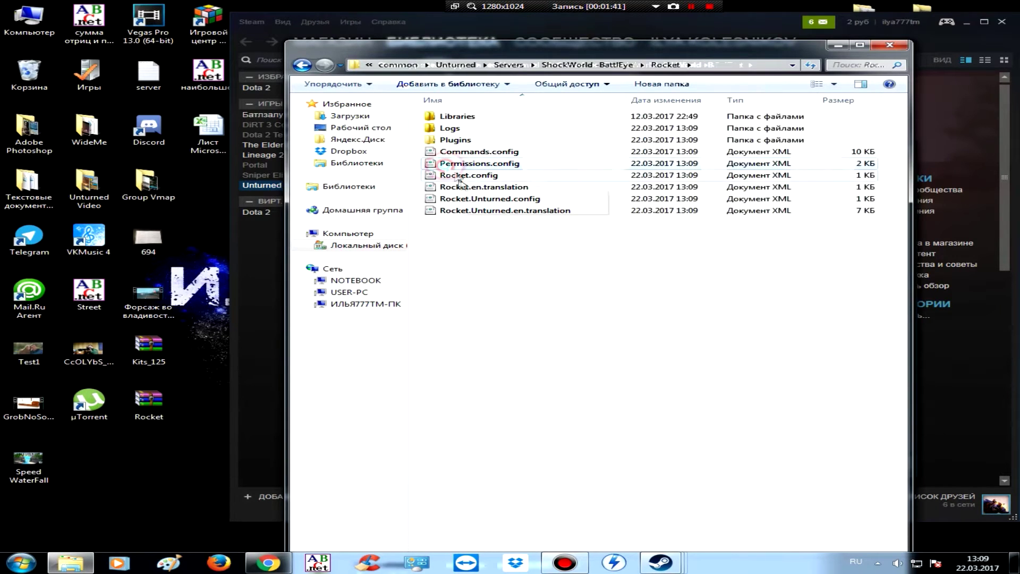
double_click(461, 141)
double_click(451, 116)
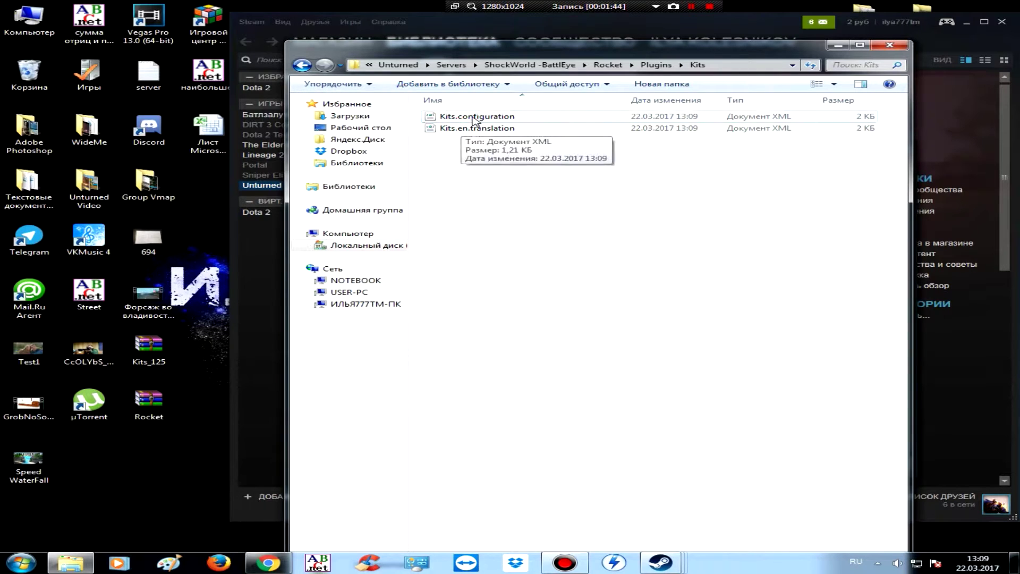
Open Kits.en.translation in Notepad++ to view the plugin's message texts, and close the editor.
right_click(472, 117)
left_click(449, 128)
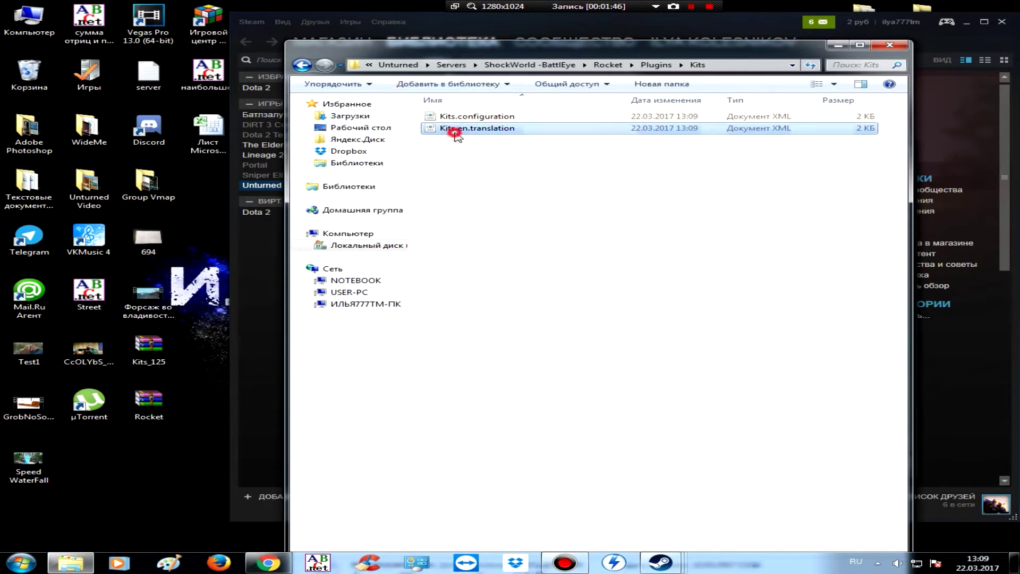
right_click(454, 133)
left_click(526, 165)
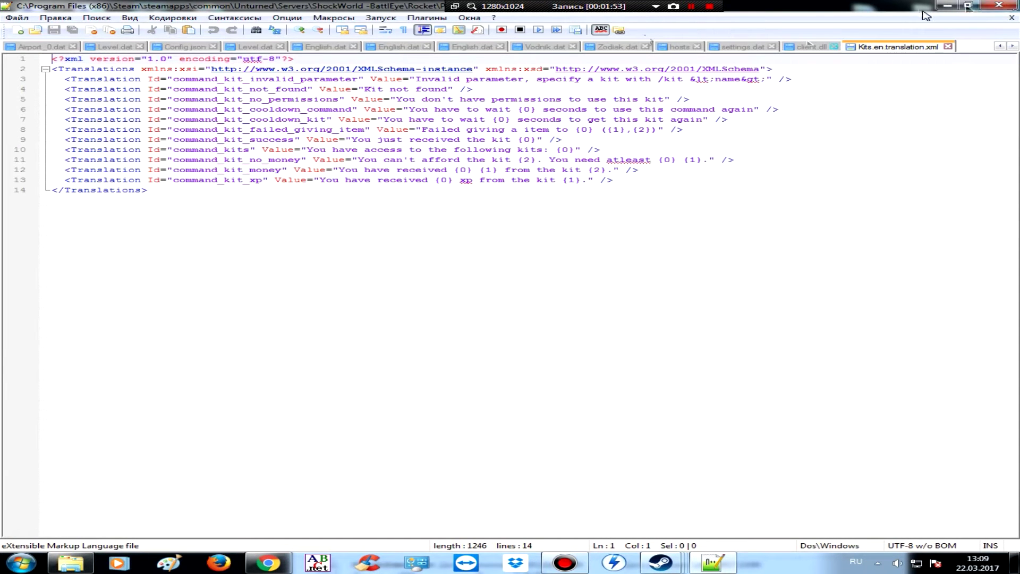
left_click(999, 5)
Open the Kits.configuration file in Notepad++.
left_click(553, 176)
left_click(488, 117)
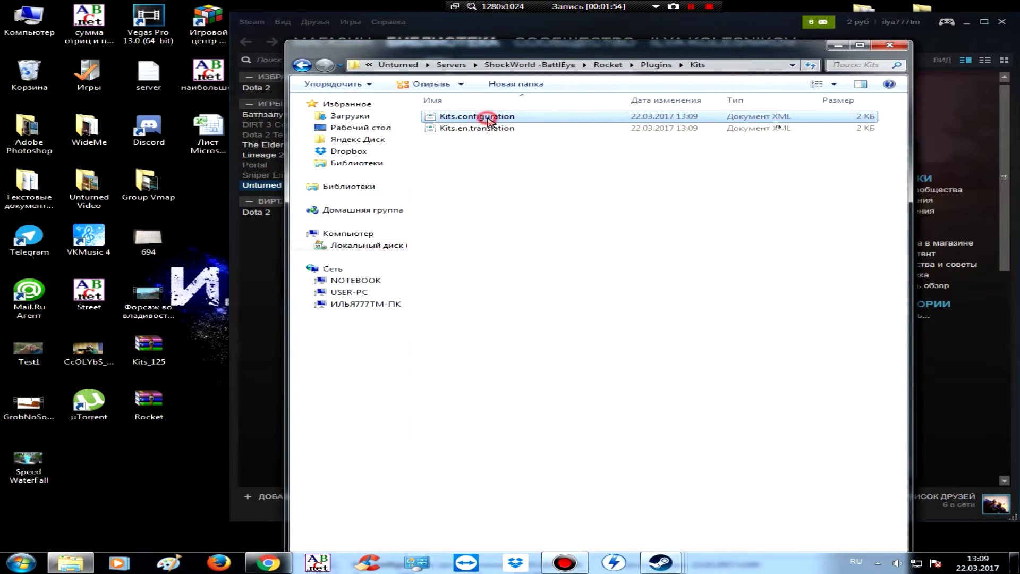
right_click(488, 118)
left_click(595, 165)
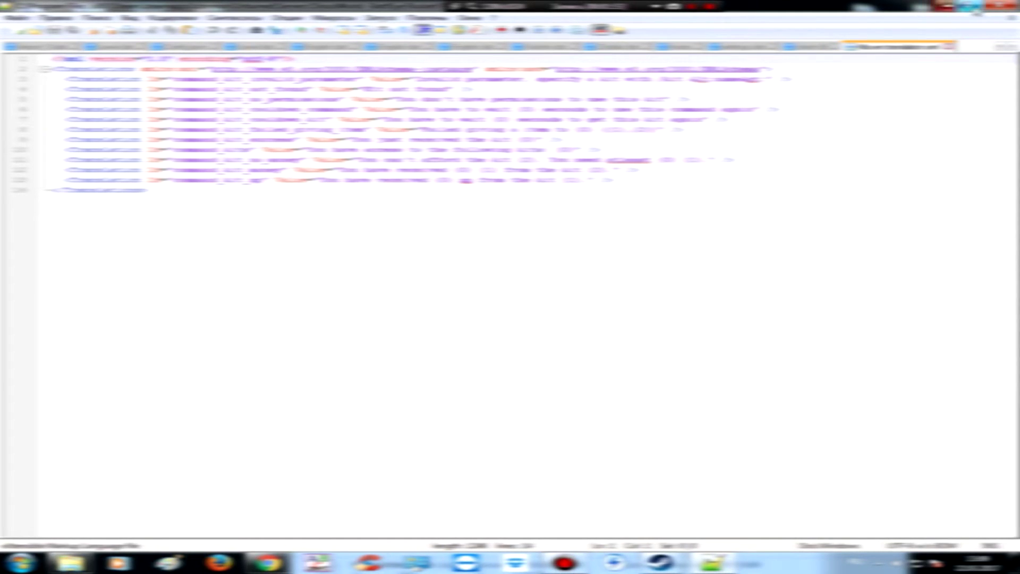
left_click(967, 6)
left_click(967, 7)
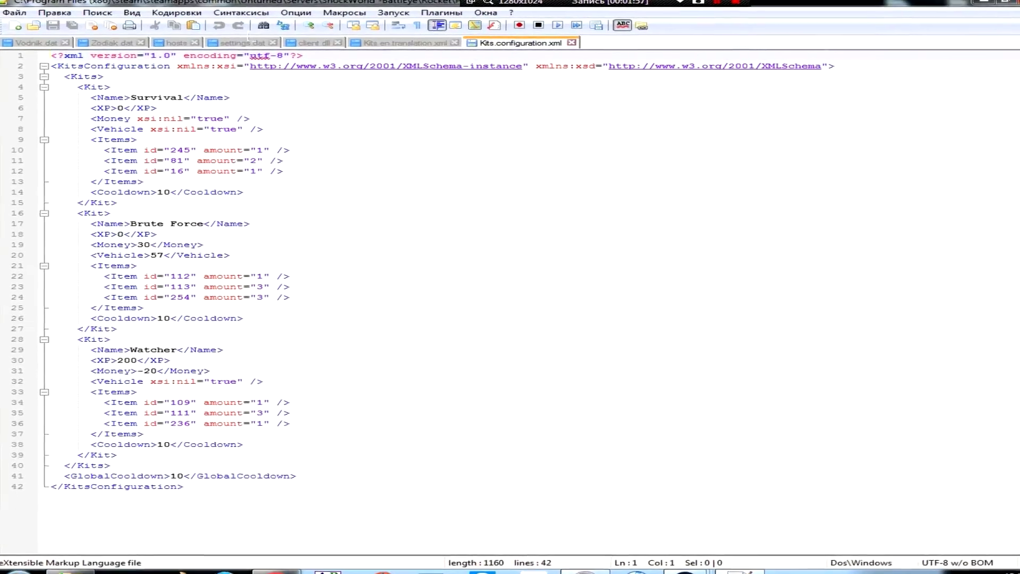
Examine the structure of the Survival and Brute Force kit blocks, including their name, XP, items and cooldown entries.
left_click(263, 157)
left_click(248, 186)
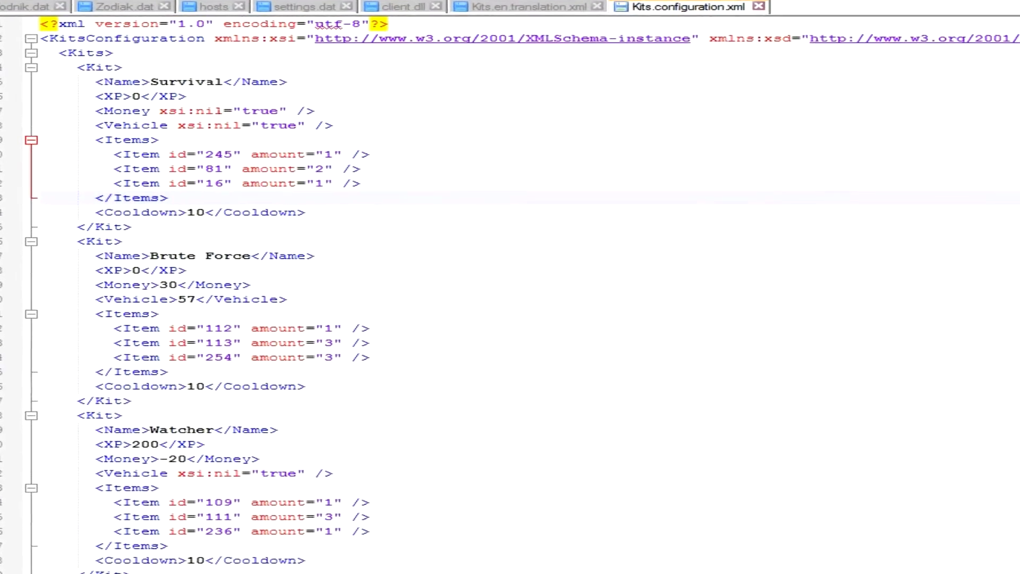
left_click(196, 81)
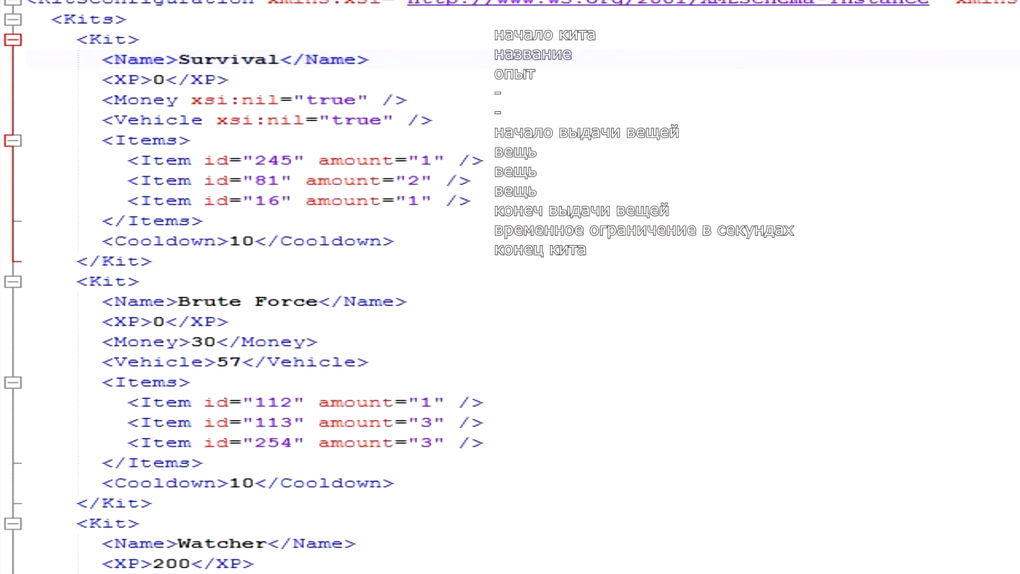
left_click(944, 289)
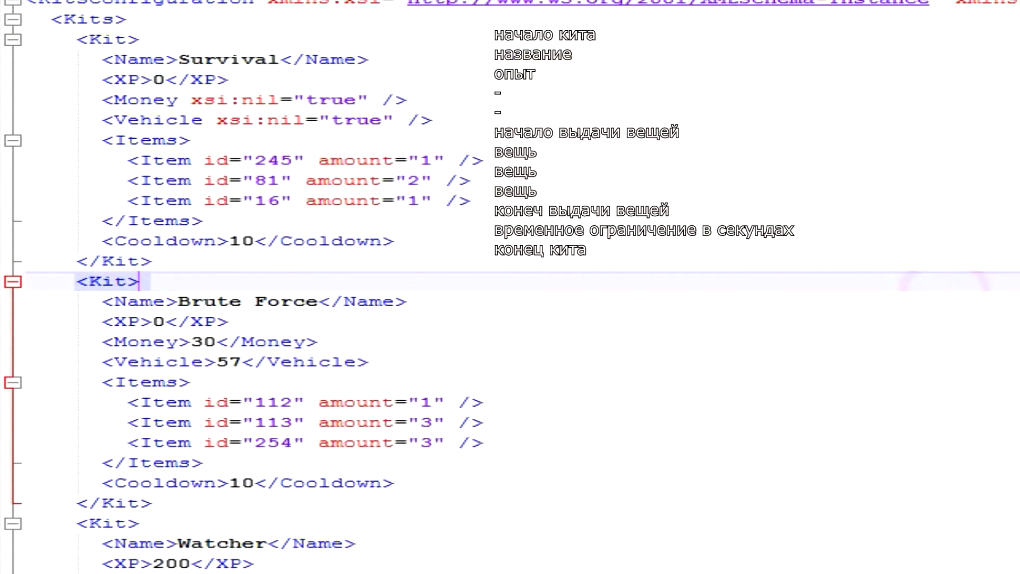
left_click(556, 74)
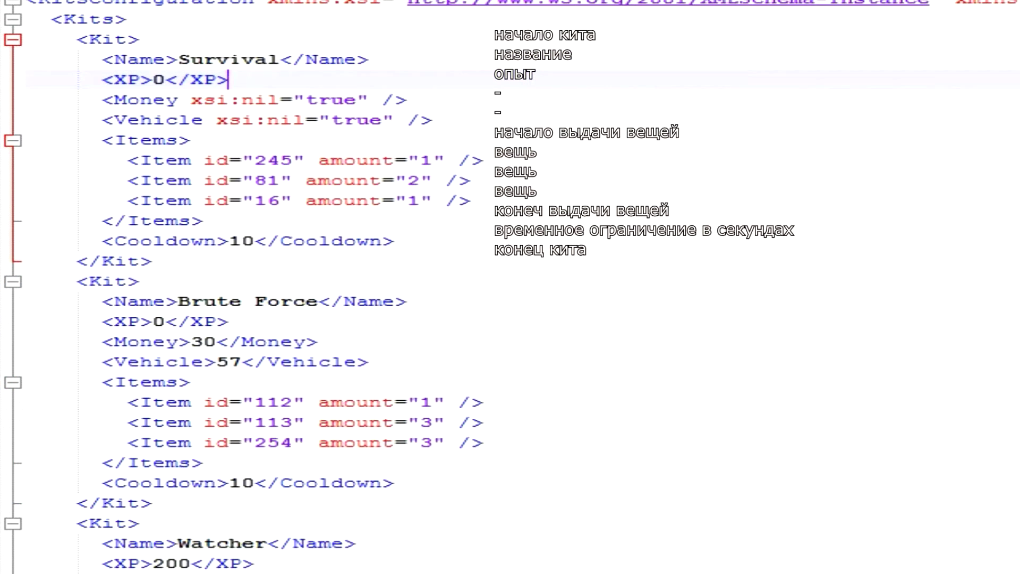
left_click_drag(100, 261, 27, 39)
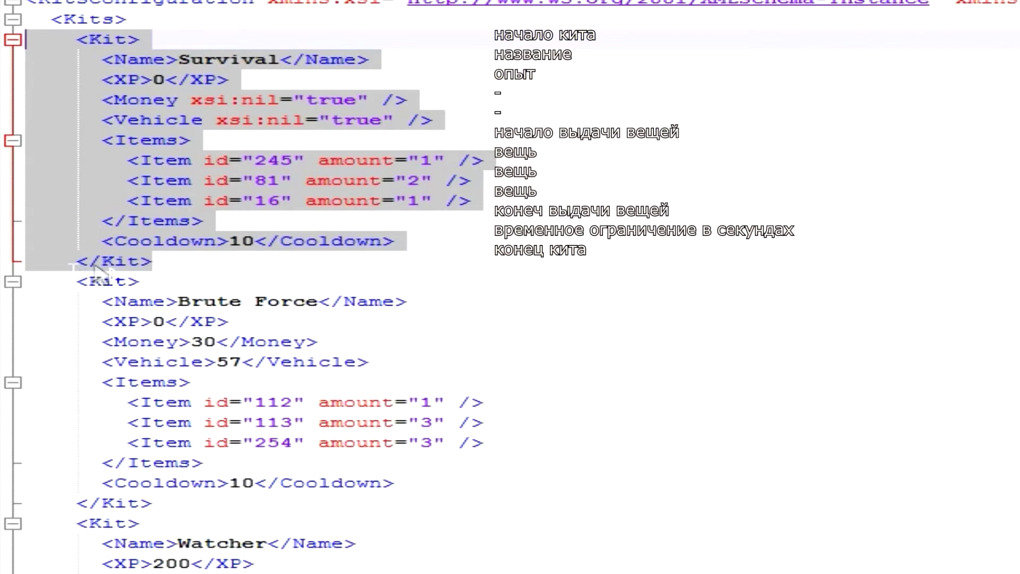
left_click_drag(59, 280, 139, 523)
left_click(754, 294)
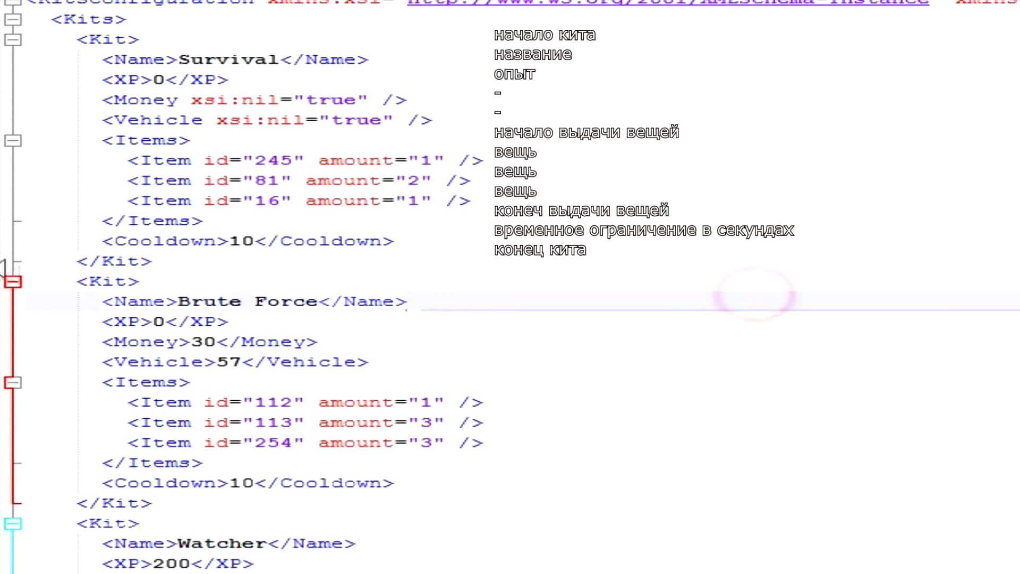
Examine the opening and closing tags that delimit the Brute Force kit block.
left_click(75, 282)
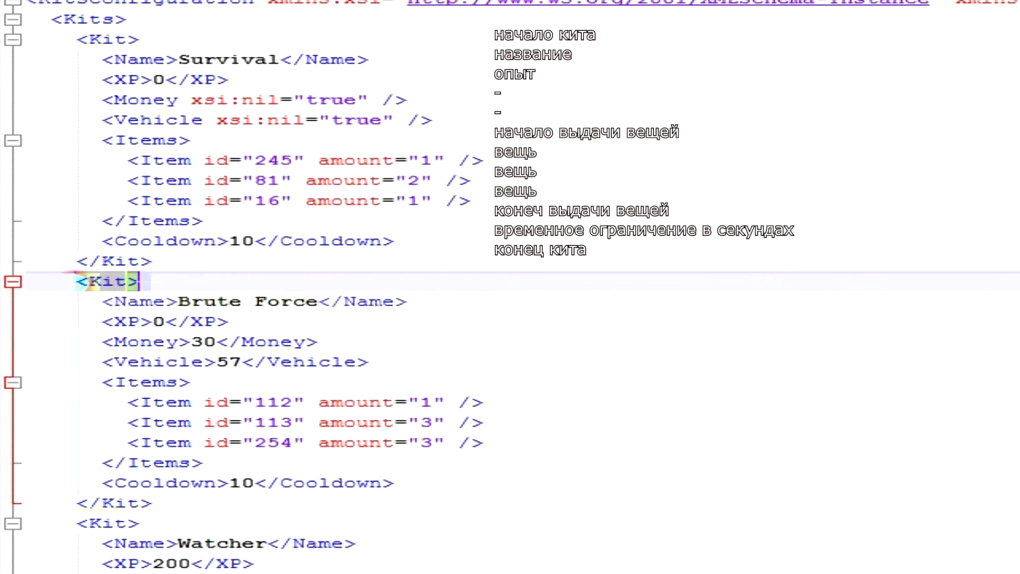
left_click(126, 281)
left_click_drag(135, 282, 150, 279)
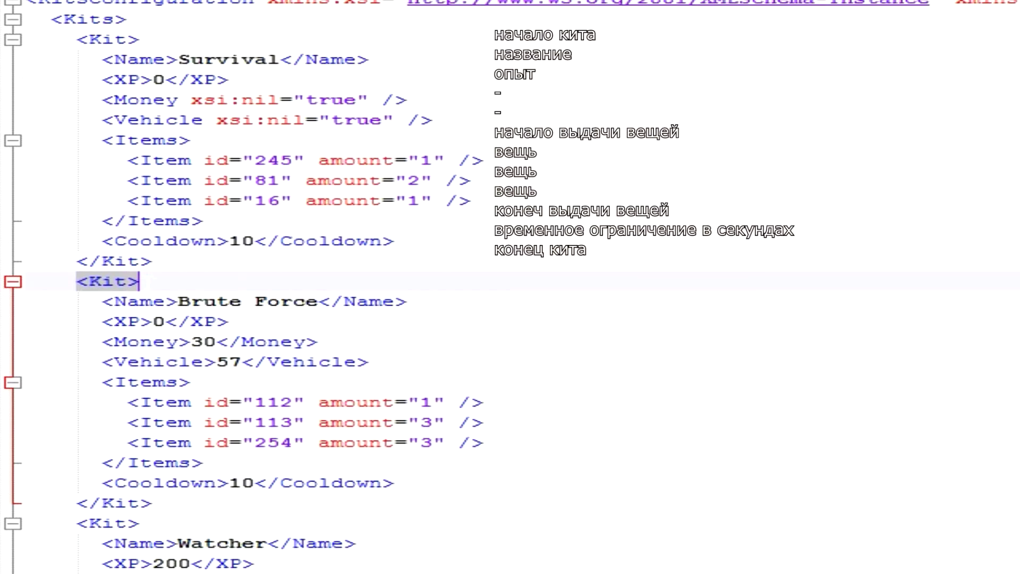
left_click(113, 281)
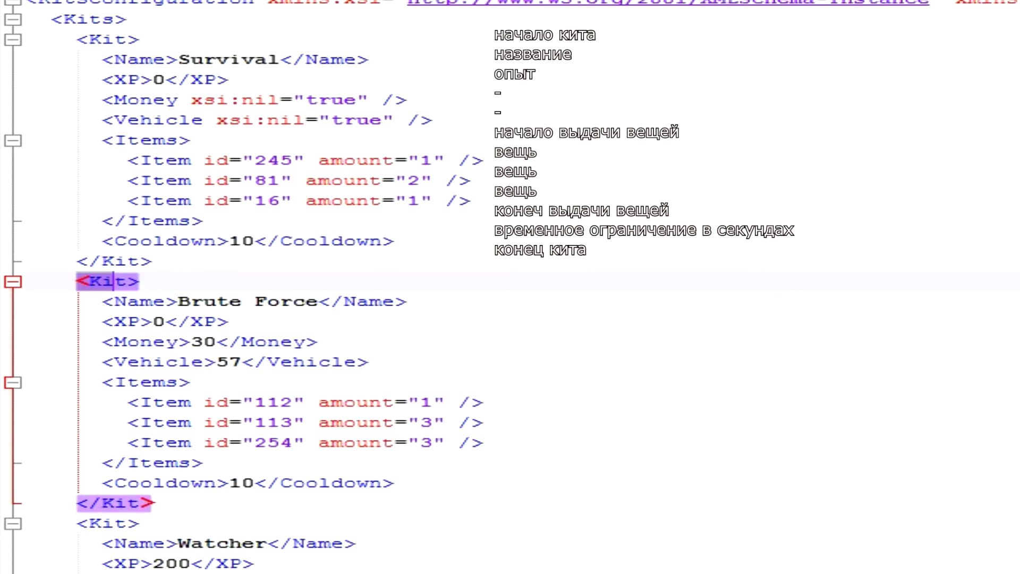
left_click(387, 504)
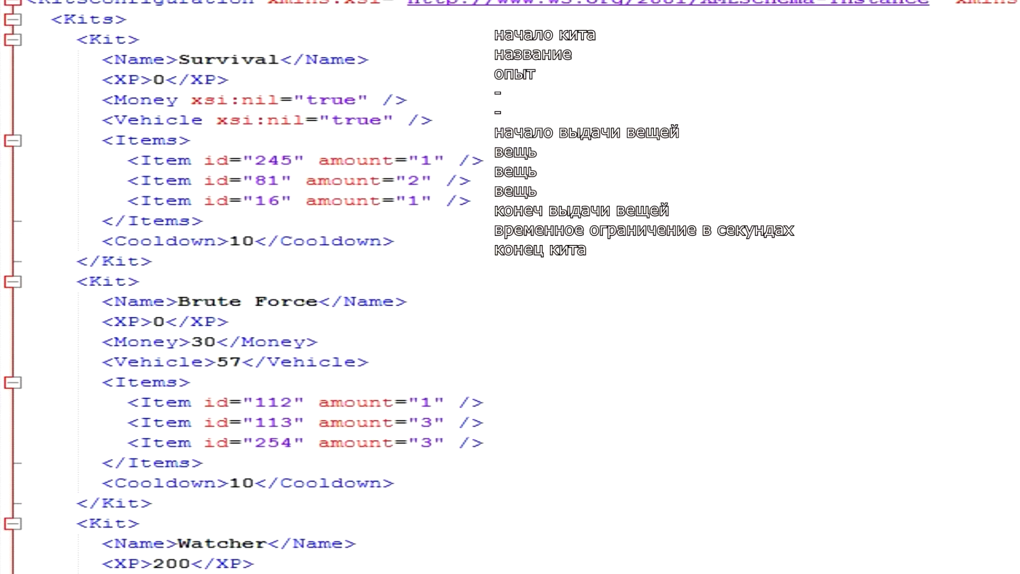
left_click(483, 333)
Rename the Survival kit as Start.
left_click(254, 200)
left_click(281, 53)
key("BackSpace")
key("BackSpace")
key("BackSpace")
key("BackSpace")
key("BackSpace")
key("BackSpace")
key("BackSpace")
type("e")
key("BackSpace")
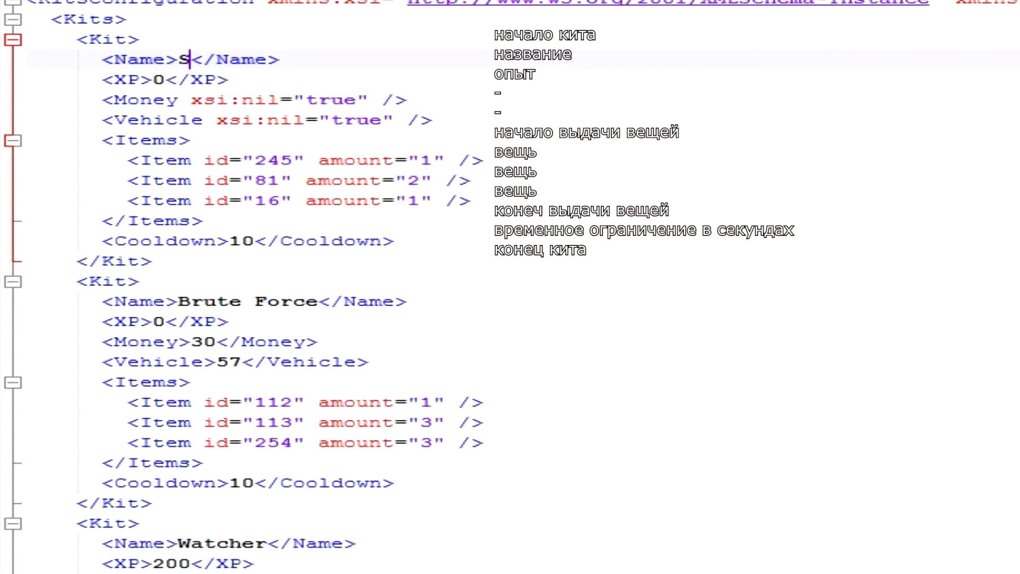
type("tar")
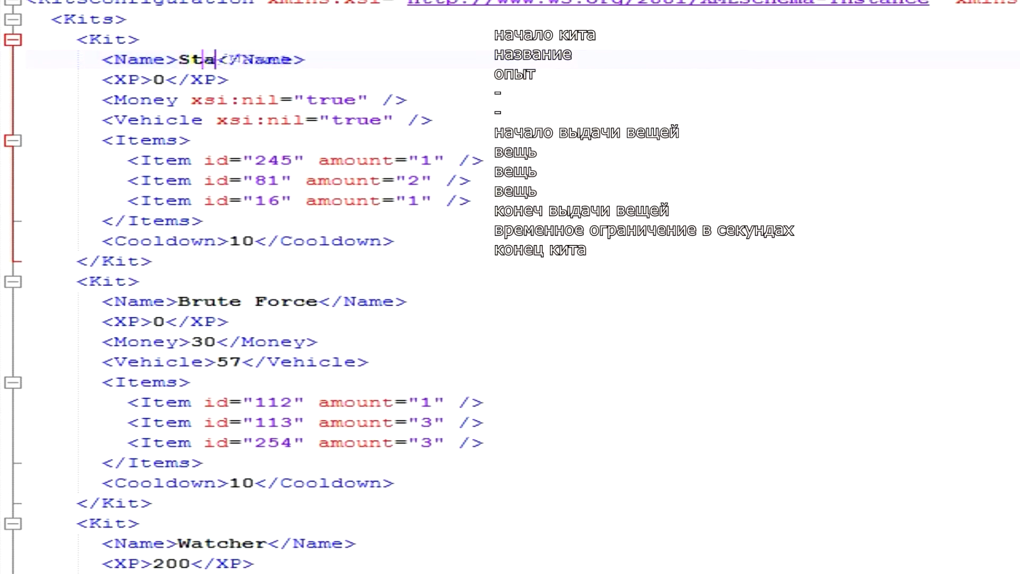
type("t")
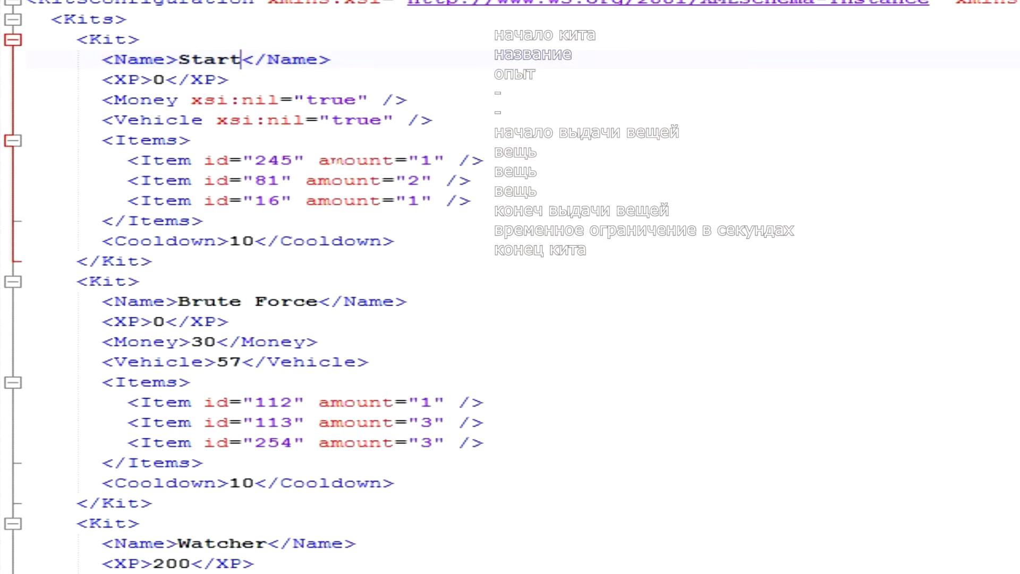
Duplicate the Start kit's item line with ID 16 on new lines below it, adding six copies.
left_click(283, 161)
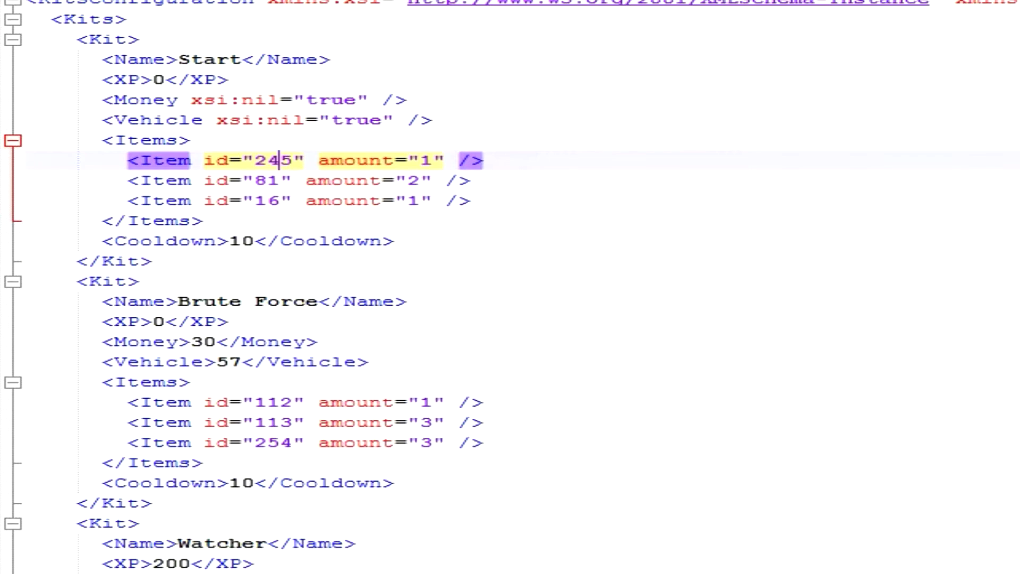
left_click_drag(478, 200, 127, 202)
key("ctrl+c")
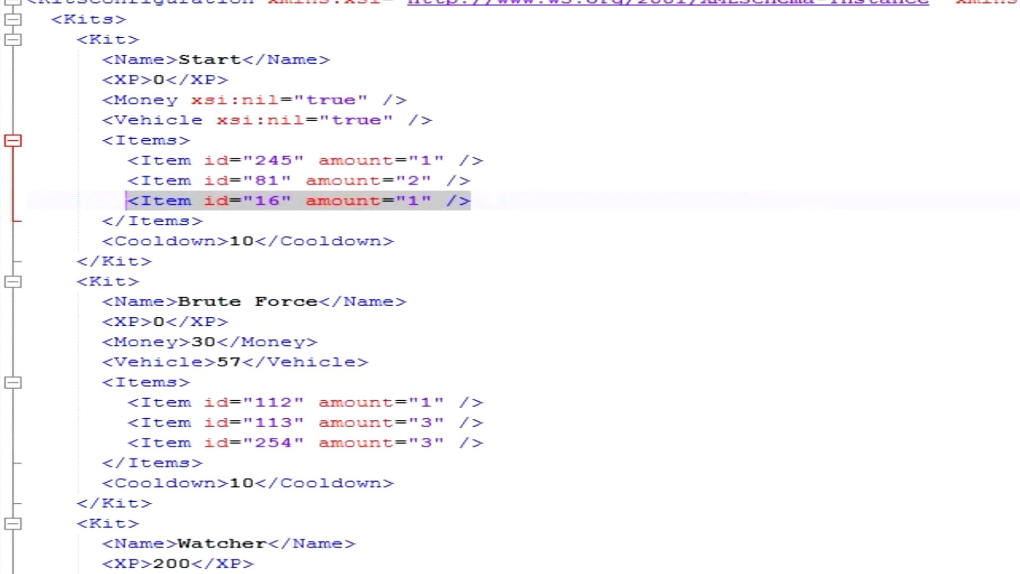
left_click(496, 200)
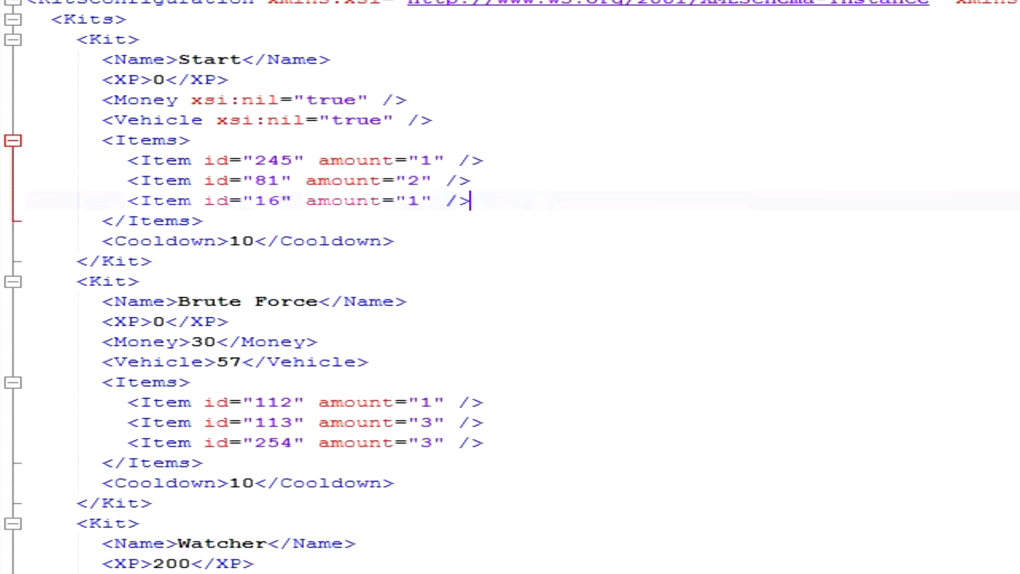
key("Return")
key("ctrl+v")
key("Return")
key("ctrl+v")
key("Return")
key("ctrl+v")
key("Return")
key("ctrl+v")
key("Return")
key("ctrl+v")
key("Return")
key("ctrl+v")
Set the Start kit's first item ID to 1165 and its second item to ID 1166 with amount 3.
left_click(300, 158)
key("Left")
key("BackSpace")
key("BackSpace")
key("BackSpace")
type("1165")
key("Down")
key("Left")
key("Left")
key("BackSpace")
key("BackSpace")
type("1166")
key("Right")
key("Right")
key("Right")
key("Right")
key("Right")
key("Right")
key("Right")
key("Right")
key("Right")
key("Right")
key("Right")
key("BackSpace")
type("3")
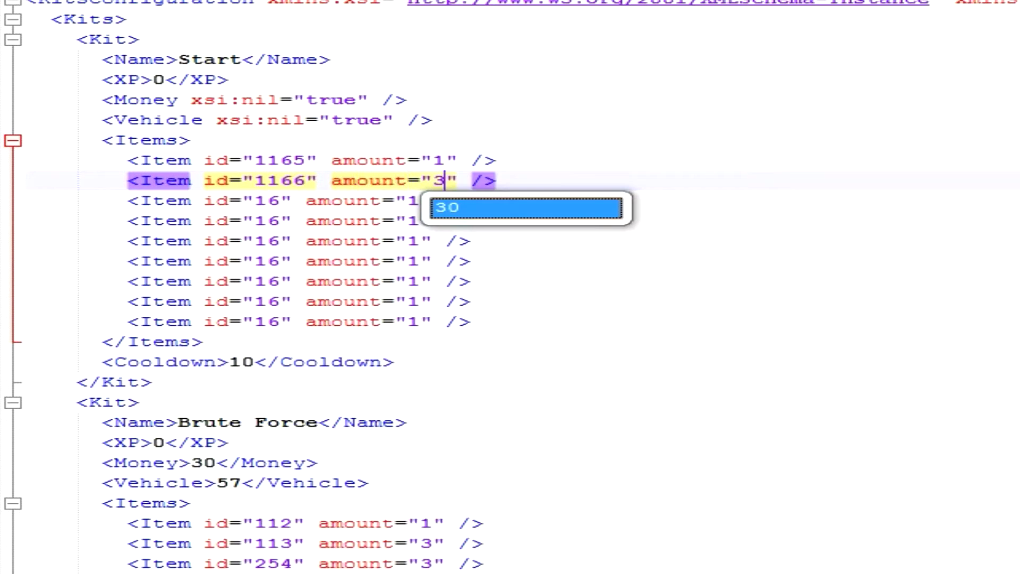
Set the third, fourth and fifth item IDs of the Start kit to 13, 14 and 1186.
key("Down")
key("Left")
key("Left")
key("Left")
key("Left")
key("Left")
key("Left")
key("Left")
key("Left")
key("Left")
key("Left")
key("Left")
key("Left")
key("Left")
key("BackSpace")
key("BackSpace")
type("13")
key("Down")
key("BackSpace")
key("BackSpace")
type("14")
key("Down")
key("BackSpace")
key("BackSpace")
type("1186")
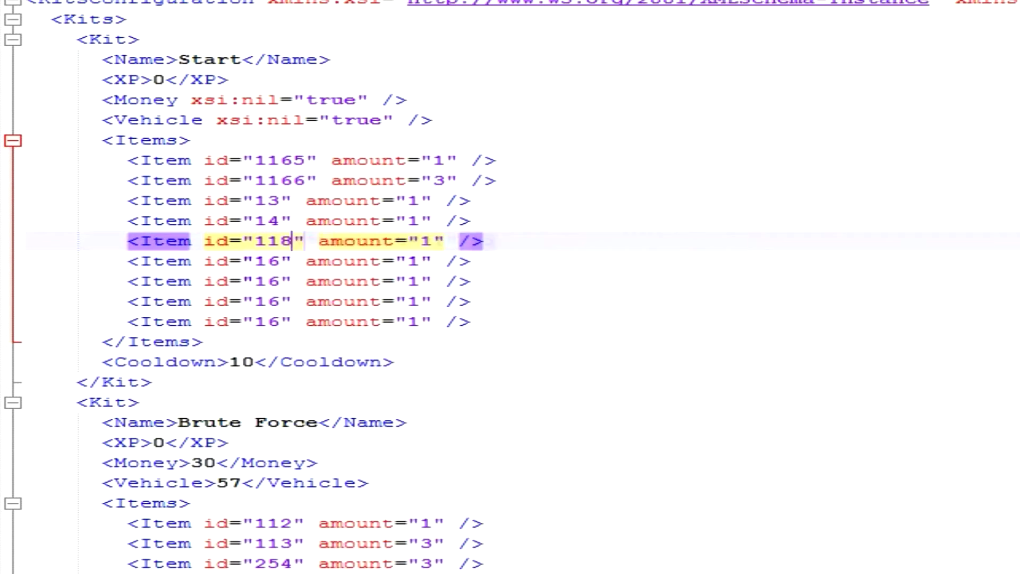
Set the Start kit's sixth to eighth item IDs to 168, 1459 and 1175, and delete the leftover last item line.
key("Down")
key("BackSpace")
key("BackSpace")
type("168")
key("Down")
key("BackSpace")
key("BackSpace")
type("1459")
key("Down")
key("Left")
key("Left")
key("BackSpace")
key("BackSpace")
type("1175")
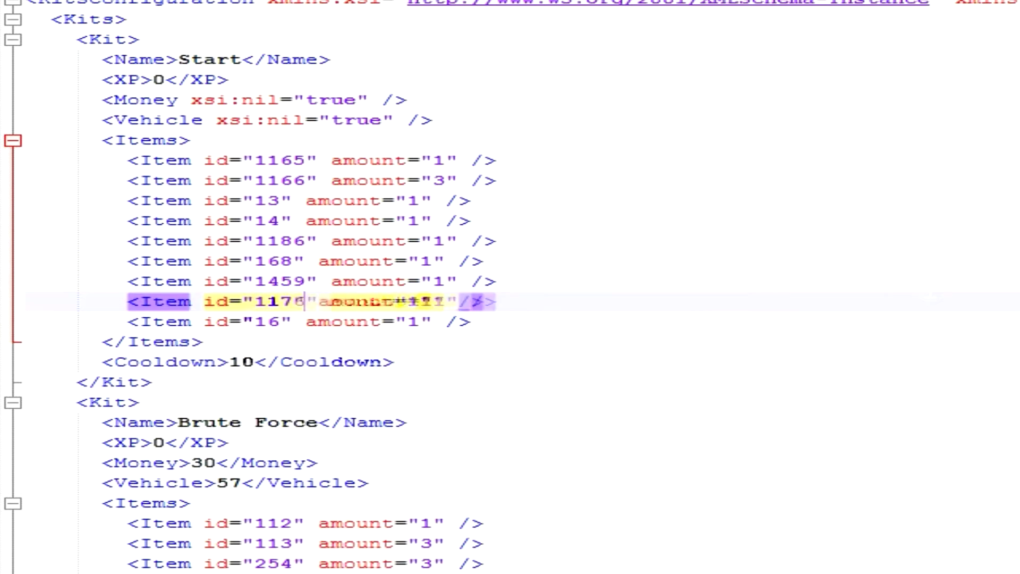
left_click_drag(475, 322, 2, 326)
key("Delete")
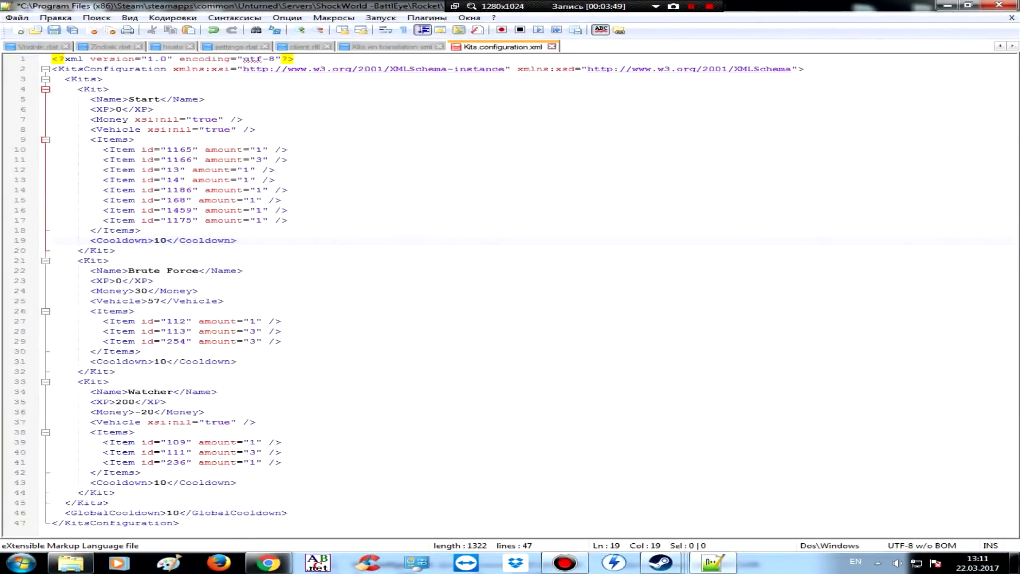
Set the Start kit's cooldown to 260.
type("0")
key("End")
left_click(171, 237)
key("BackSpace")
key("BackSpace")
key("BackSpace")
type("2")
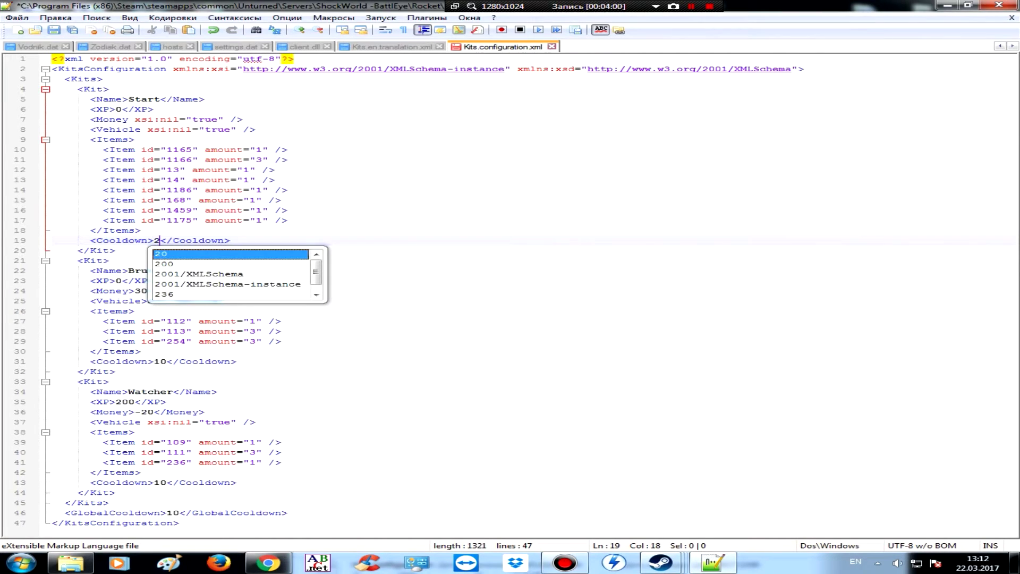
type("60")
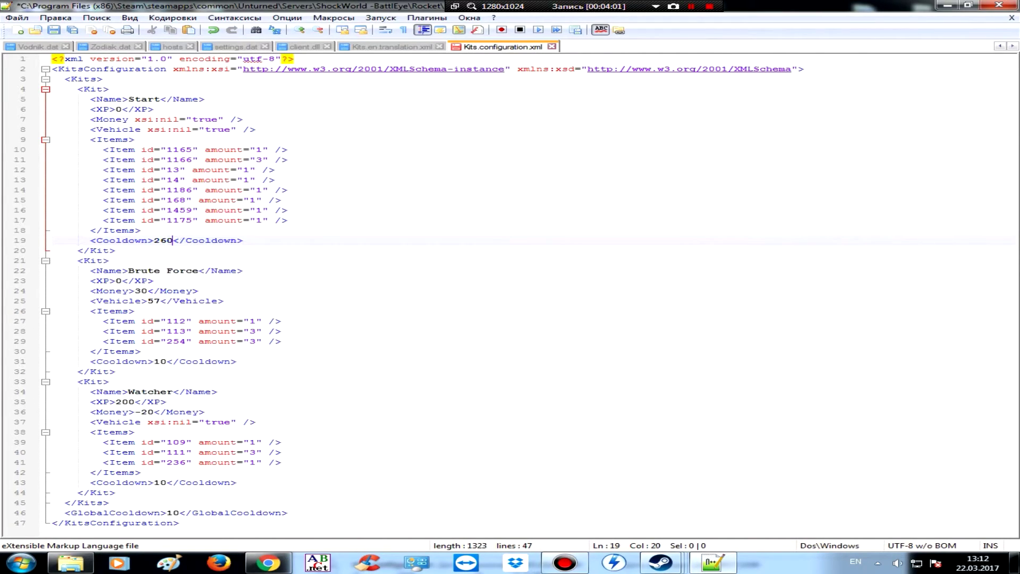
Rename the Brute Force kit as Sniper.
left_click(136, 270)
left_click(198, 270)
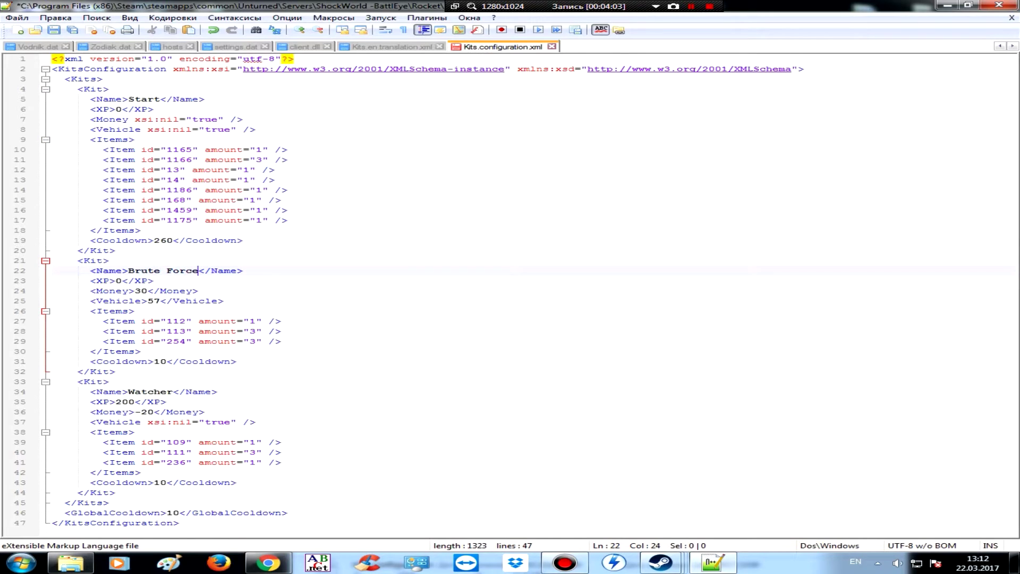
key("BackSpace")
key("BackSpace")
key("BackSpace")
key("BackSpace")
key("BackSpace")
key("BackSpace")
key("BackSpace")
key("BackSpace")
key("BackSpace")
key("BackSpace")
key("BackSpace")
type("Sniper")
left_click(153, 290)
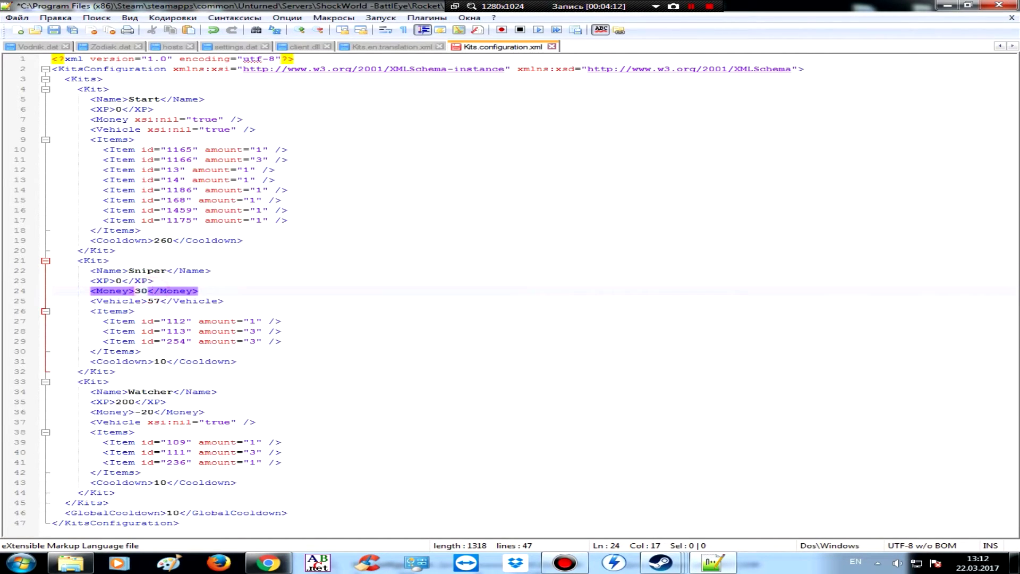
key("Left")
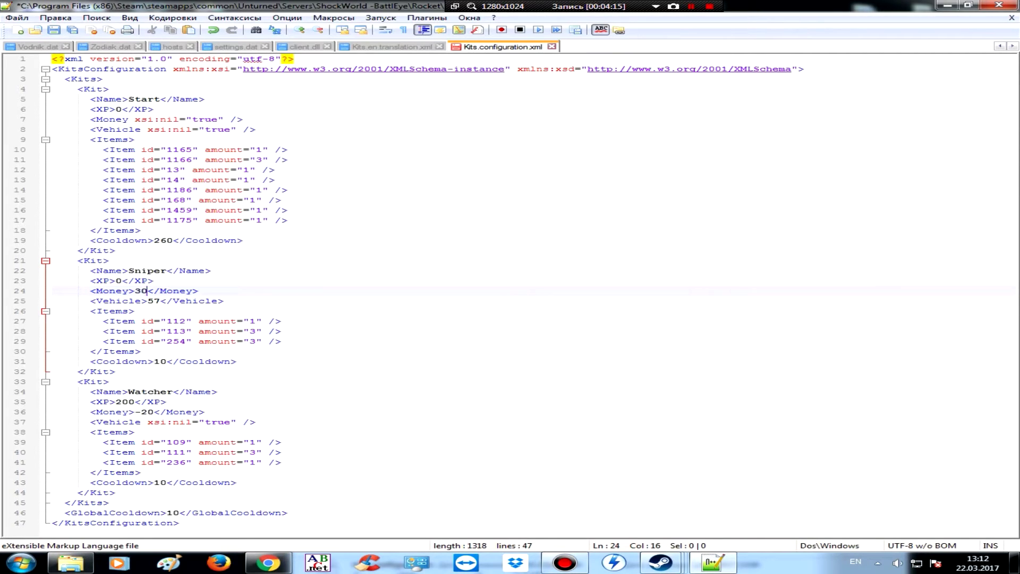
Rename the second kit, which has vehicle 57, as no.
left_click(166, 270)
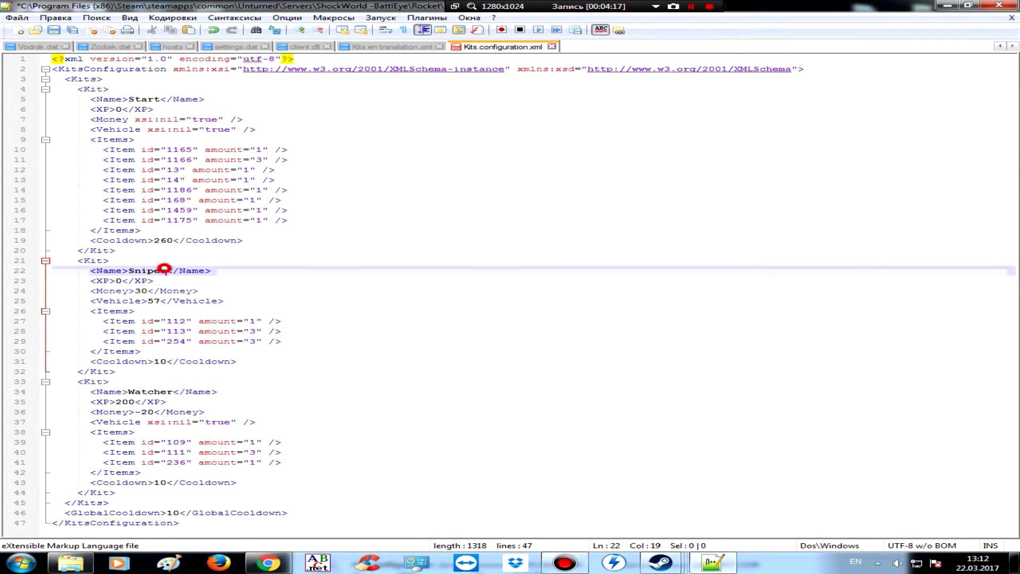
key("BackSpace")
key("BackSpace")
key("BackSpace")
key("BackSpace")
key("BackSpace")
key("BackSpace")
type("no")
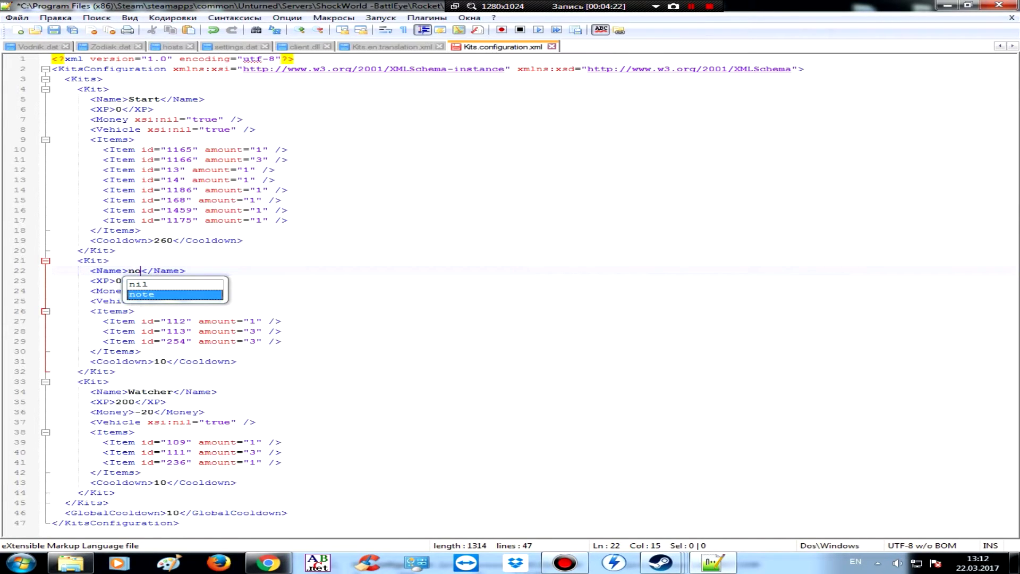
key("Escape")
Copy the whole Start kit block and paste it on a new line after its closing tag.
left_click(123, 251)
left_click_drag(146, 249, 35, 94)
key("ctrl+c")
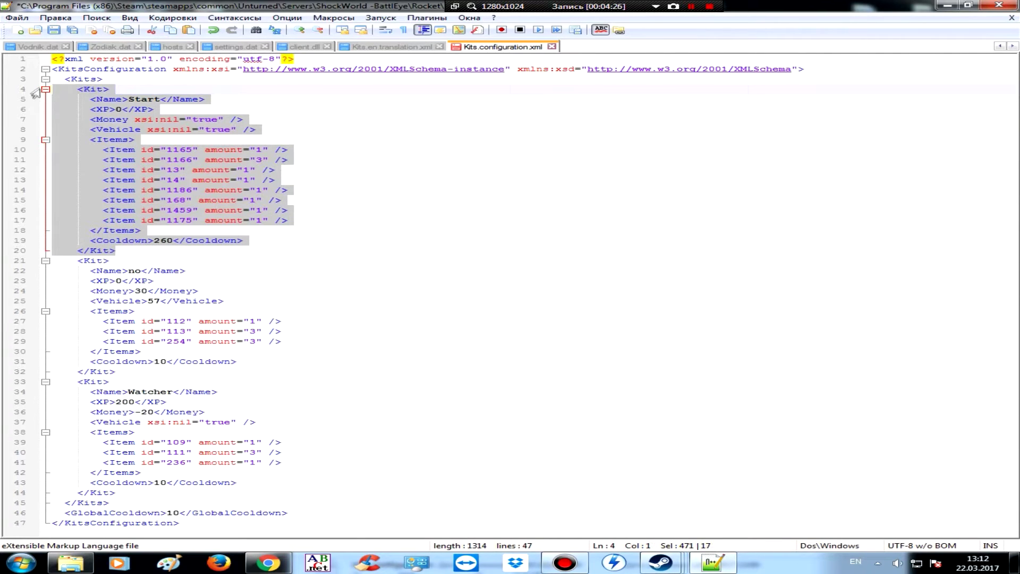
left_click(115, 251)
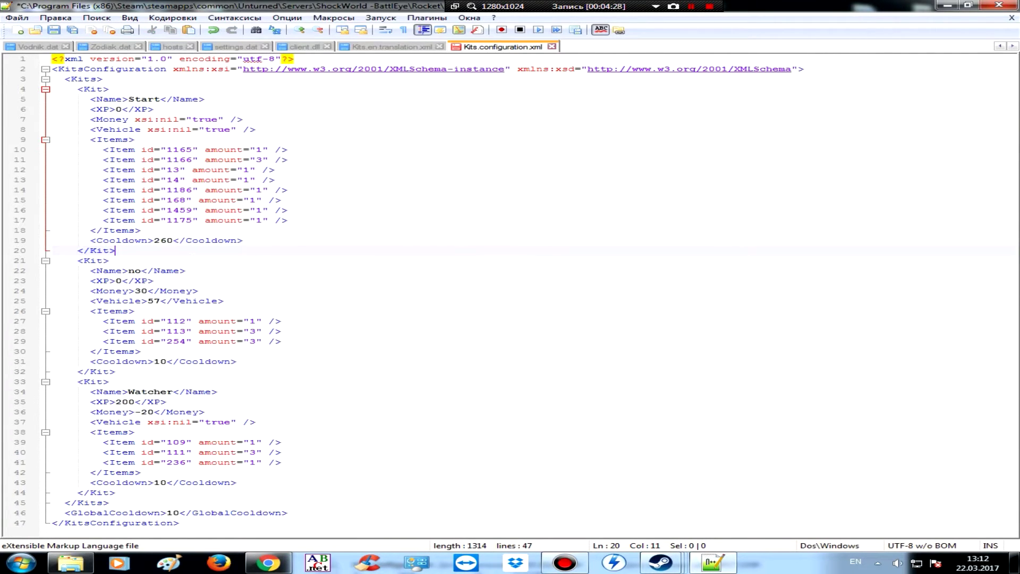
left_click_drag(116, 250, 78, 250)
left_click(83, 249)
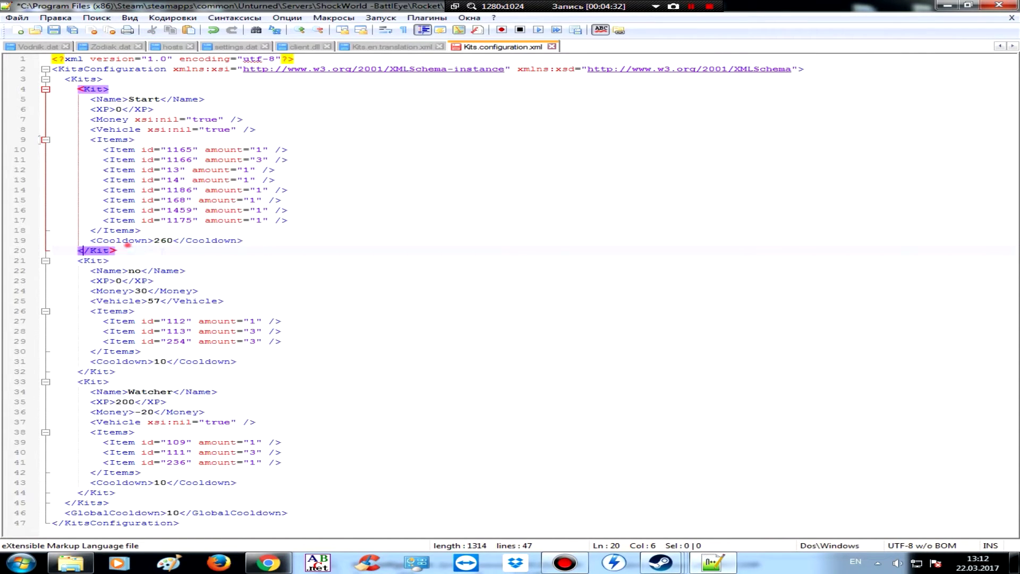
left_click(127, 249)
key("Return")
key("ctrl+v")
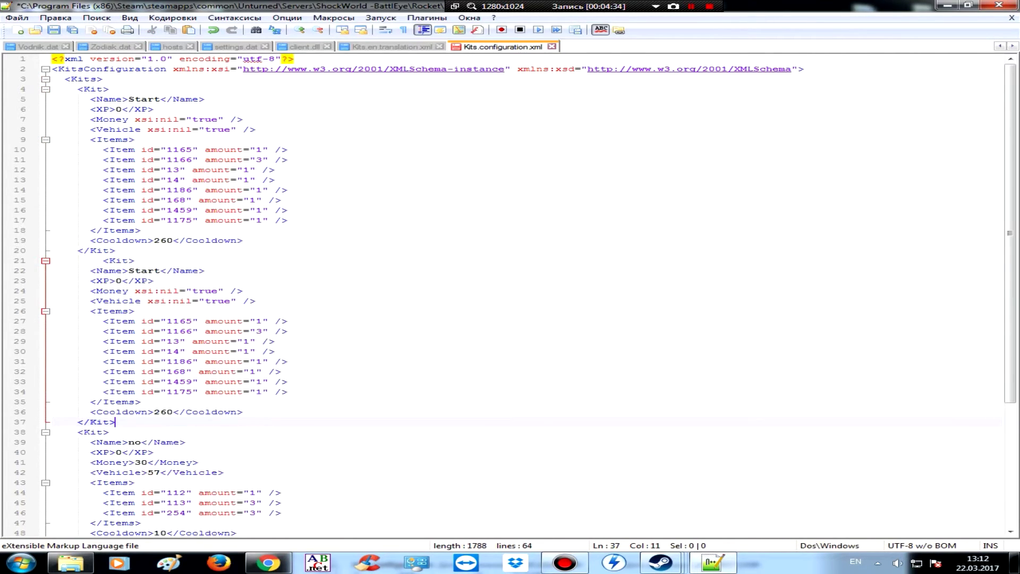
Try to correct the indentation of the pasted kit's opening tag, and undo these changes together with the paste.
left_click(106, 260)
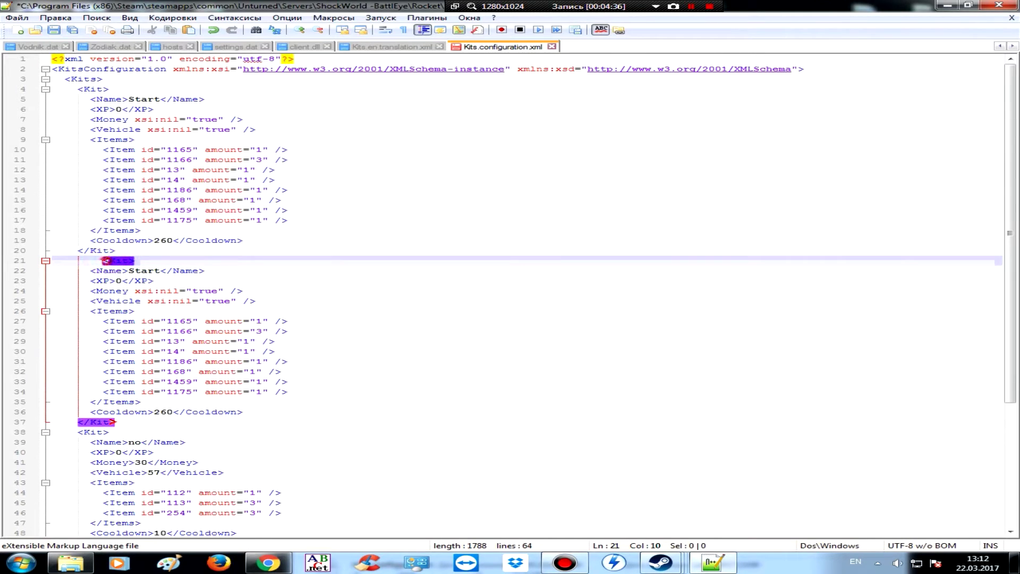
left_click(97, 261)
key("BackSpace")
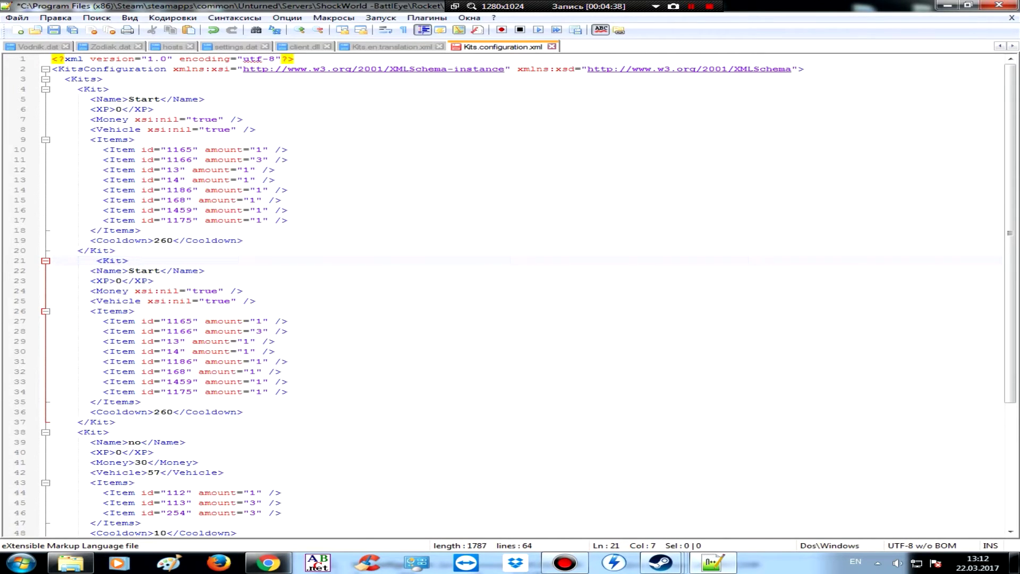
key("BackSpace")
key("ctrl+z")
key("ctrl+z")
key("ctrl+z")
key("ctrl+z")
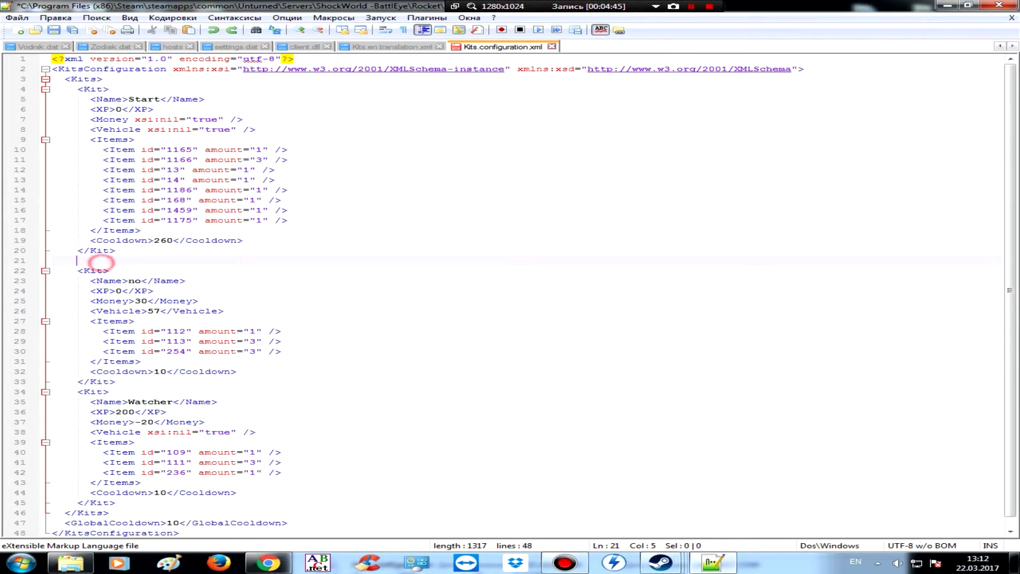
Copy the Start kit block again, remove the blank line below it, and paste the copy before the kit named no.
left_click_drag(121, 250, 72, 88)
key("ctrl+c")
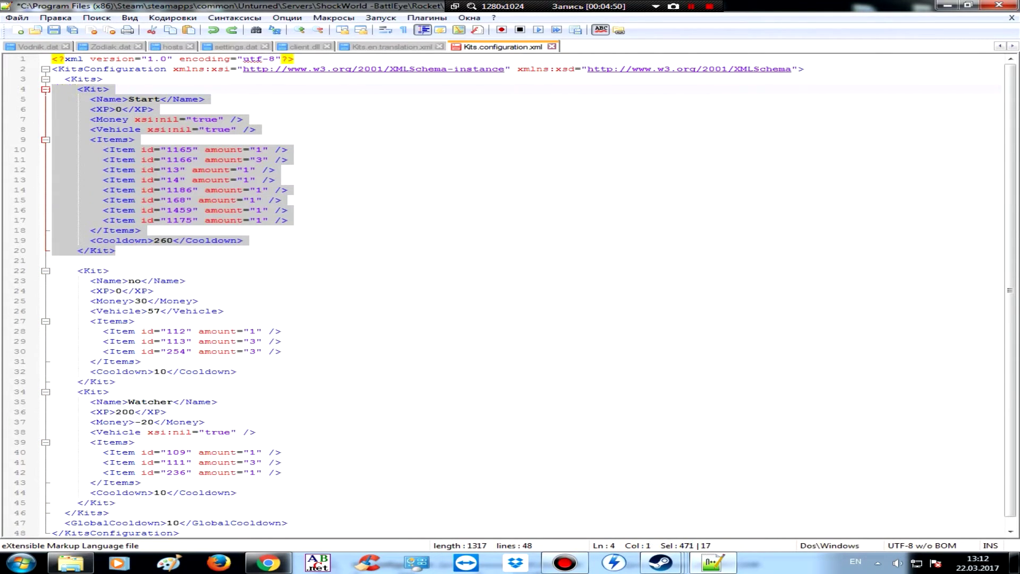
left_click(91, 260)
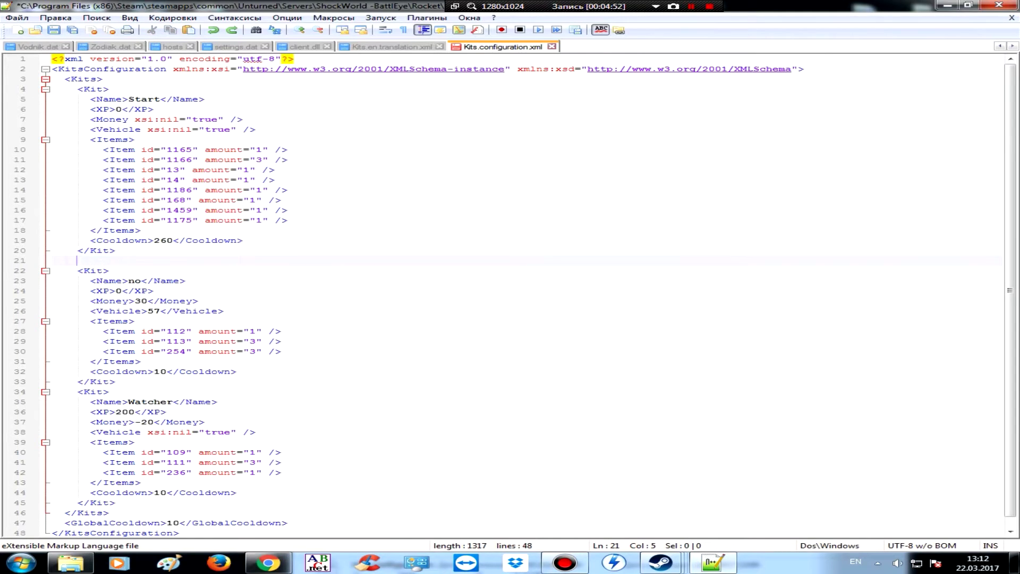
key("BackSpace")
key("BackSpace")
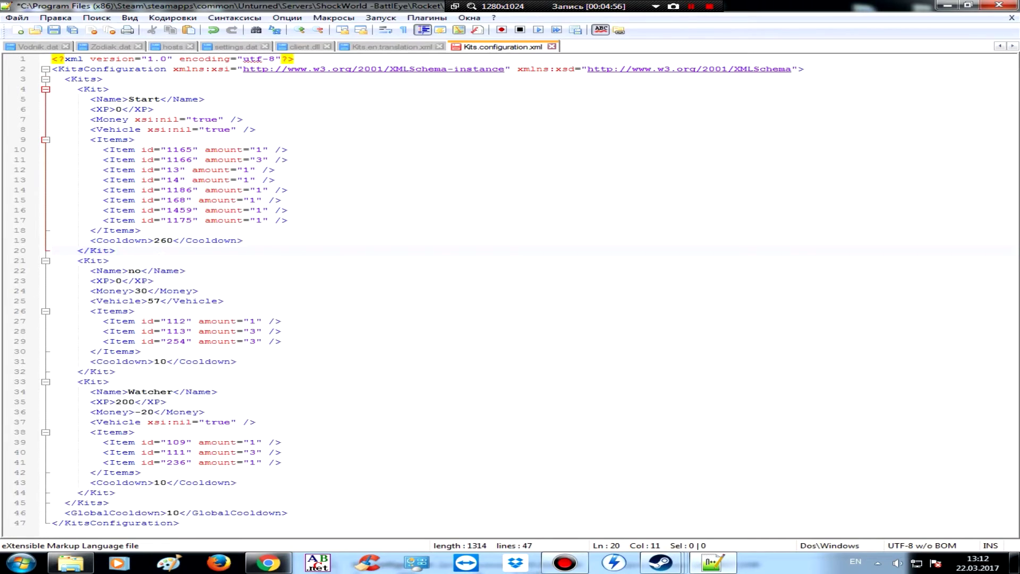
key("Return")
key("ctrl+v")
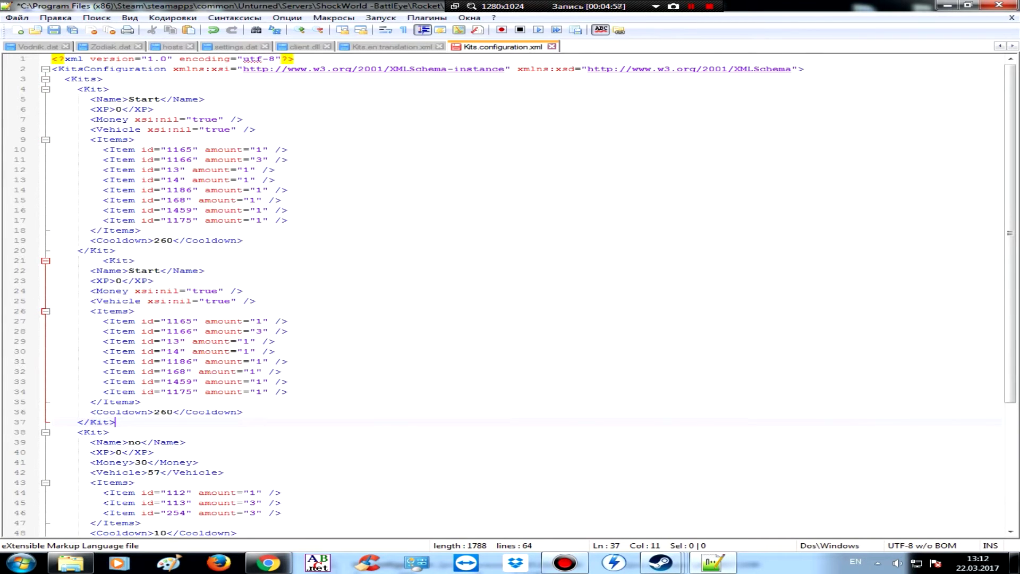
Rename the pasted copy of the Start kit as Sniper.
scroll(509, 297, "down", 4)
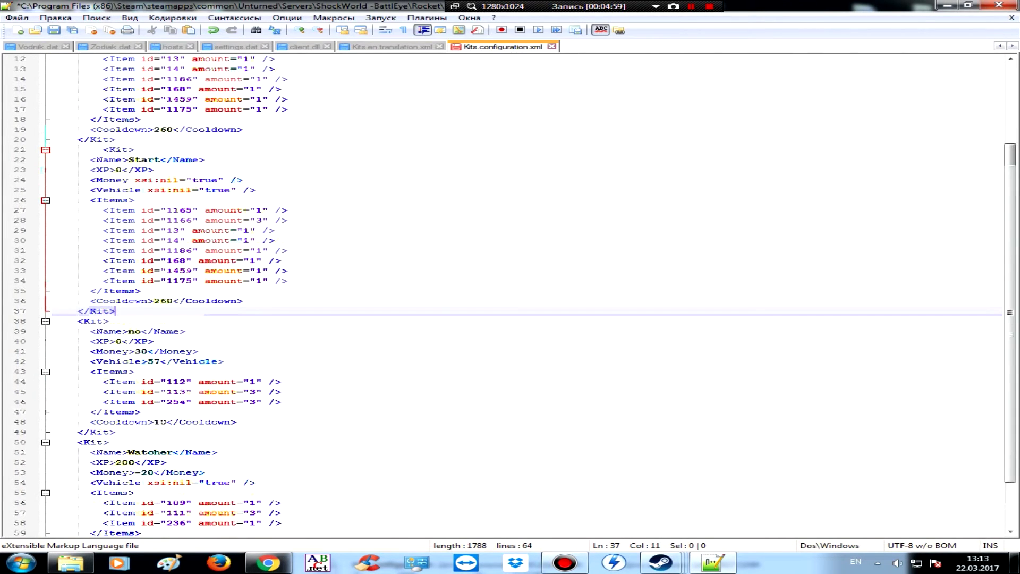
scroll(510, 298, "up", 2)
left_click(109, 220)
left_click(160, 221)
key("BackSpace")
key("BackSpace")
key("BackSpace")
key("BackSpace")
type("niper")
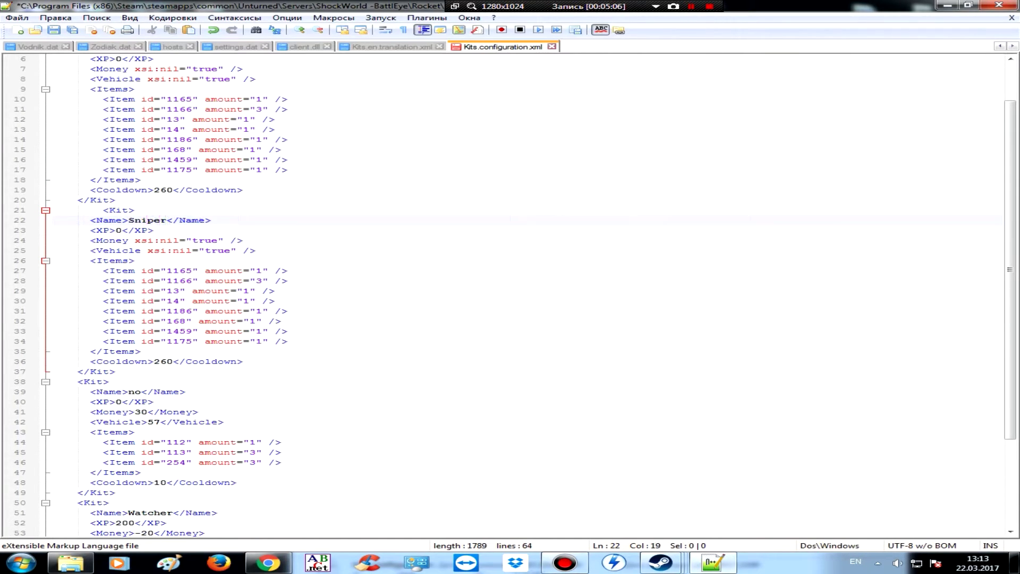
Set the first item's ID in the Sniper kit to 18.
left_click(186, 270)
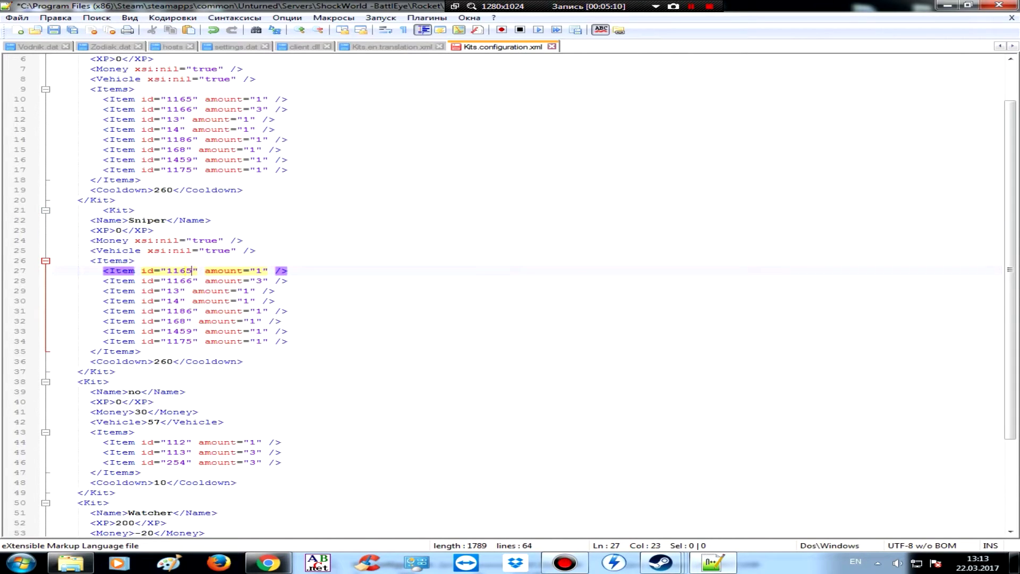
key("BackSpace")
key("BackSpace")
key("BackSpace")
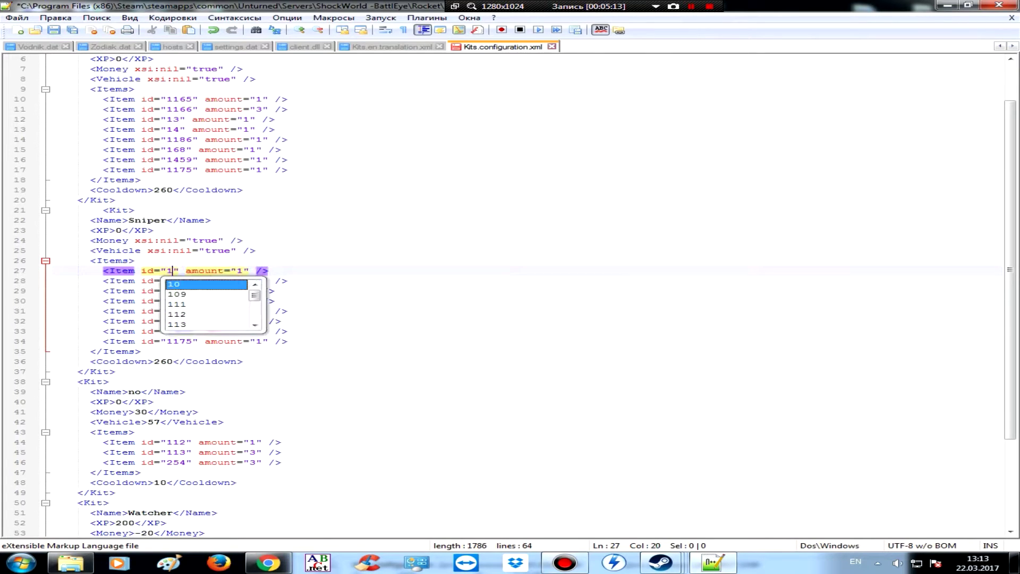
type("8")
Set the Sniper kit's second item to ID 20 with an amount of 2.
left_click(192, 281)
key("BackSpace")
key("BackSpace")
key("BackSpace")
key("BackSpace")
type("20")
left_click(250, 280)
key("BackSpace")
type("2")
Set the IDs of the Sniper kit's third and fourth items to 235 and 236.
left_click(179, 291)
key("BackSpace")
key("BackSpace")
type("235")
key("Down")
key("Left")
Set the IDs of the Sniper kit's fifth and sixth items to 237 and 238.
key("BackSpace")
key("BackSpace")
type("236")
key("Down")
key("BackSpace")
key("BackSpace")
key("BackSpace")
key("Delete")
type("237")
key("Down")
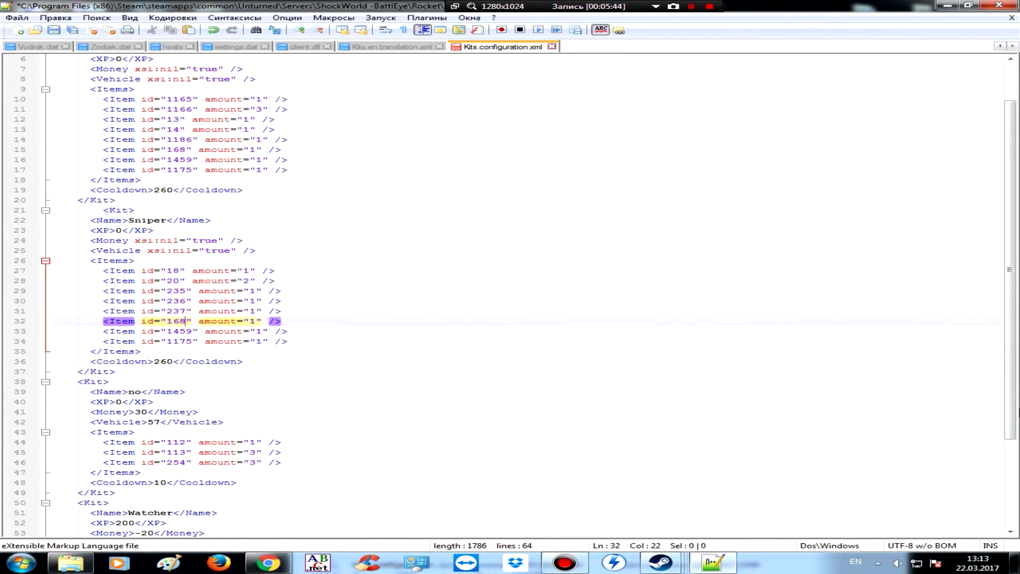
Set the Sniper kit's seventh item to ID 81 with an amount of 3.
key("BackSpace")
key("BackSpace")
key("BackSpace")
type("238")
key("Down")
key("Right")
key("BackSpace")
key("BackSpace")
key("BackSpace")
key("BackSpace")
type("81")
left_click(249, 330)
Set the ID of the Sniper kit's eighth item to 296.
key("BackSpace")
type("3")
left_click(193, 342)
Set the ID of the Sniper kit's ninth item to 99.
key("BackSpace")
key("BackSpace")
key("BackSpace")
key("BackSpace")
type("296")
Paste two copies of an item line below the last item of the Sniper kit.
key("End")
key("shift+Home")
key("ctrl+c")
key("End")
key("Return")
key("ctrl+v")
key("Return")
key("ctrl+v")
left_click(185, 342)
key("Down")
Set the Sniper kit's tenth item to ID 100 with an amount of 2.
key("BackSpace")
key("BackSpace")
key("BackSpace")
type("99")
key("Down")
key("Right")
Paste one more item line at the end of the Sniper kit's items and set its ID to 1176.
key("BackSpace")
key("BackSpace")
key("BackSpace")
type("100")
key("Right")
key("Right")
key("Right")
key("Right")
key("Right")
key("Right")
key("Right")
key("Right")
key("Right")
key("Right")
key("Right")
Set the Sniper kit's cooldown to 1800.
key("BackSpace")
type("2")
left_click(295, 357)
key("Return")
key("ctrl+v")
left_click(186, 371)
key("BackSpace")
key("BackSpace")
key("BackSpace")
type("1176")
key("Right")
key("Right")
key("Right")
key("Right")
key("Right")
key("Right")
key("Right")
key("Right")
key("Right")
key("Right")
key("Right")
key("Right")
key("Right")
key("Right")
left_click(166, 392)
key("Right")
key("BackSpace")
key("BackSpace")
key("BackSpace")
type("1800")
Copy the whole Start kit block and paste it on a new line after the Sniper kit's closing tag.
scroll(287, 223, "down", 5)
left_click(286, 210)
left_click(237, 220)
scroll(237, 219, "up", 7)
scroll(212, 239, "down", 4)
scroll(212, 239, "up", 4)
left_click(164, 250)
left_click_drag(118, 250, 52, 89)
key("ctrl+c")
scroll(505, 294, "down", 6)
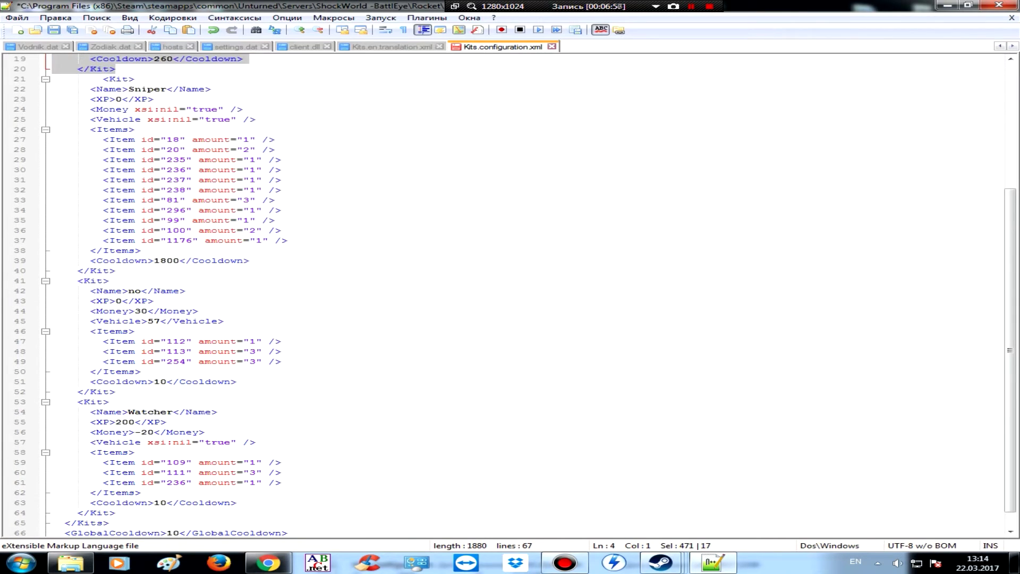
left_click(99, 271)
key("Right")
key("Right")
key("Right")
key("Return")
key("ctrl+v")
Rename the newly pasted kit below Sniper as Diversion.
left_click(161, 290)
left_click(691, 7)
key("alt+shift")
key("BackSpace")
key("BackSpace")
key("BackSpace")
type("sion")
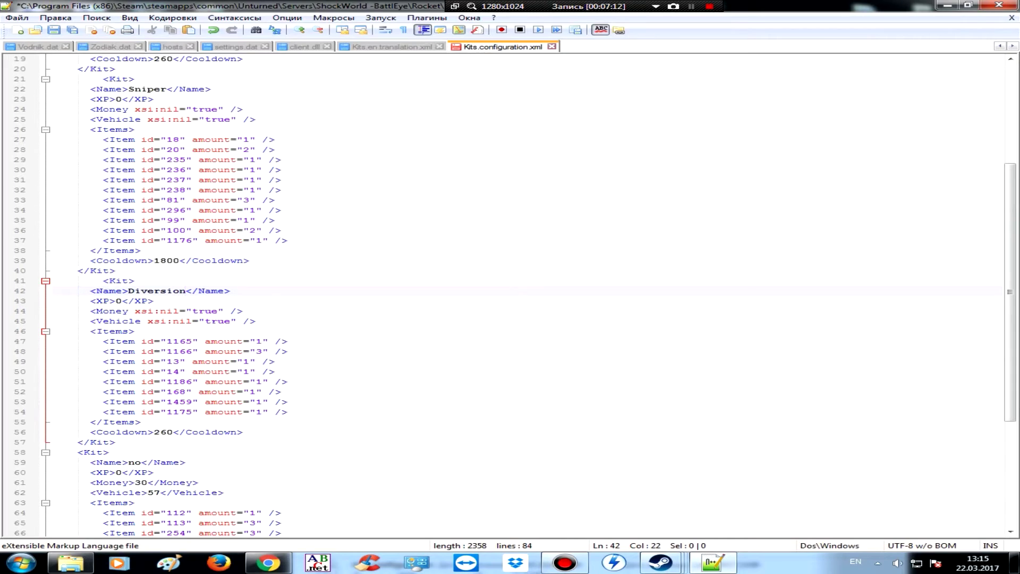
Set the Diversion kit's first item to ID 261 with an amount of 3.
left_click(199, 341)
key("BackSpace")
key("BackSpace")
key("BackSpace")
key("BackSpace")
type("261")
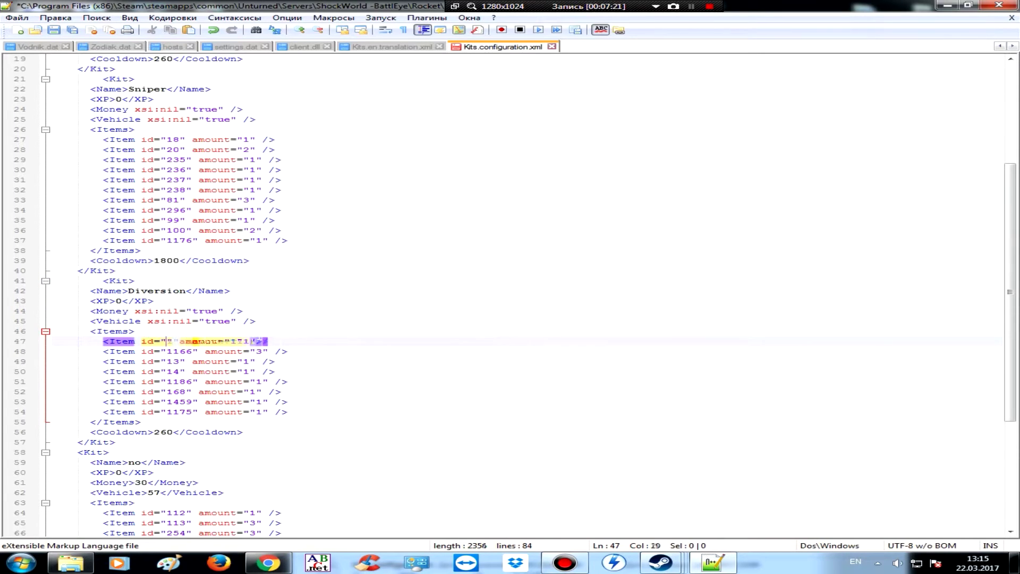
key("BackSpace")
type("3")
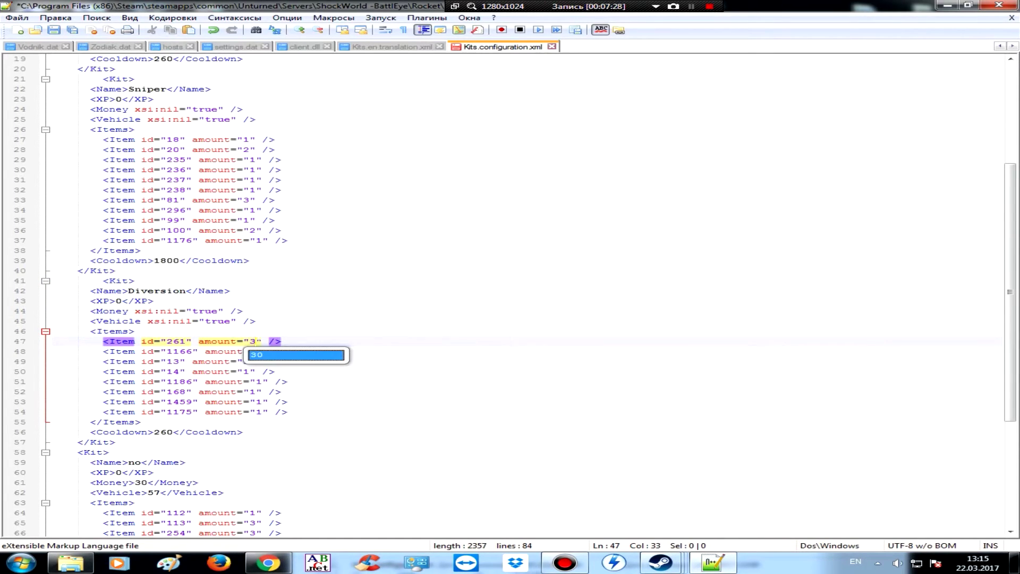
Set the Diversion kit's second item to ID 1101 with an amount of 4.
left_click(263, 351)
key("BackSpace")
type("4")
left_click(179, 351)
key("Delete")
key("Delete")
key("BackSpace")
key("BackSpace")
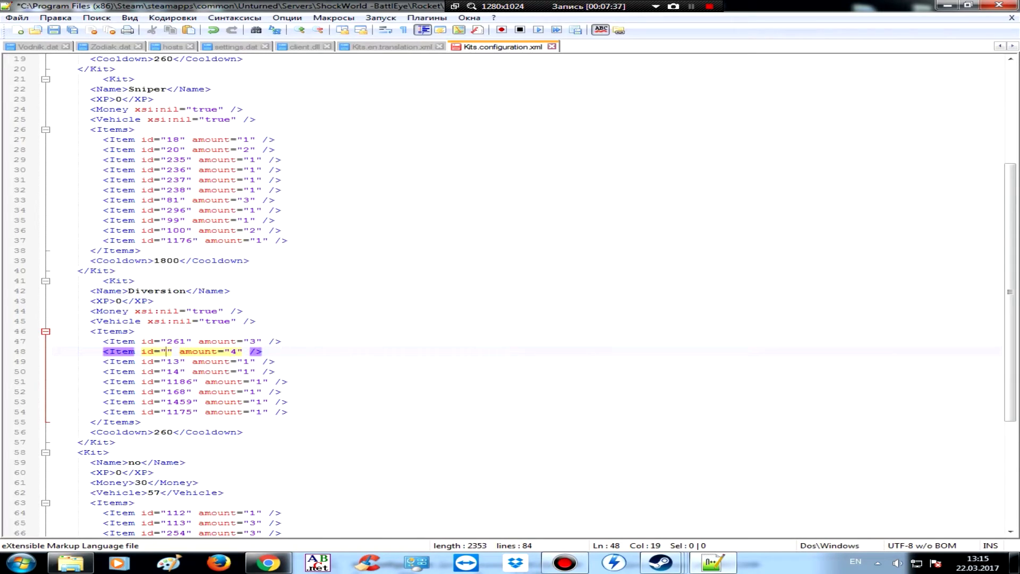
type("1101")
Set the ID of the Diversion kit's third item to 1241.
key("Down")
key("Left")
key("Left")
key("BackSpace")
key("BackSpace")
type("1241")
key("Right")
key("Right")
key("Right")
key("Right")
key("Right")
key("Right")
key("Right")
key("Right")
key("Right")
key("Right")
key("Right")
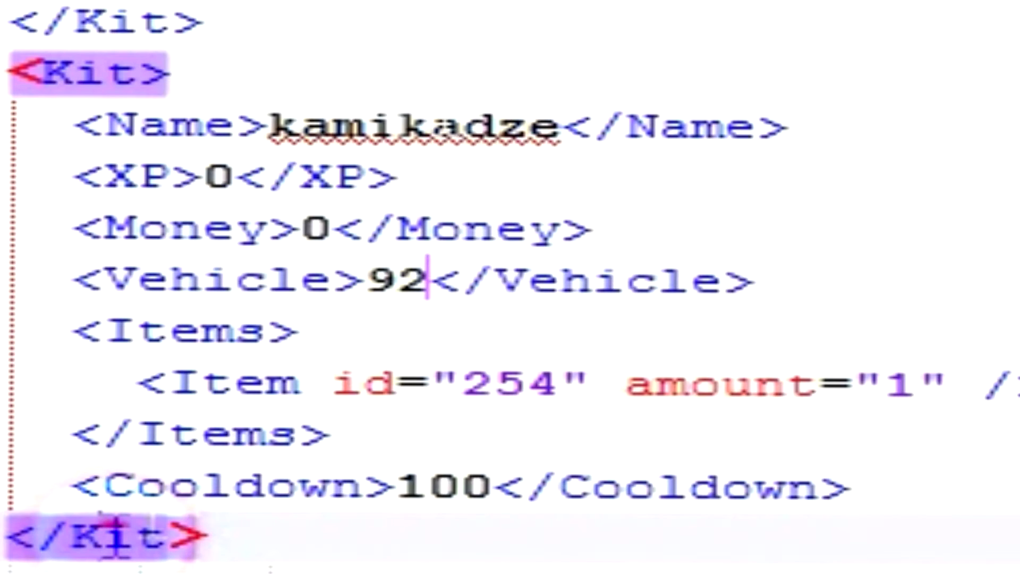
left_click(104, 537)
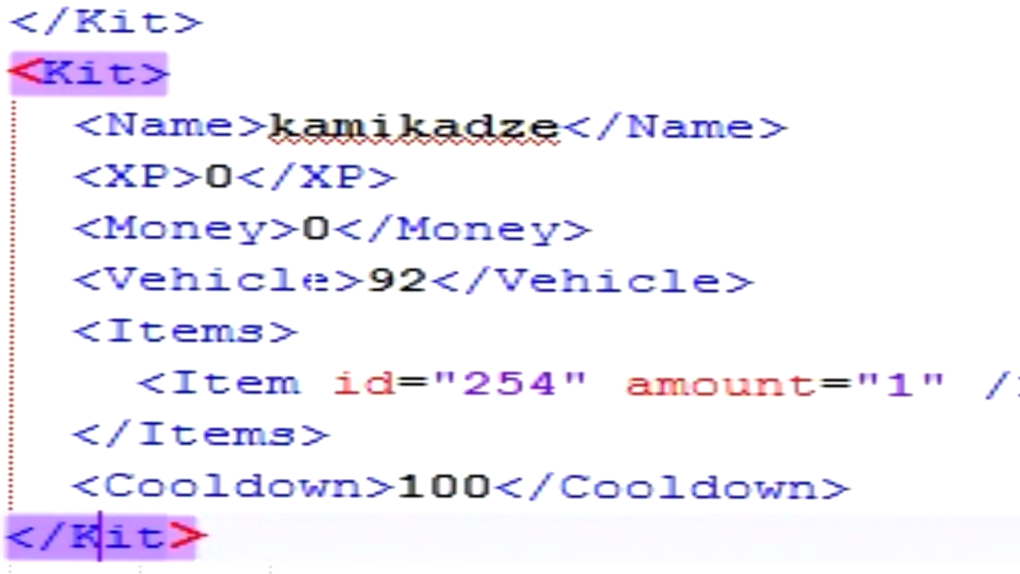
left_click(337, 276)
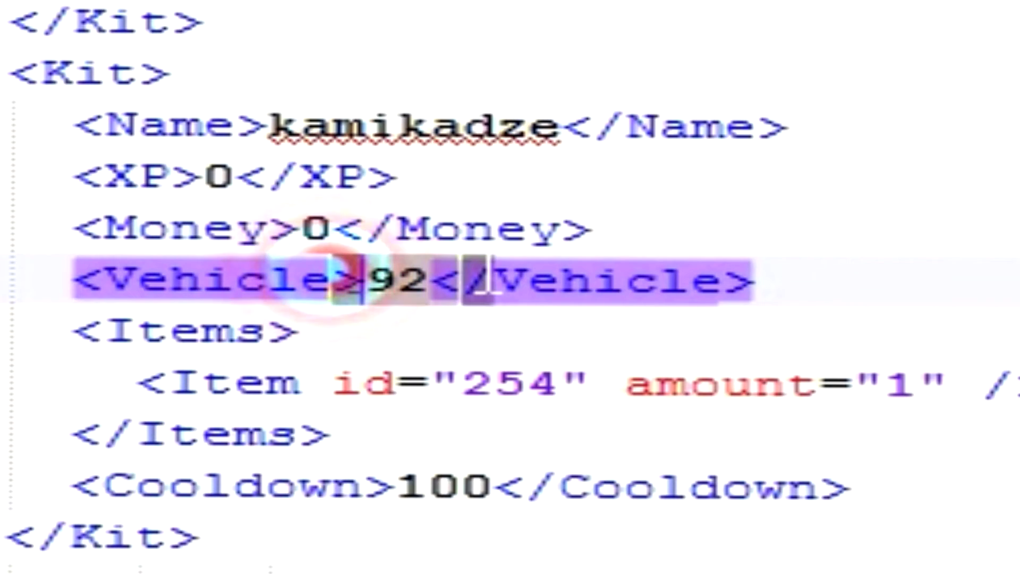
left_click(493, 279)
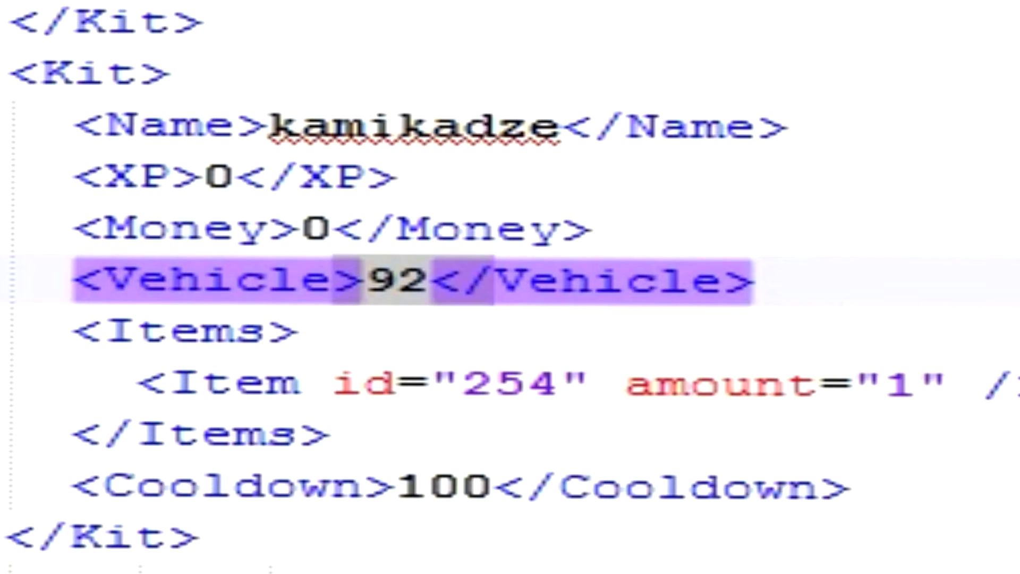
left_click(558, 384)
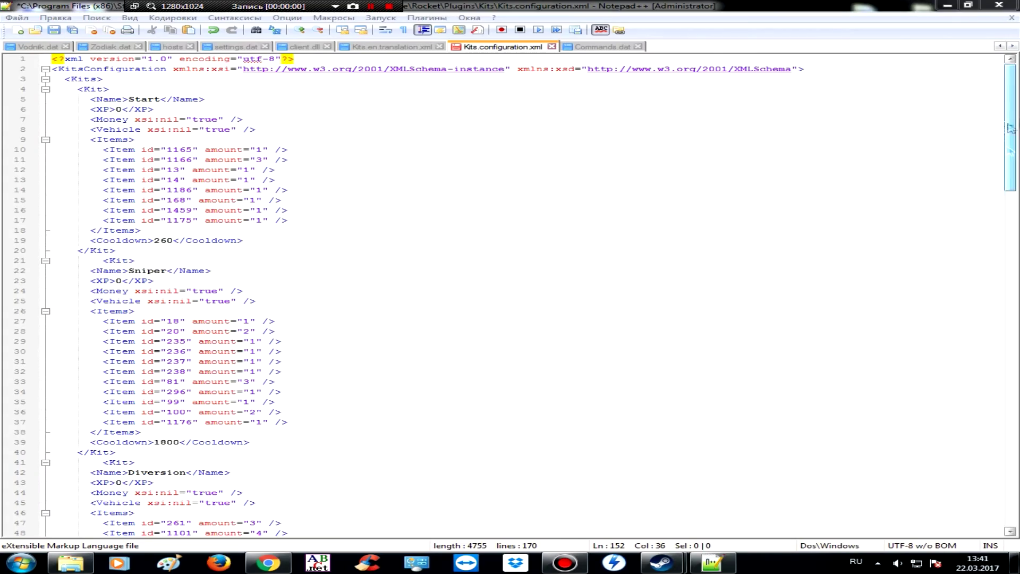
Set the Melee kit's cooldown to 300.
mouse_move(1005, 119)
left_mouse_down()
mouse_move(1016, 185)
mouse_move(1015, 464)
left_mouse_up()
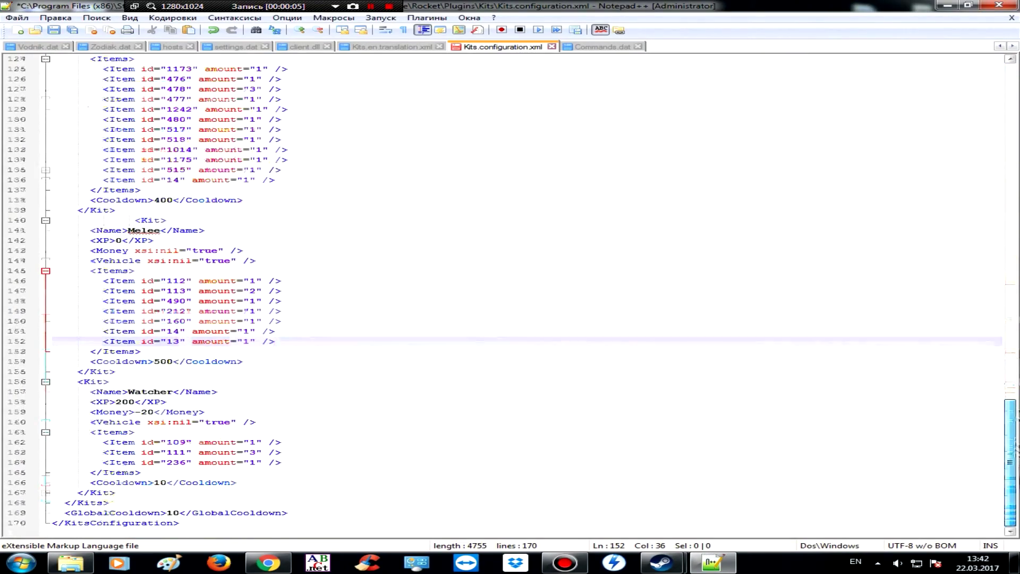
left_click(186, 442)
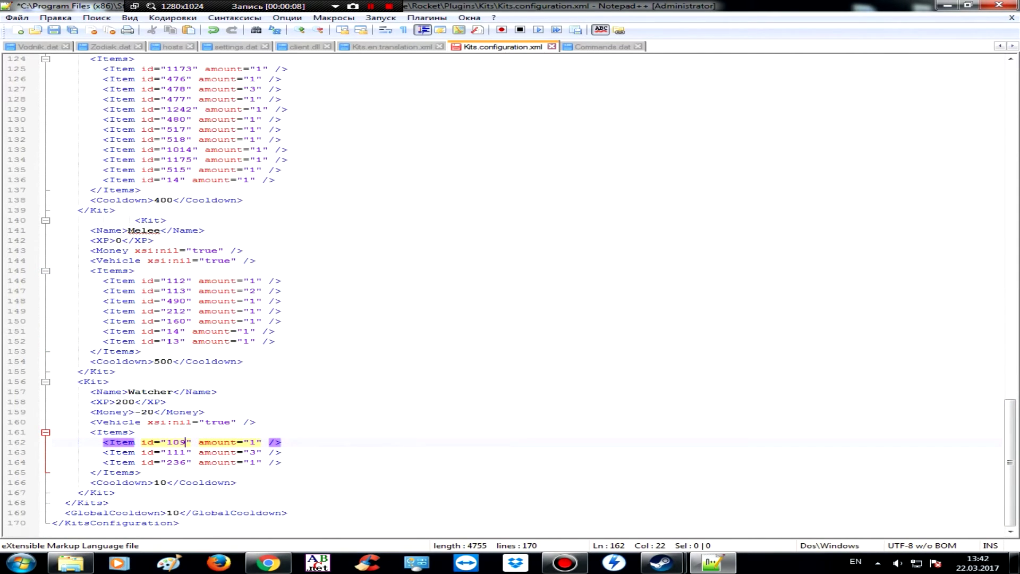
left_click(168, 361)
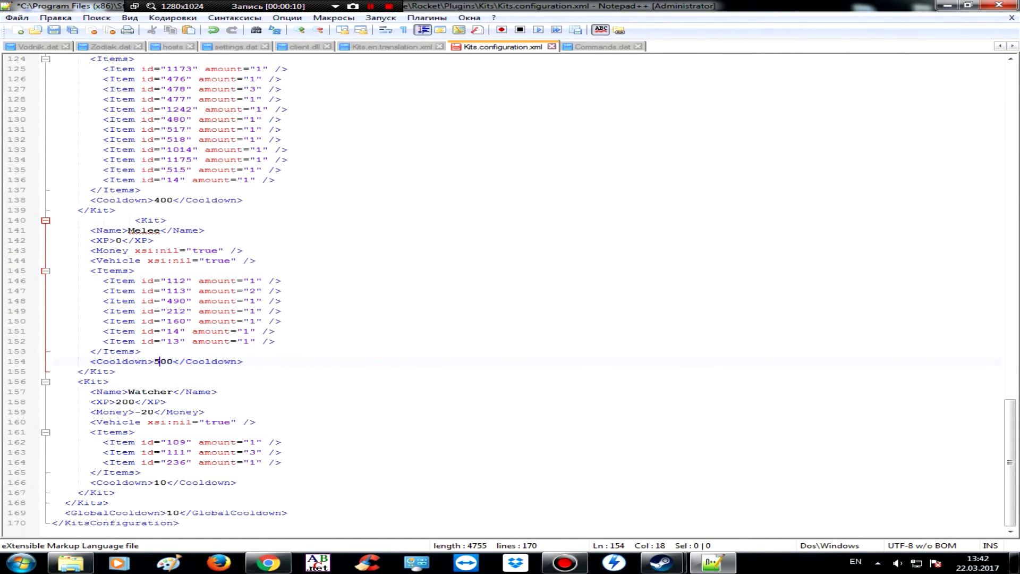
key("Delete")
type("3")
left_click(537, 300)
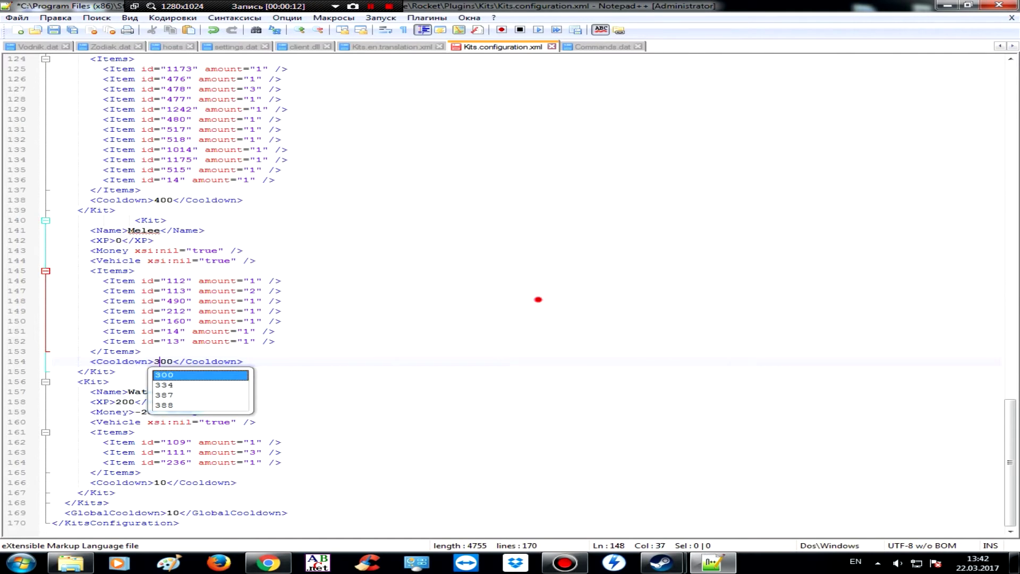
Review the finished kits in the file, checking the opening, closing, item, money and vehicle tags of the Start kit.
scroll(537, 300, "up", 20)
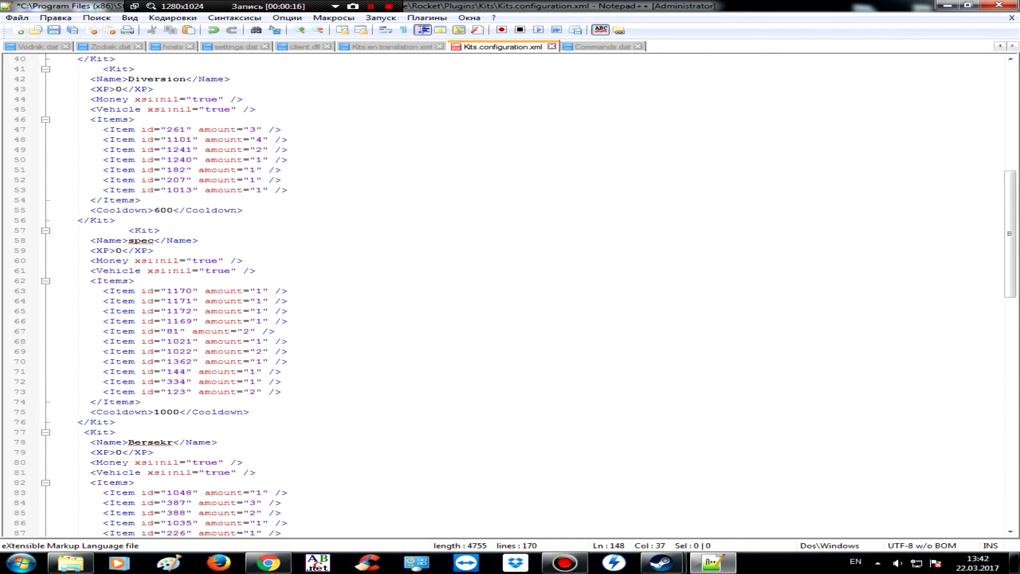
scroll(528, 294, "up", 13)
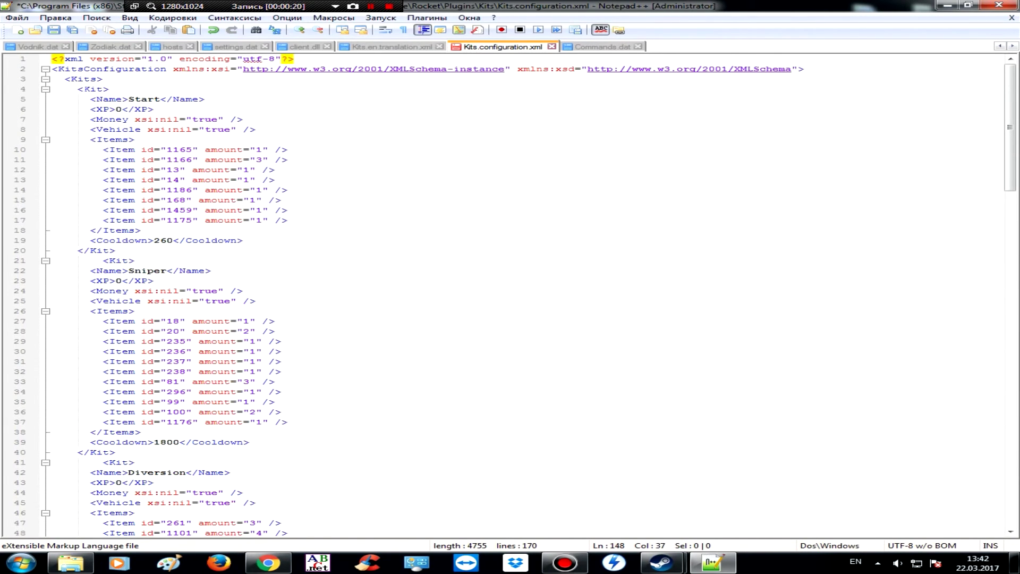
left_click(91, 90)
left_click(100, 101)
left_click(109, 88)
left_click(95, 250)
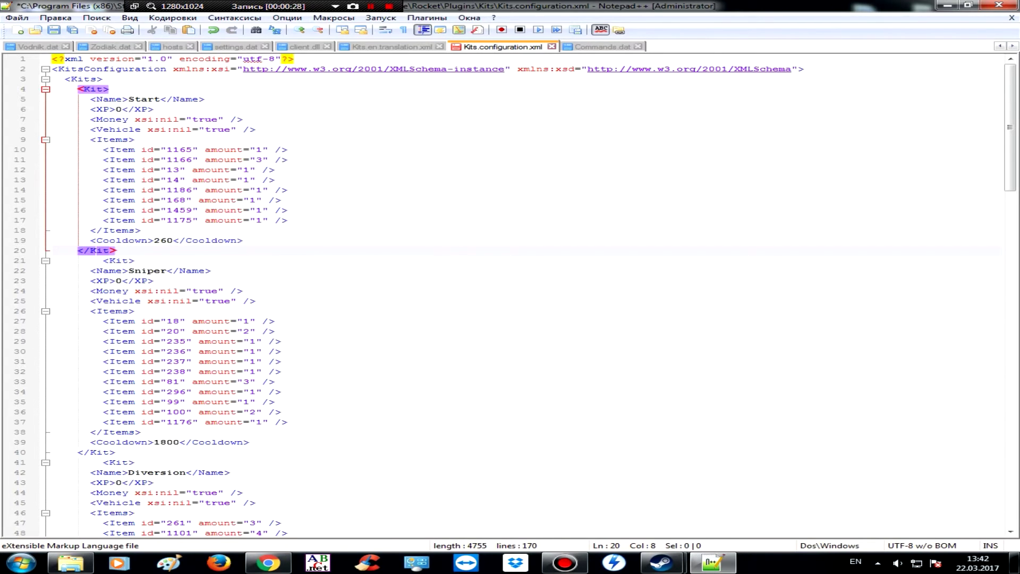
left_click(122, 230)
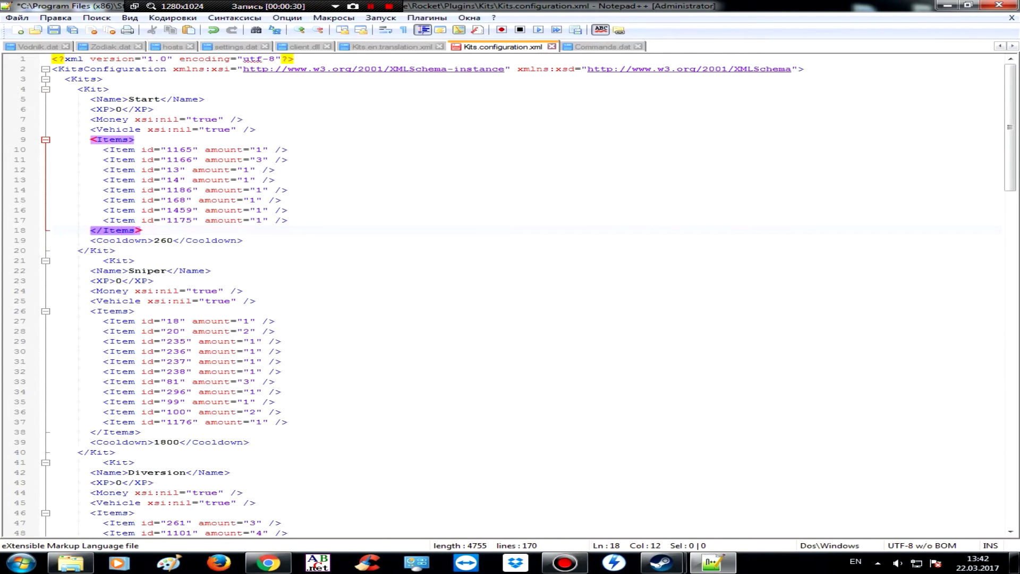
left_click(120, 129)
left_click(116, 119)
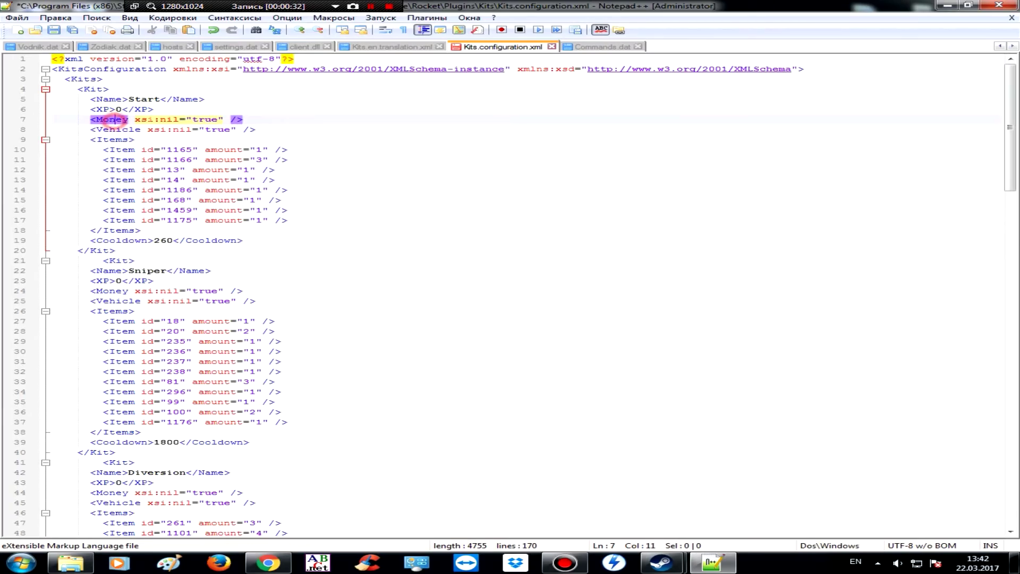
scroll(115, 119, "down", 4)
scroll(510, 295, "down", 20)
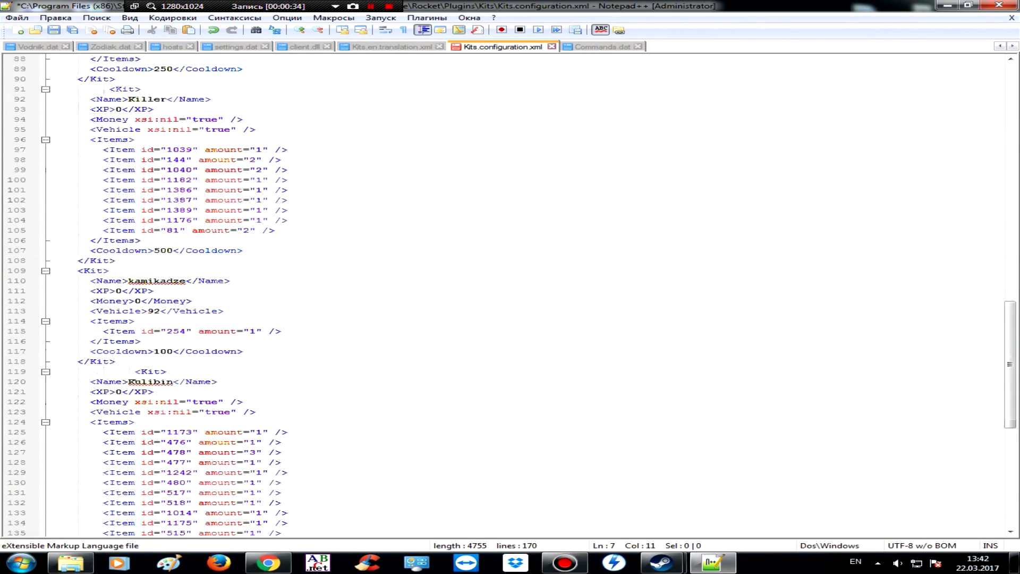
scroll(510, 295, "up", 6)
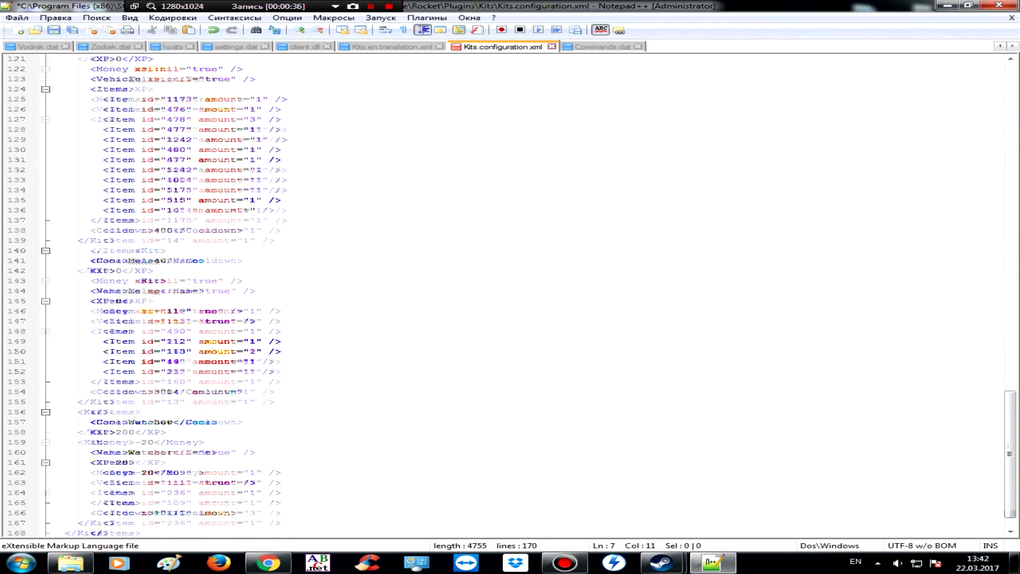
Check the kamikadze kit's tags and vehicle value, and save the Kits configuration file.
left_click(103, 200)
left_click(160, 219)
left_click(99, 270)
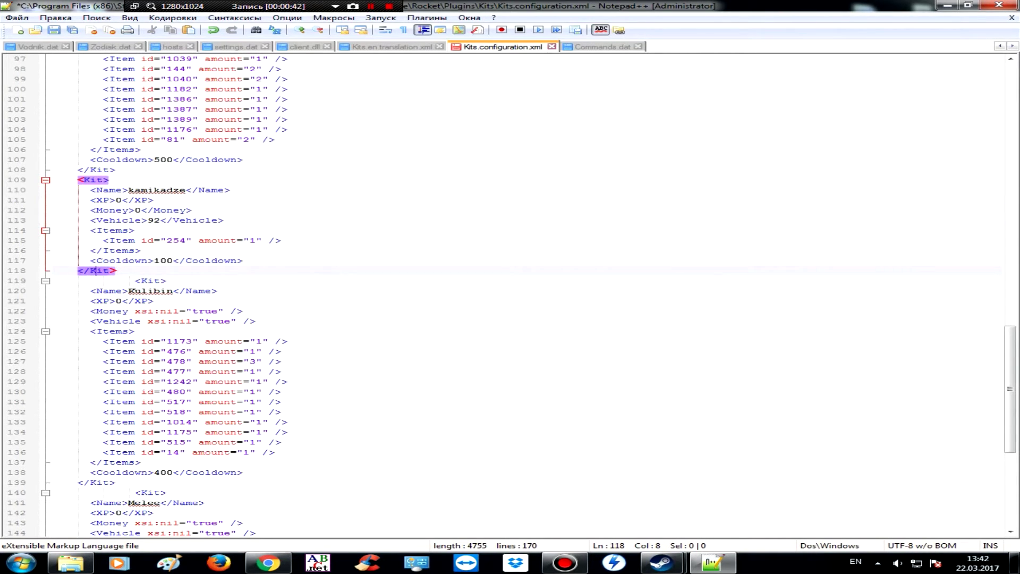
left_click_drag(141, 220, 174, 220)
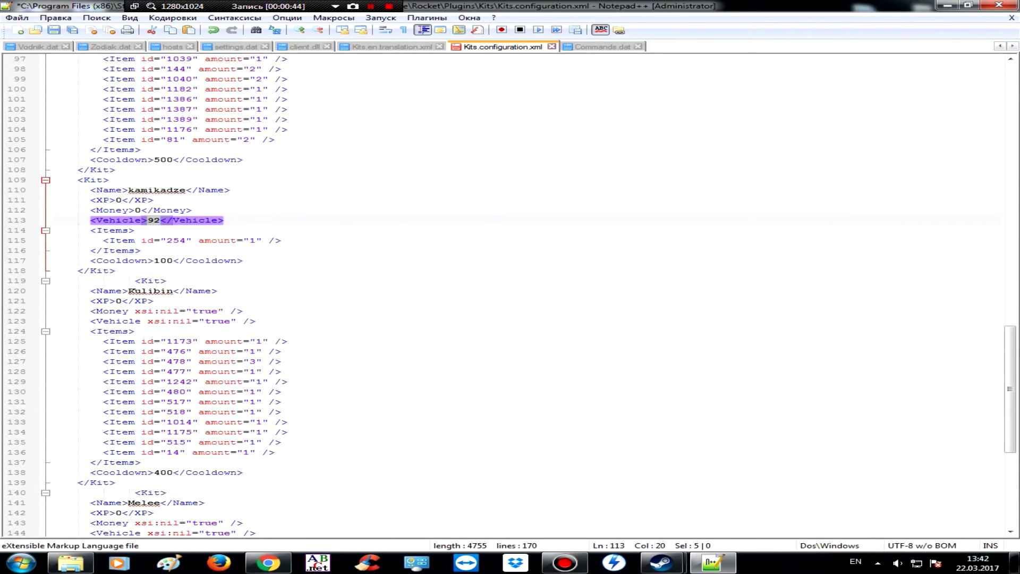
left_click(388, 239)
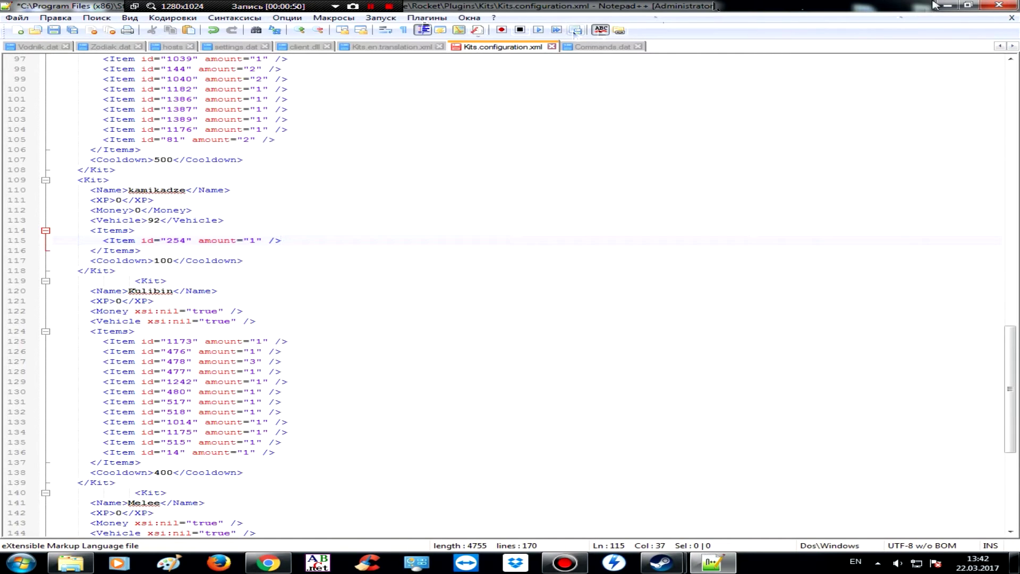
left_click(55, 29)
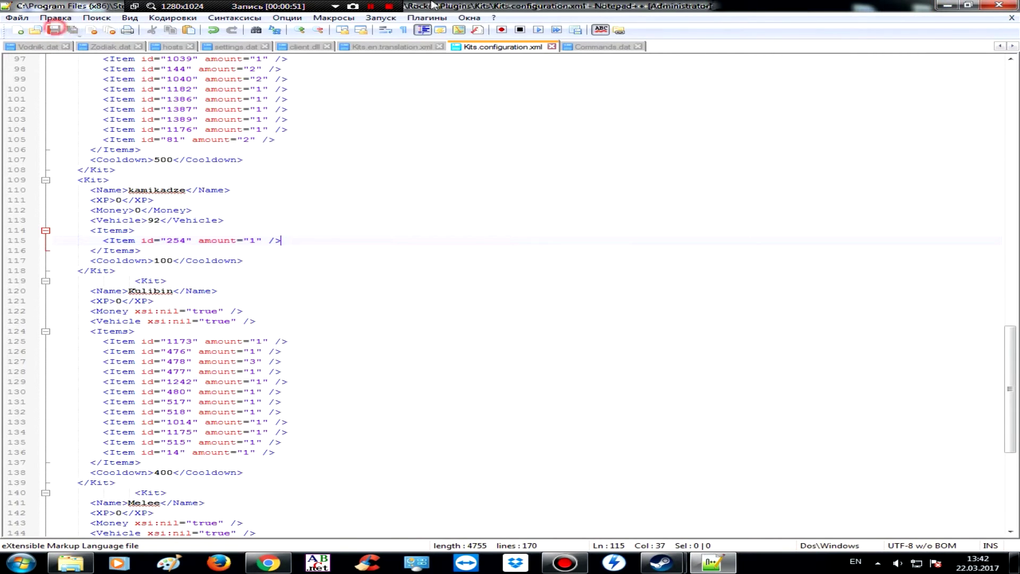
Open the Commands file from the Server folder of ShockWorld -BattlEye in Notepad++.
left_click(947, 5)
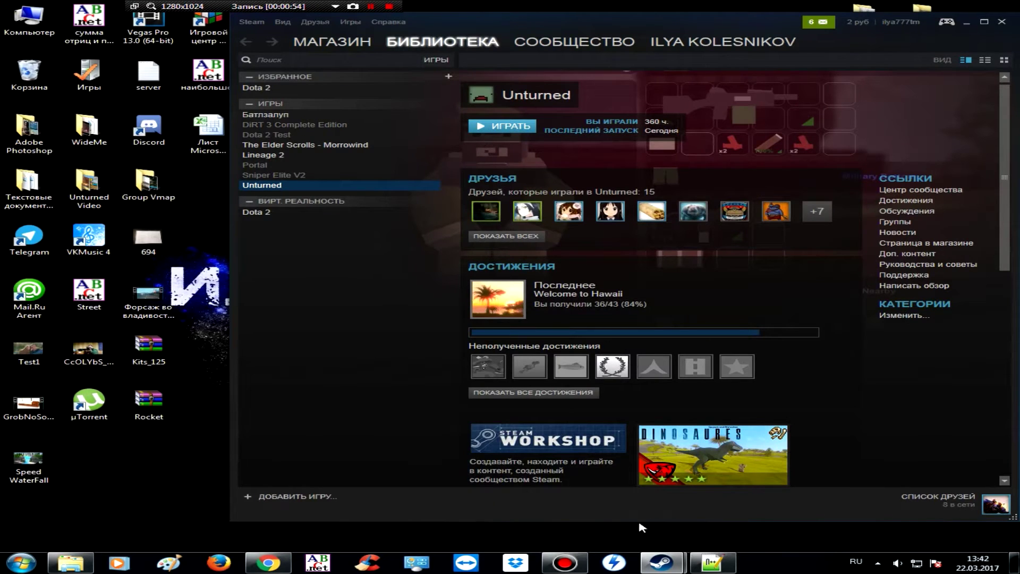
left_click(71, 562)
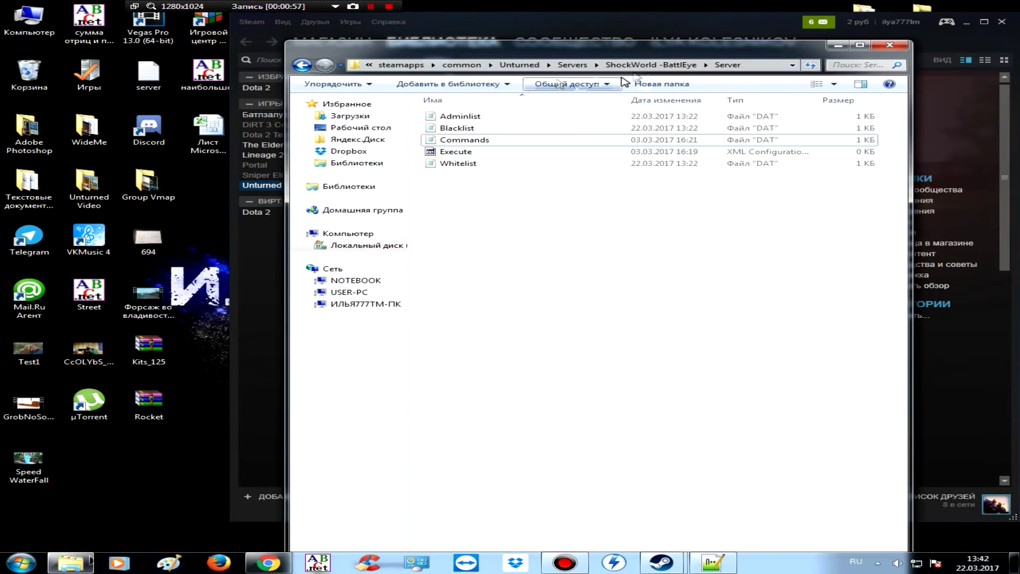
left_click(519, 64)
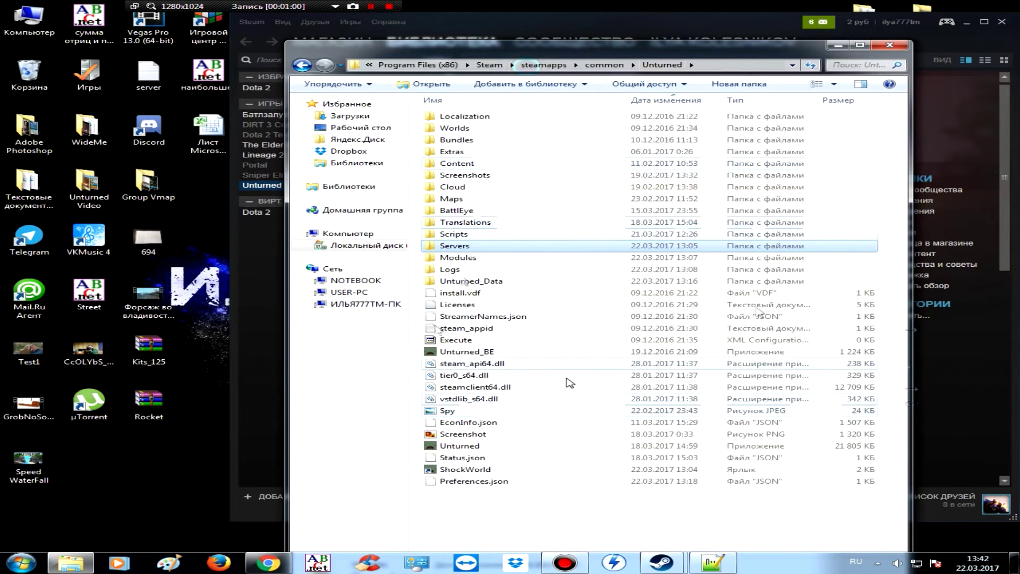
double_click(468, 246)
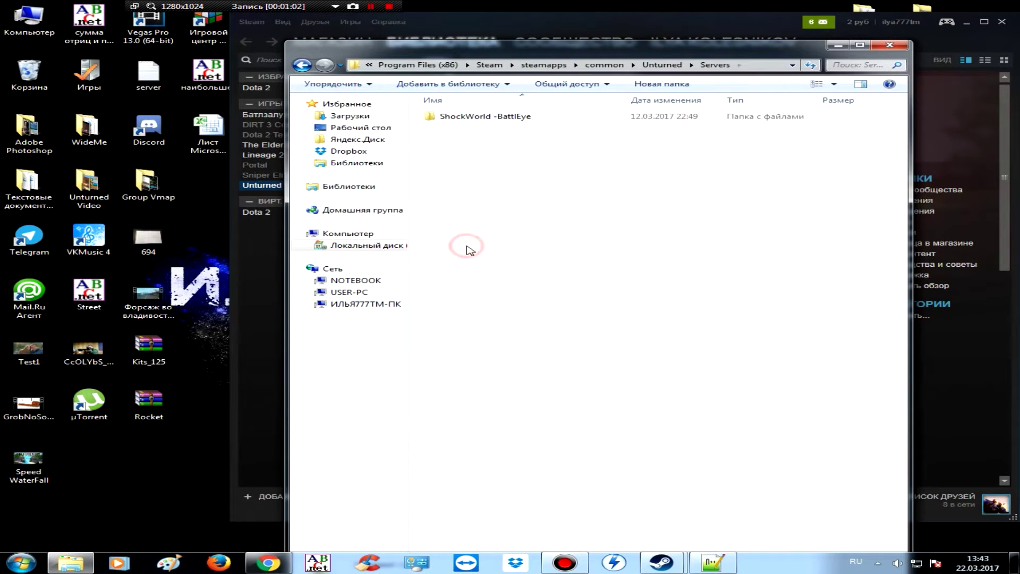
double_click(484, 117)
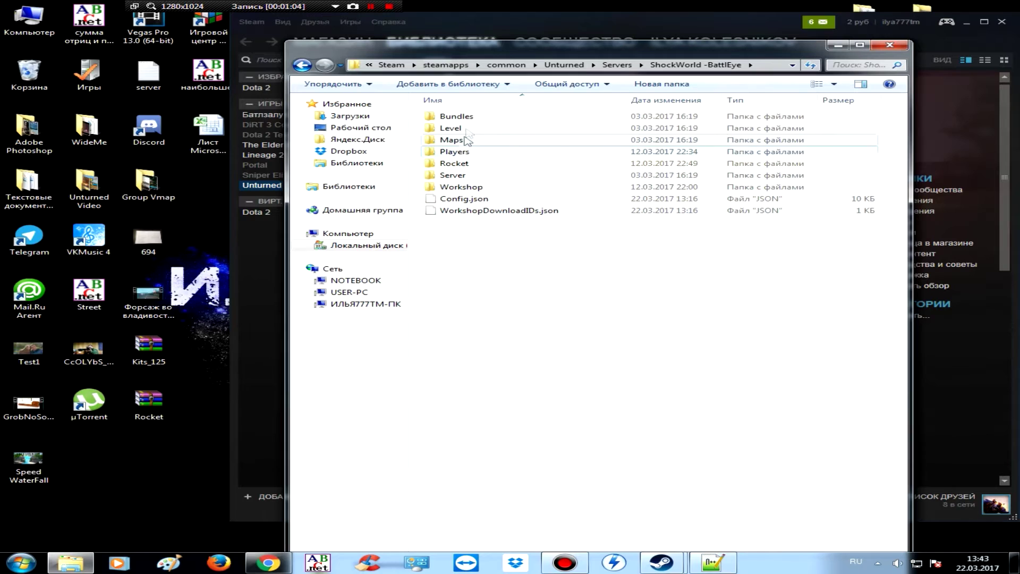
double_click(484, 175)
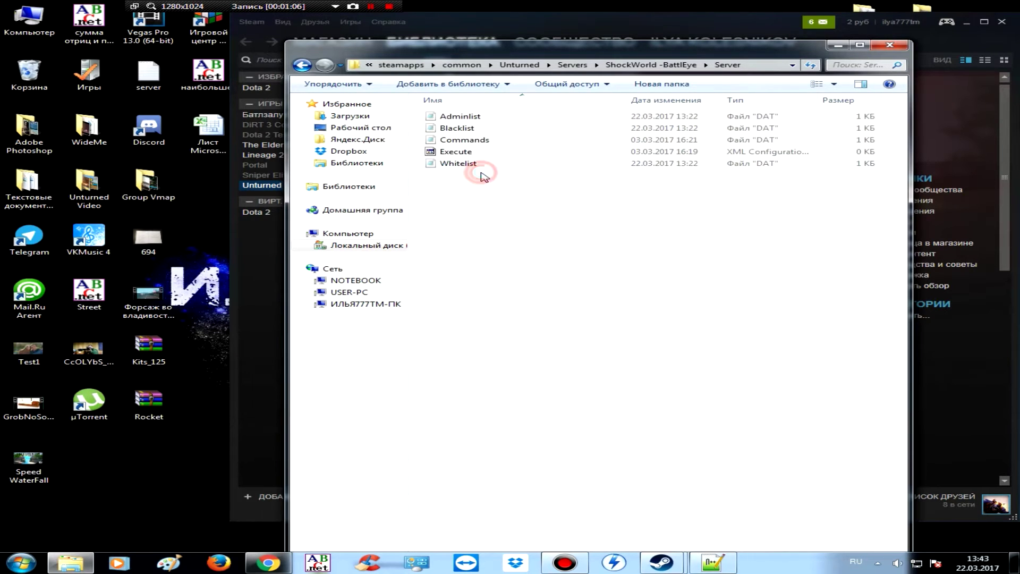
right_click(475, 140)
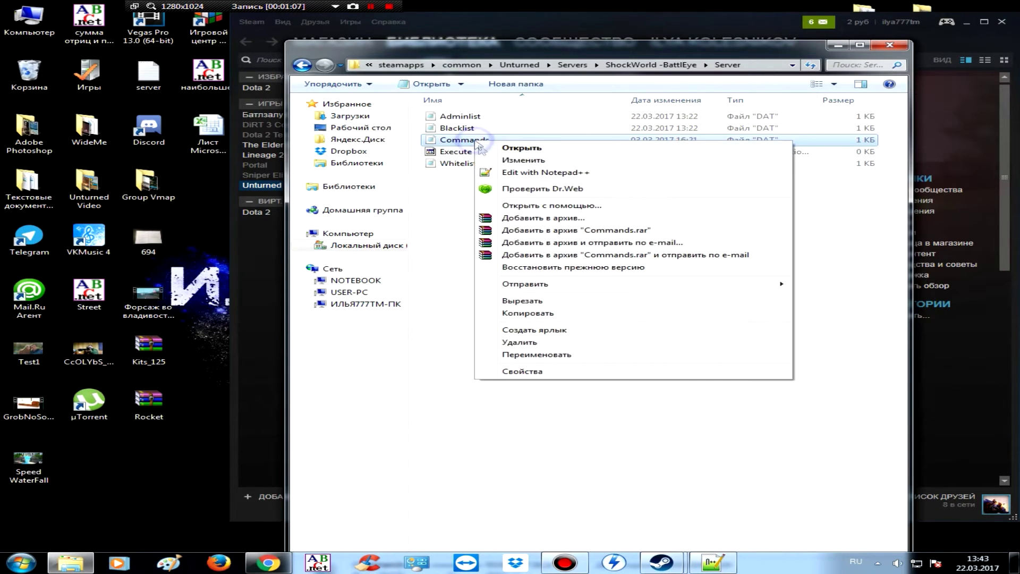
left_click(511, 173)
Change the last digit of the owner's Steam ID in the server commands.
left_click(136, 89)
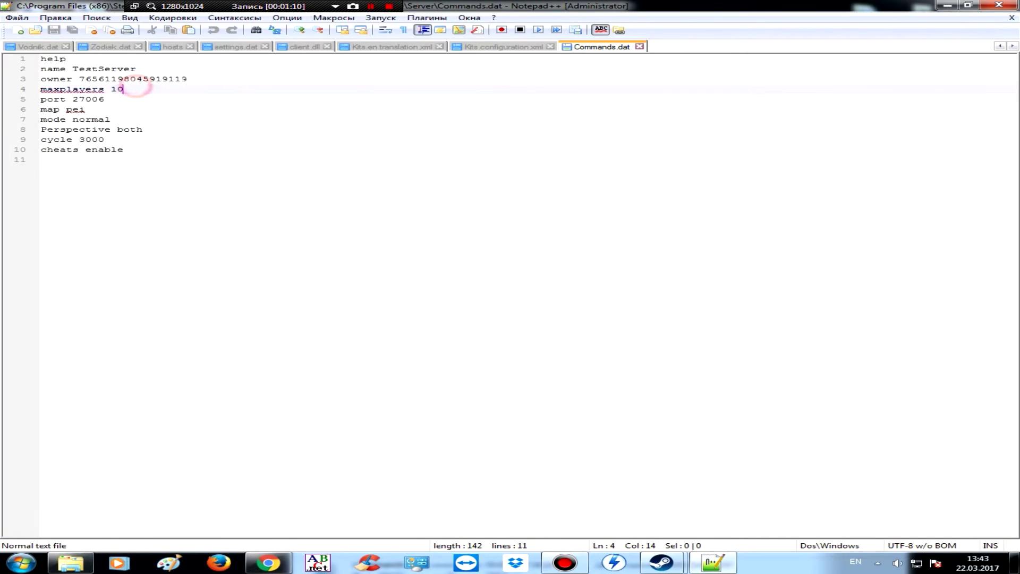
left_click_drag(215, 78, 188, 78)
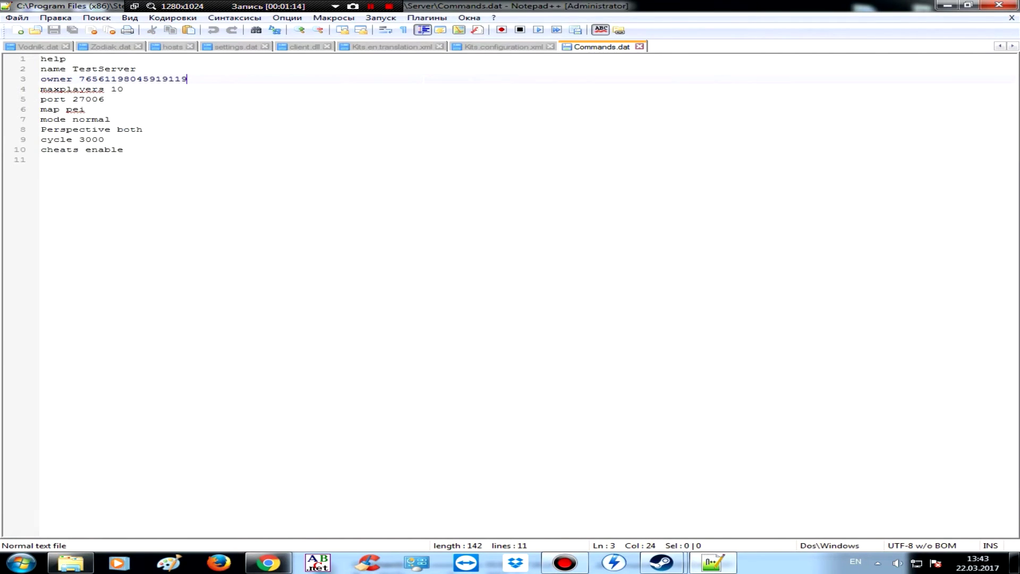
key("BackSpace")
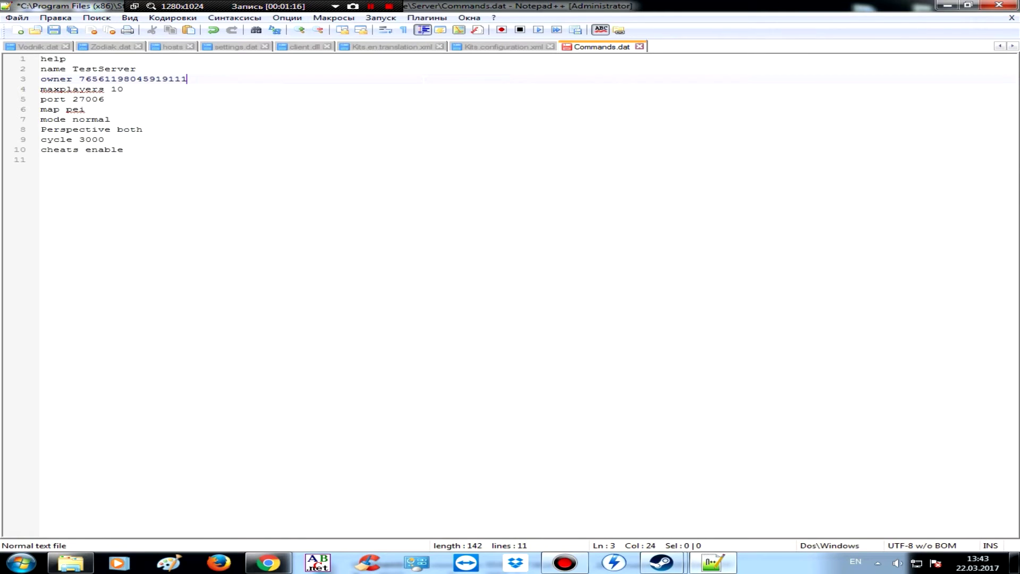
Change the server name to ShockWorld [Hardcore PvP].
left_click_drag(136, 69, 78, 68)
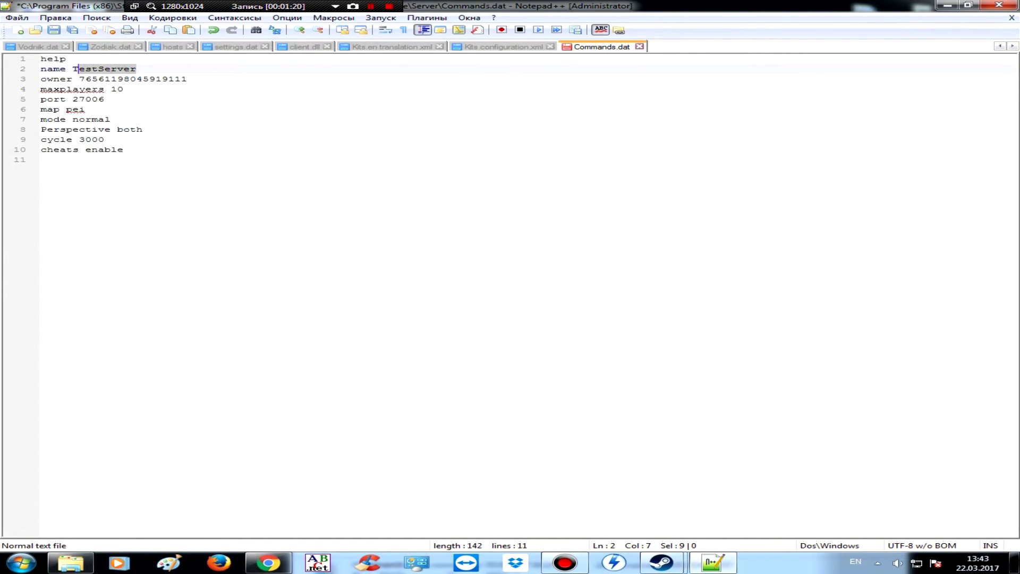
key("BackSpace")
key("BackSpace")
type("ShockWorld p")
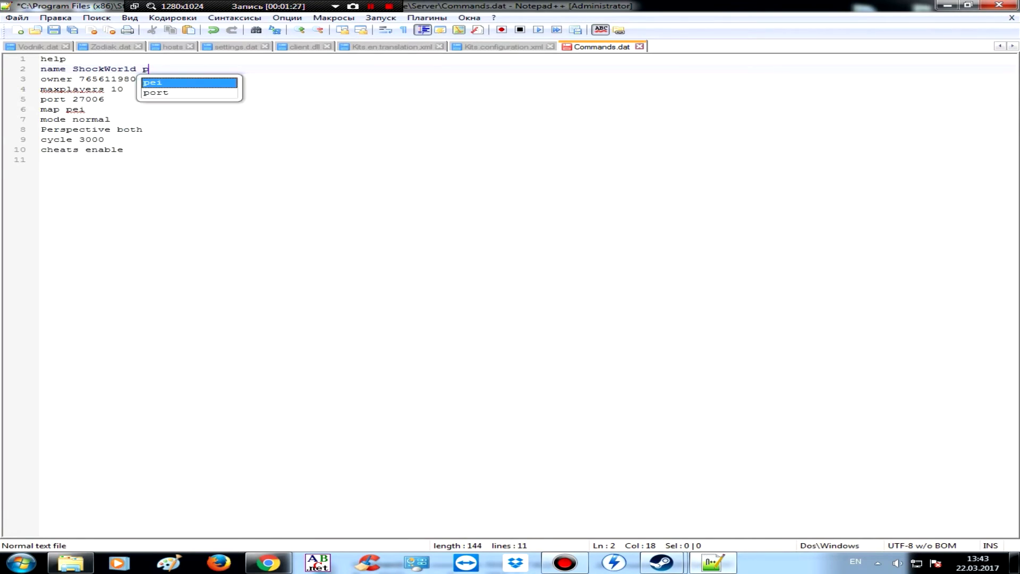
key("BackSpace")
key("BackSpace")
key("alt+shift")
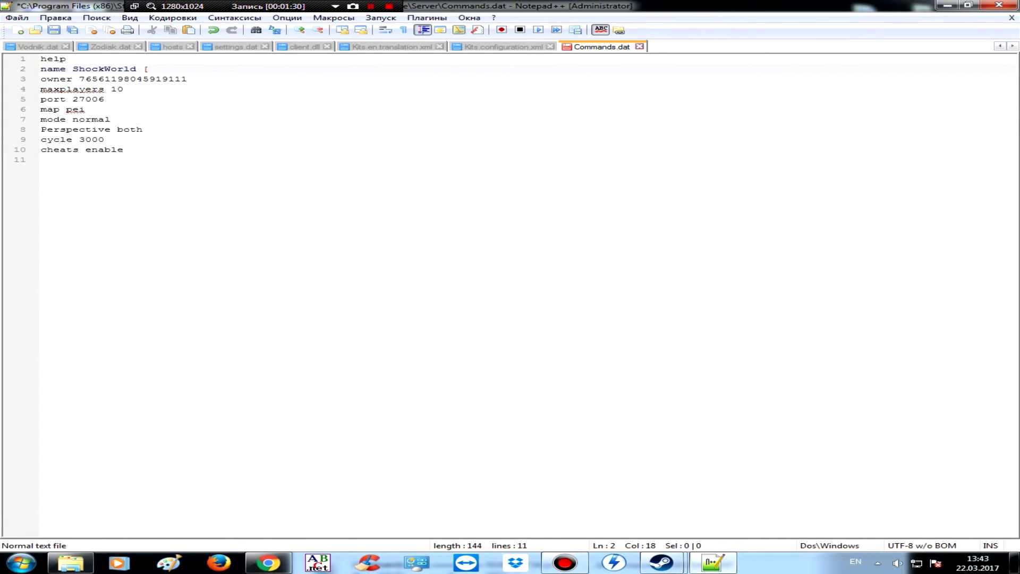
type("[Hardcore P")
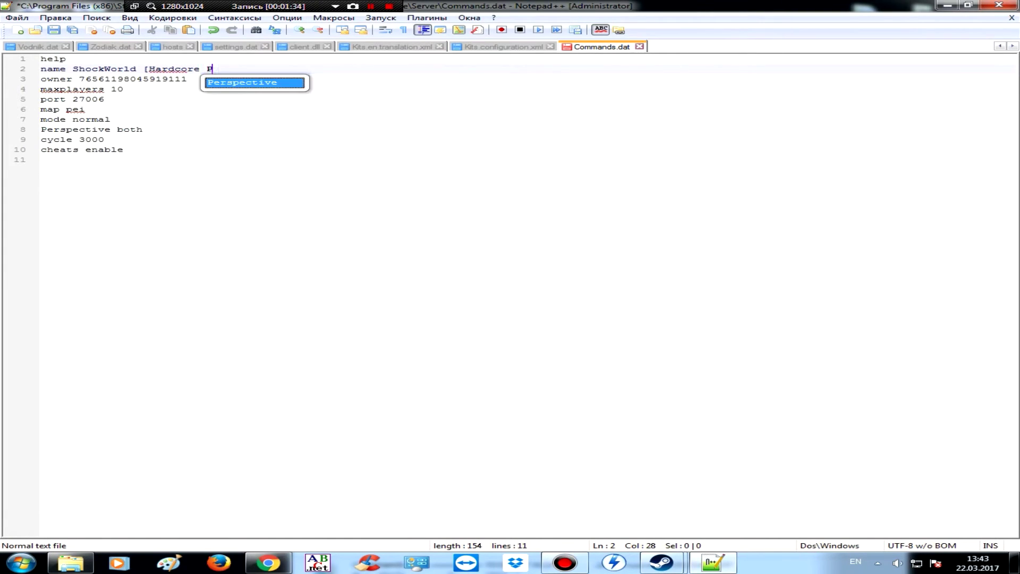
type("vp]")
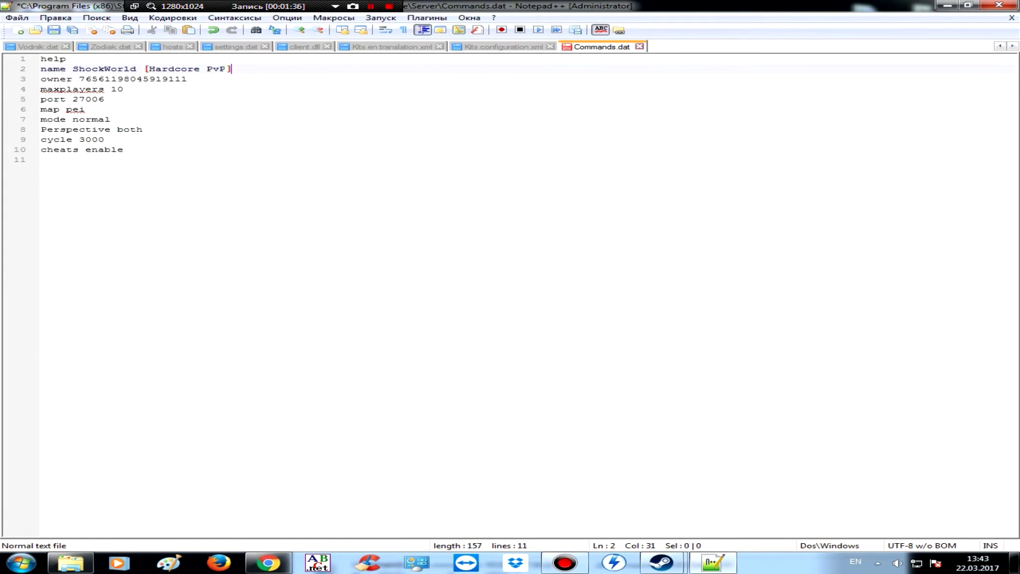
Set the server's maximum number of players to 20.
left_click(159, 89)
key("BackSpace")
key("BackSpace")
type("20")
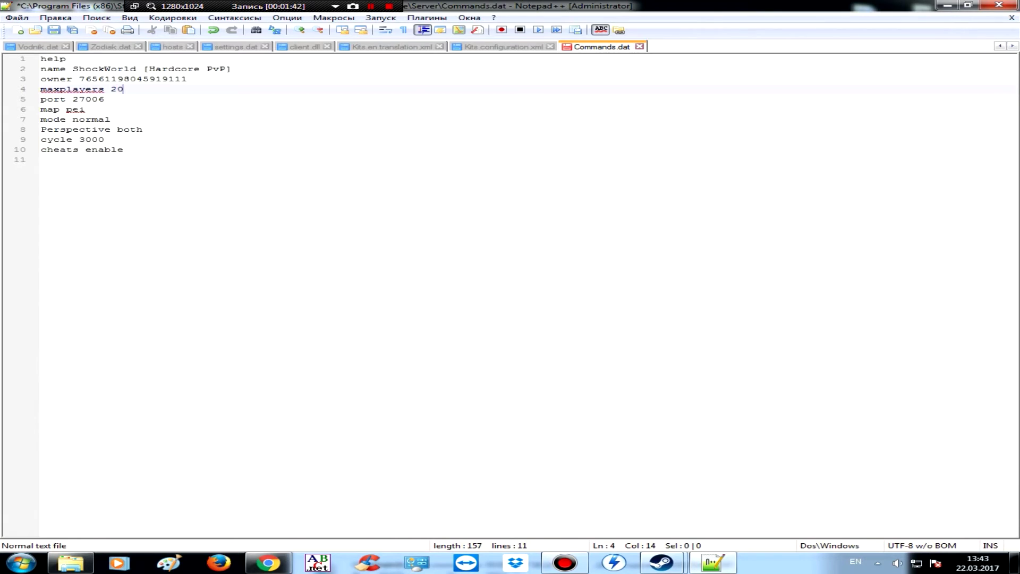
Set the server map to washington and save the Commands file.
left_click(86, 110)
key("BackSpace")
key("BackSpace")
key("BackSpace")
type("washi")
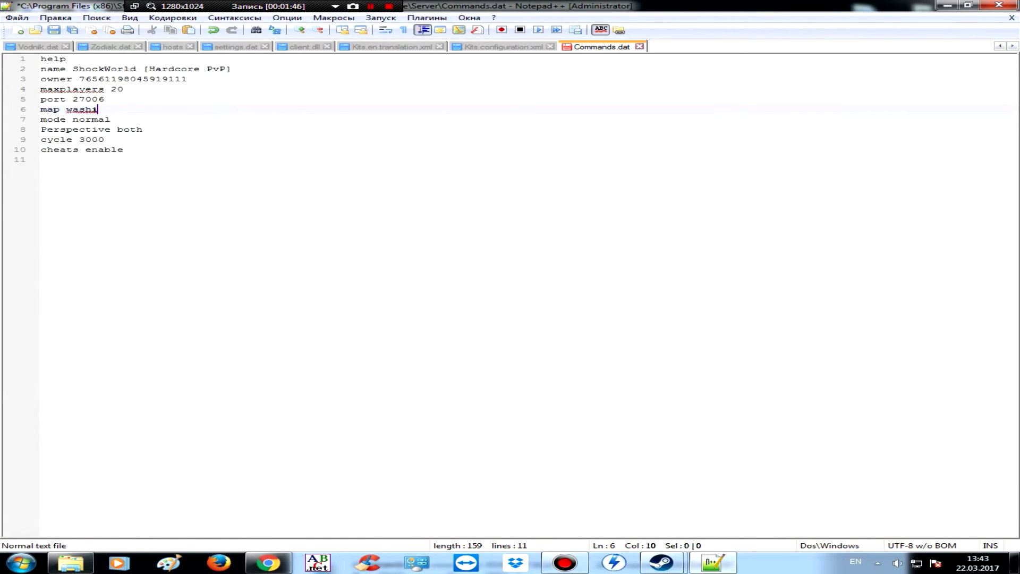
type("ngton")
left_click(268, 168)
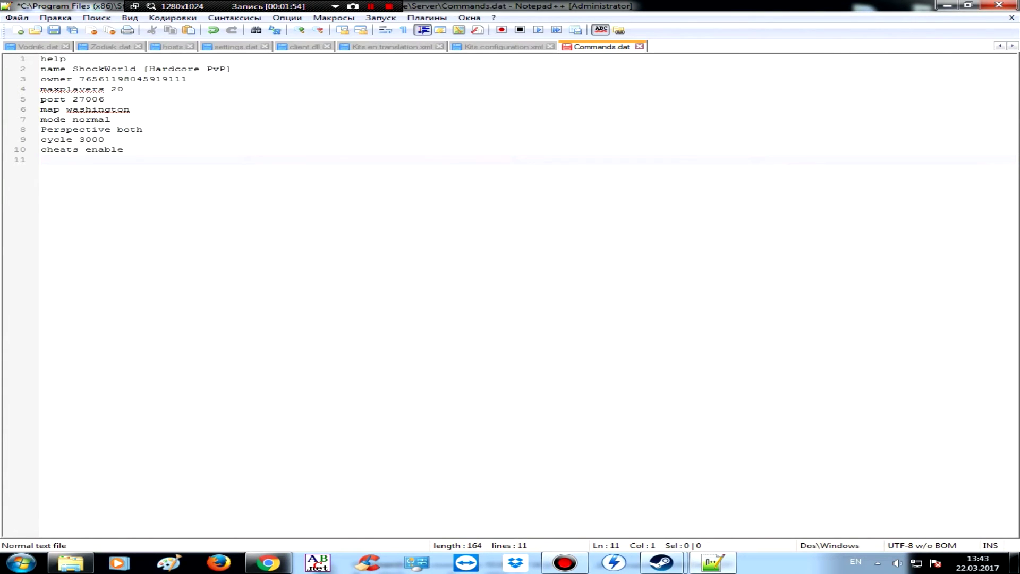
left_click(53, 30)
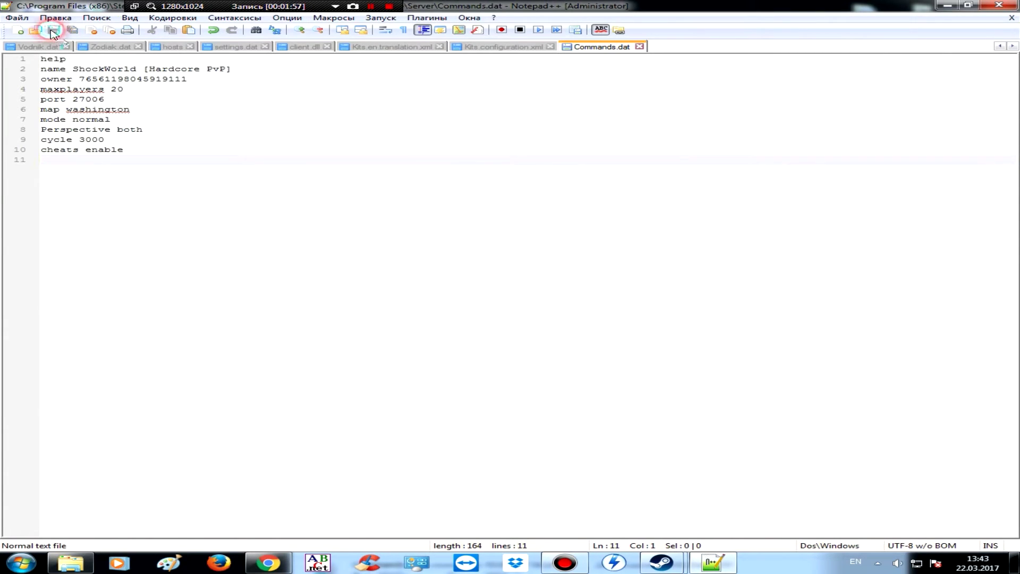
Start the server with the ShockWorld shortcut in the Unturned folder.
left_click(371, 6)
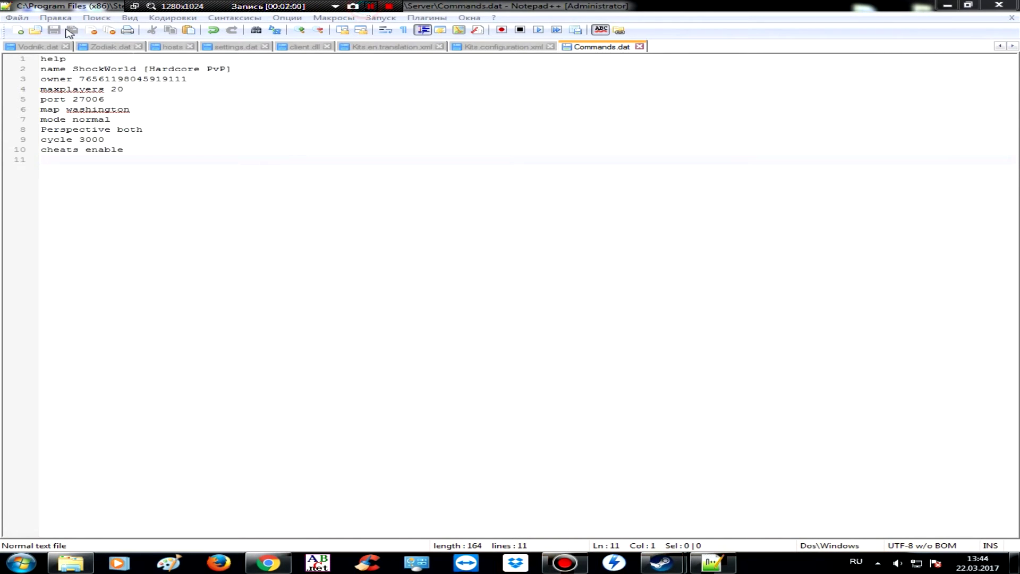
left_click(65, 562)
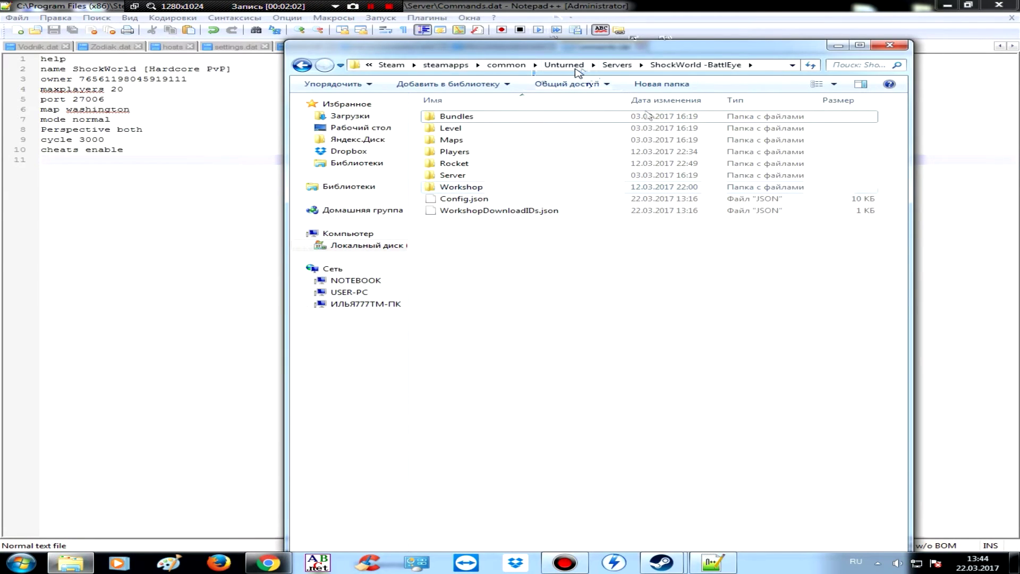
left_click(574, 66)
left_click(947, 5)
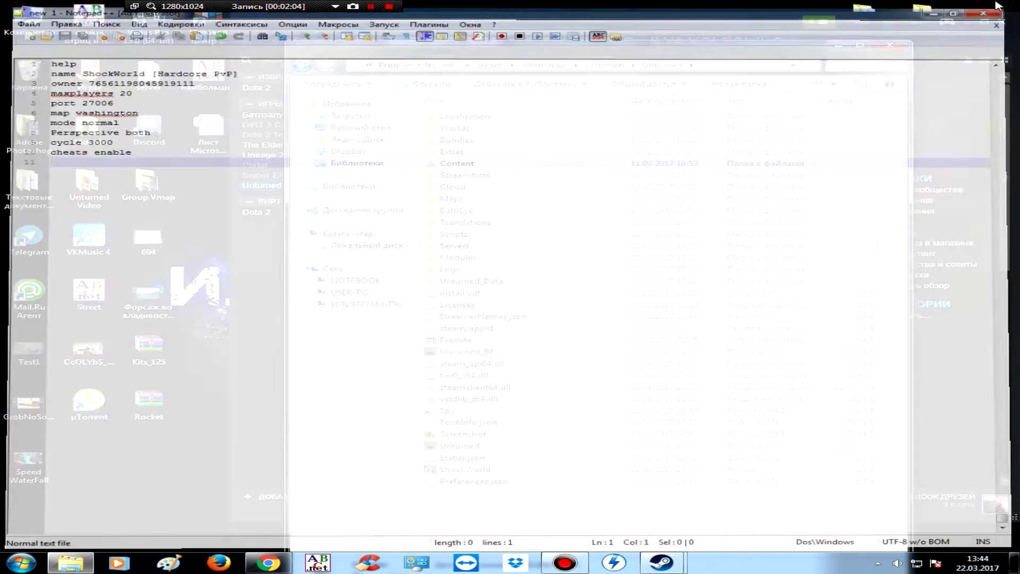
left_click(467, 469)
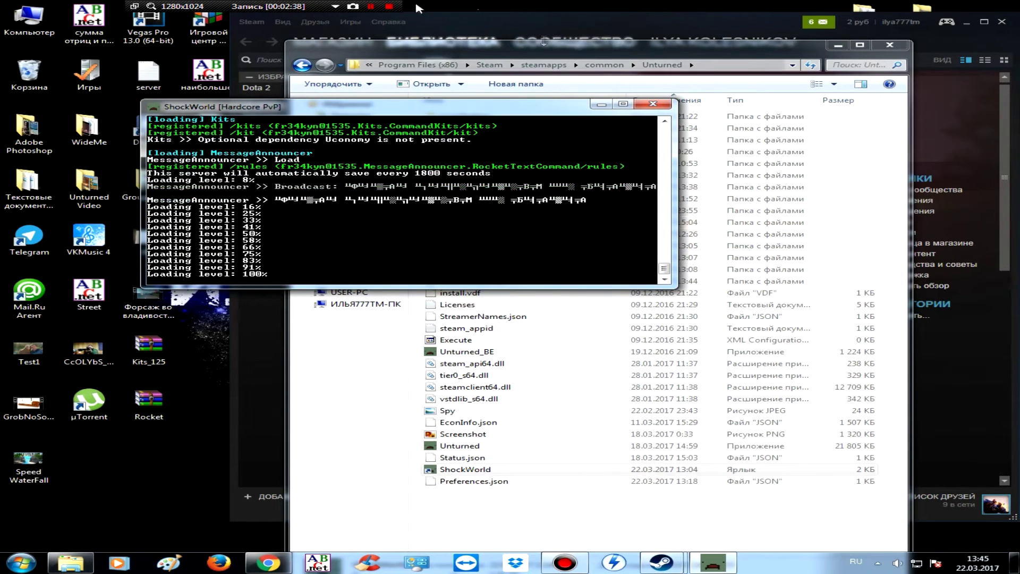
left_click(389, 8)
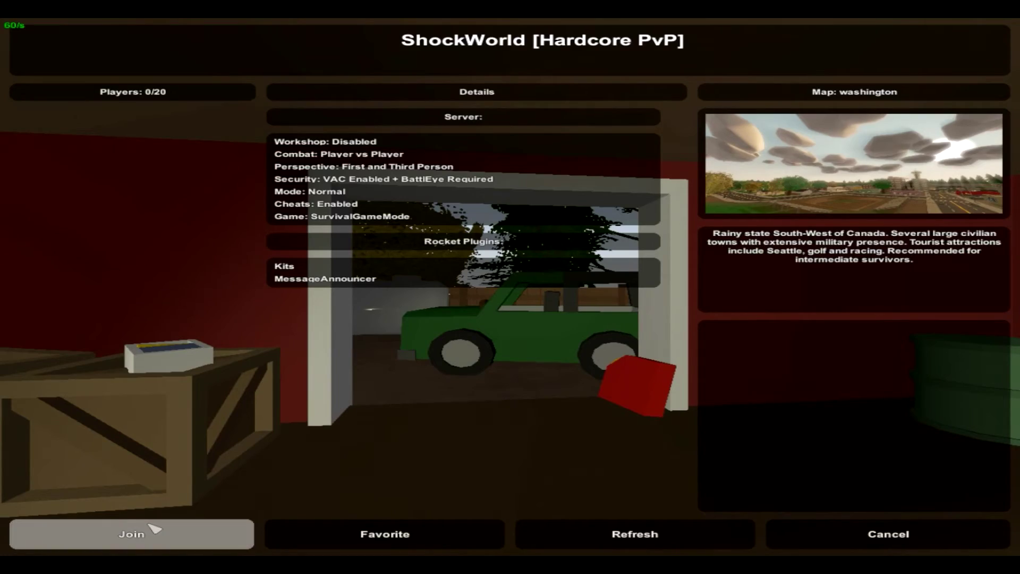
Join the ShockWorld [Hardcore PvP] server in Unturned and list the available kits with the /kits chat command.
left_click(137, 535)
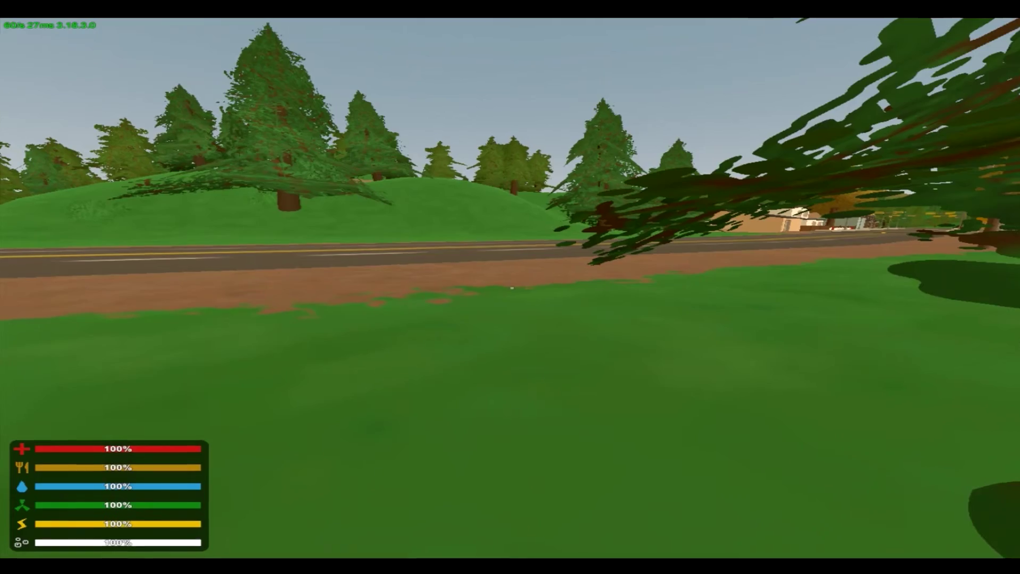
type("w")
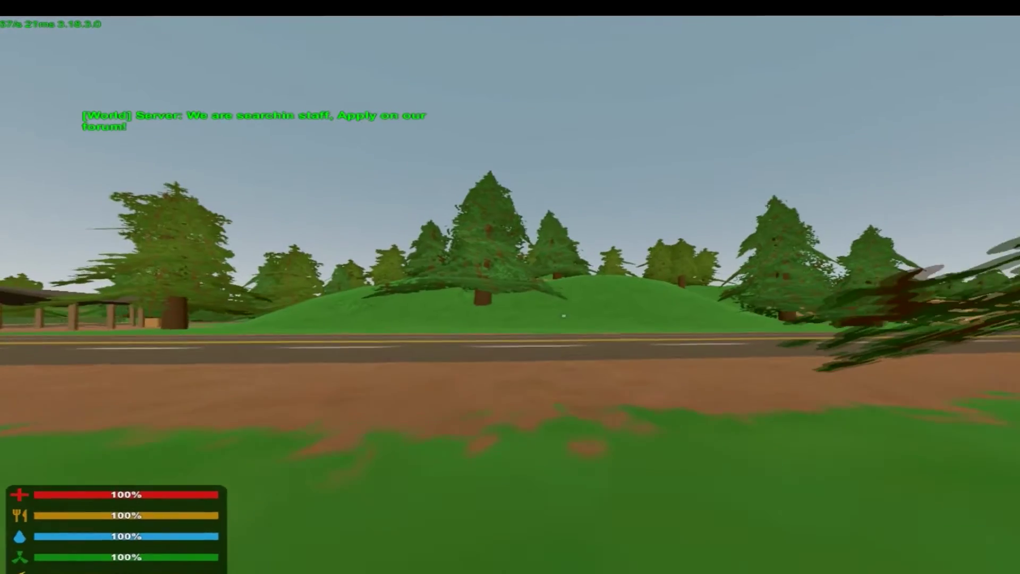
type("j/kits")
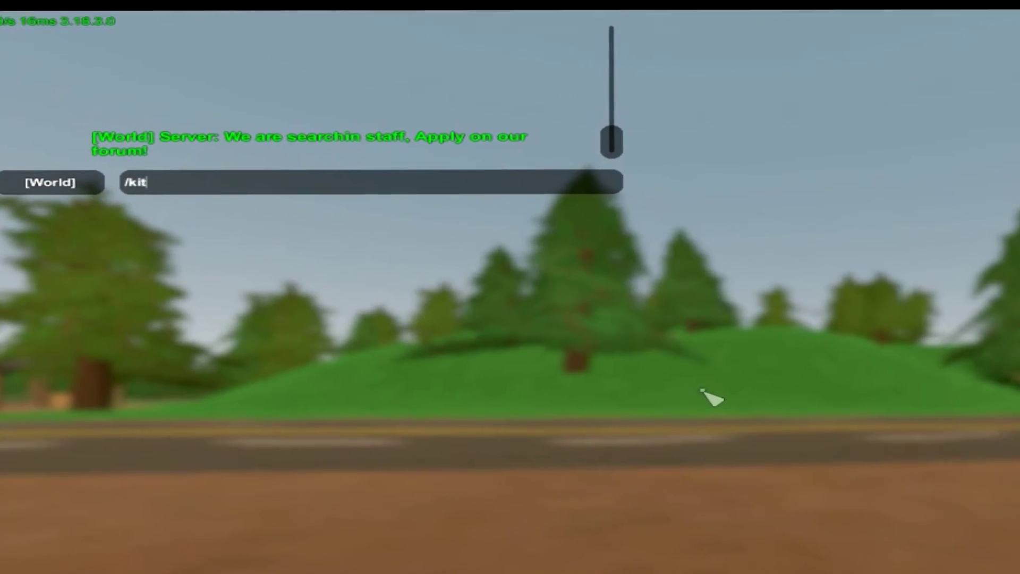
key("Return")
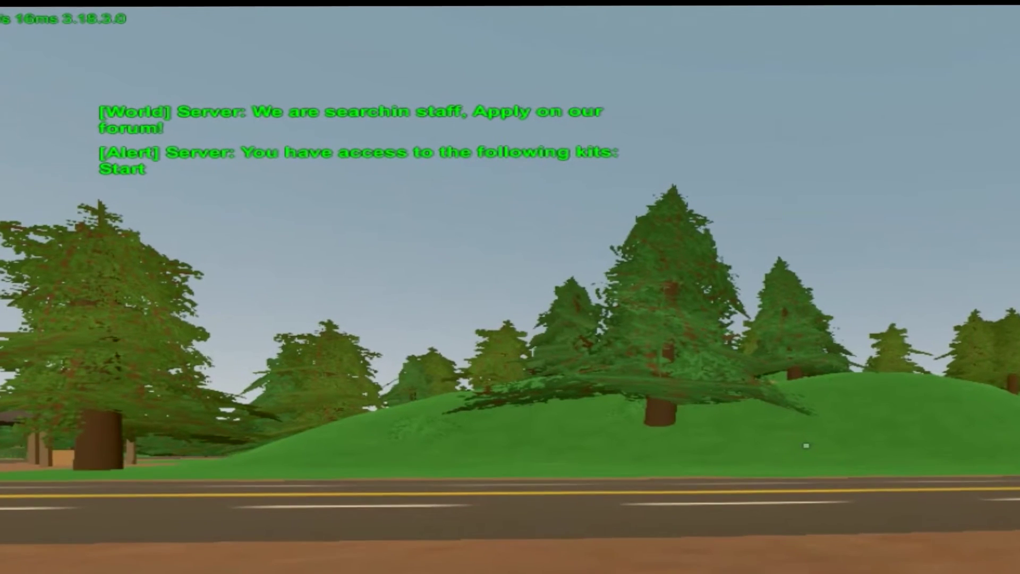
Try to claim the Sniper kit with the chat command /kit sniper.
type("j")
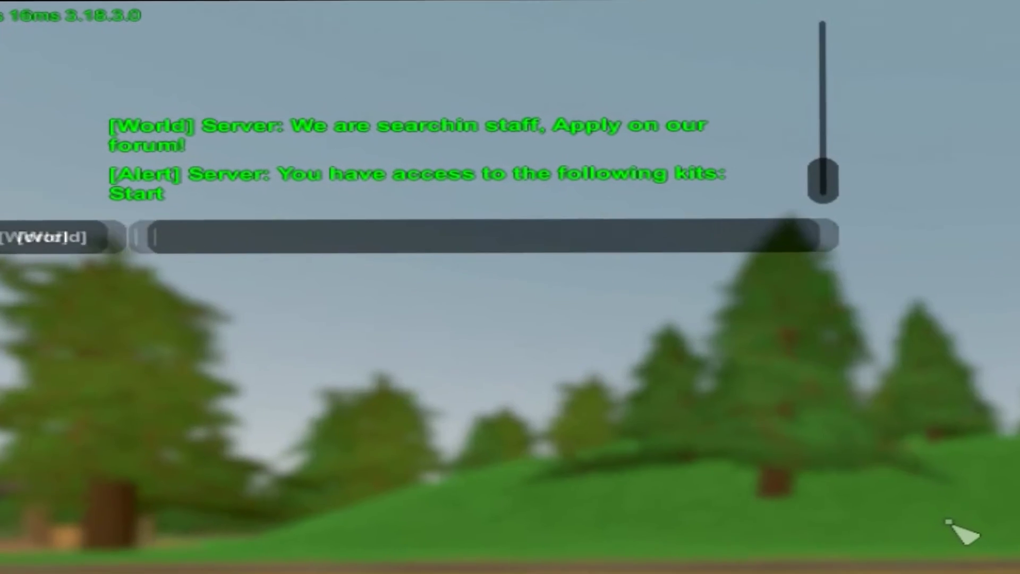
type("/k")
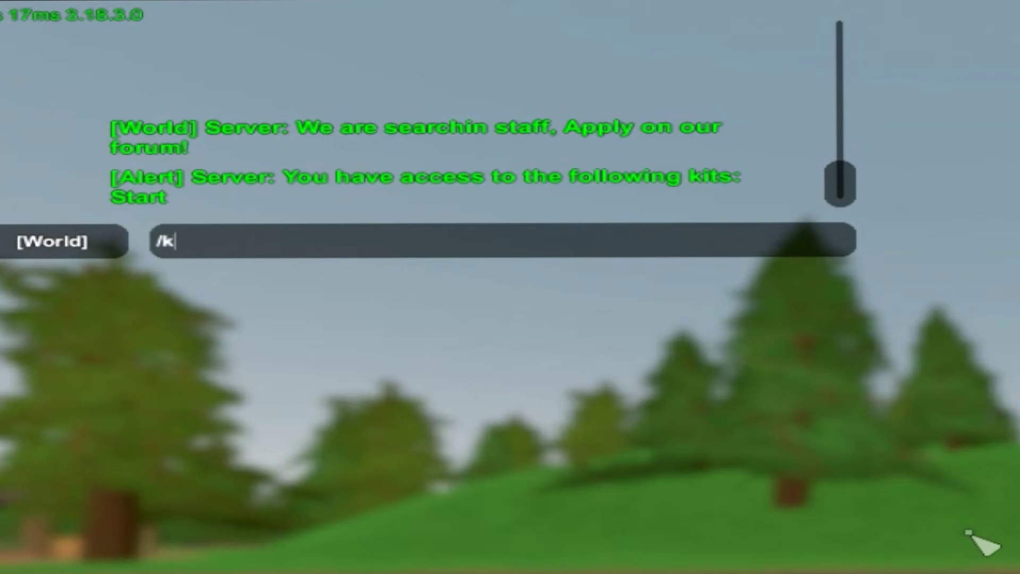
type("it sniper")
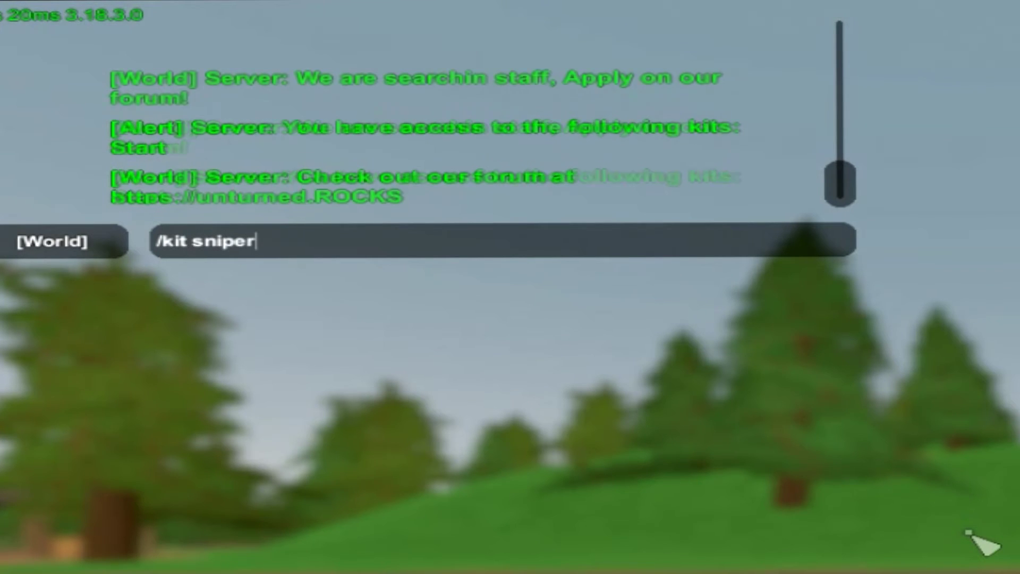
key("Return")
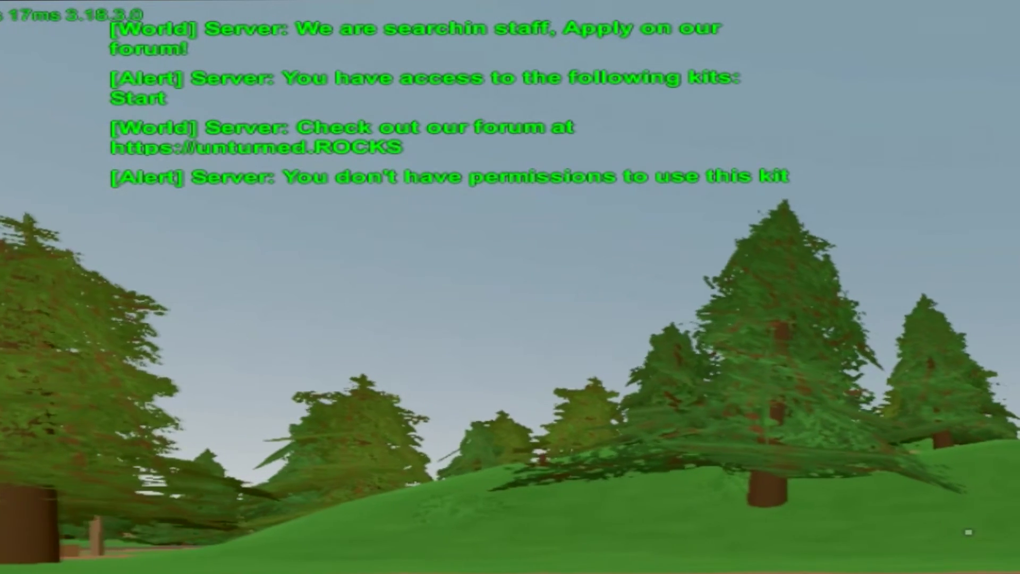
Claim the Start kit with the chat command /kit start and check the received items in the inventory.
type("j/kit start")
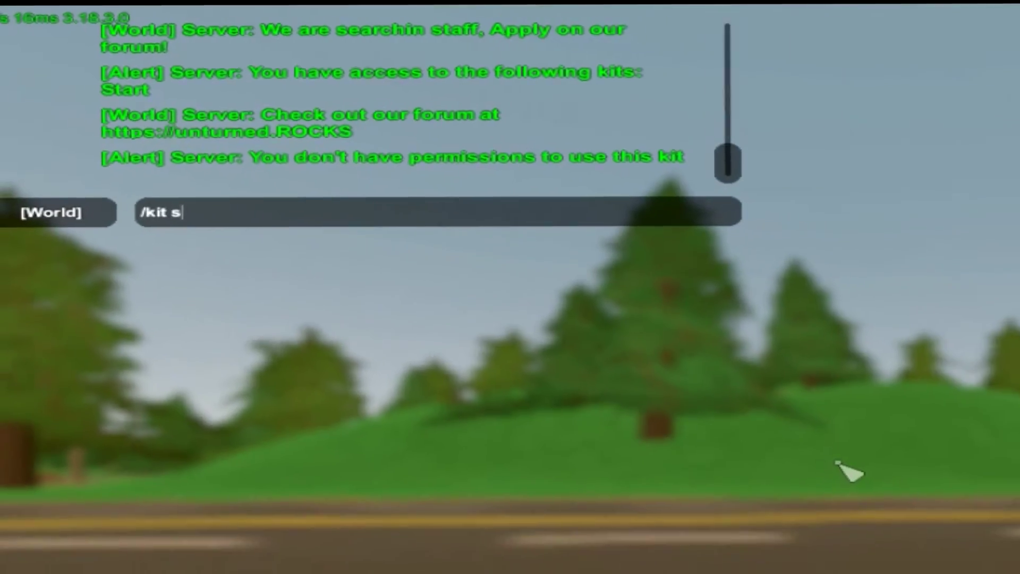
key("Return")
key("g")
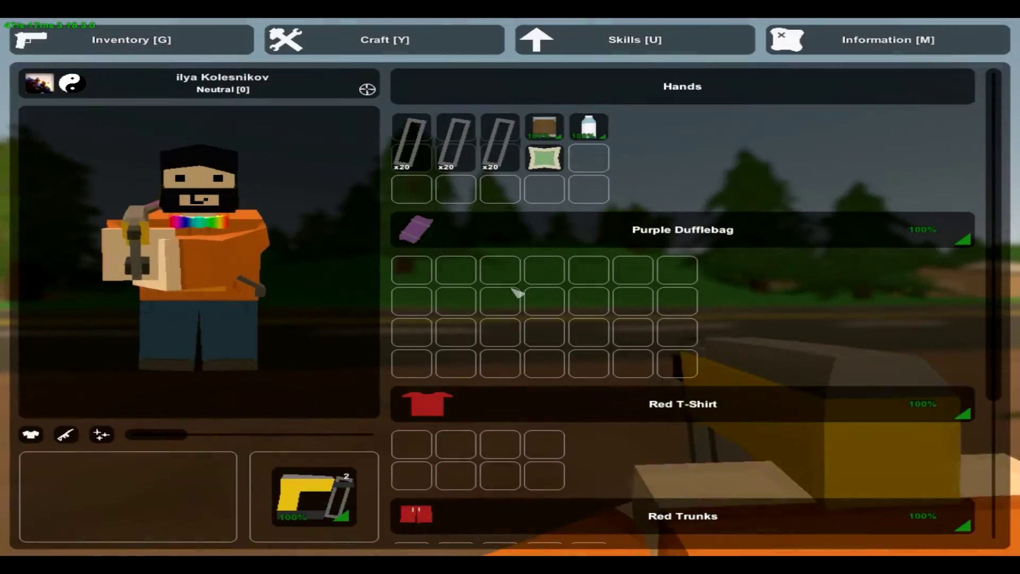
key("g")
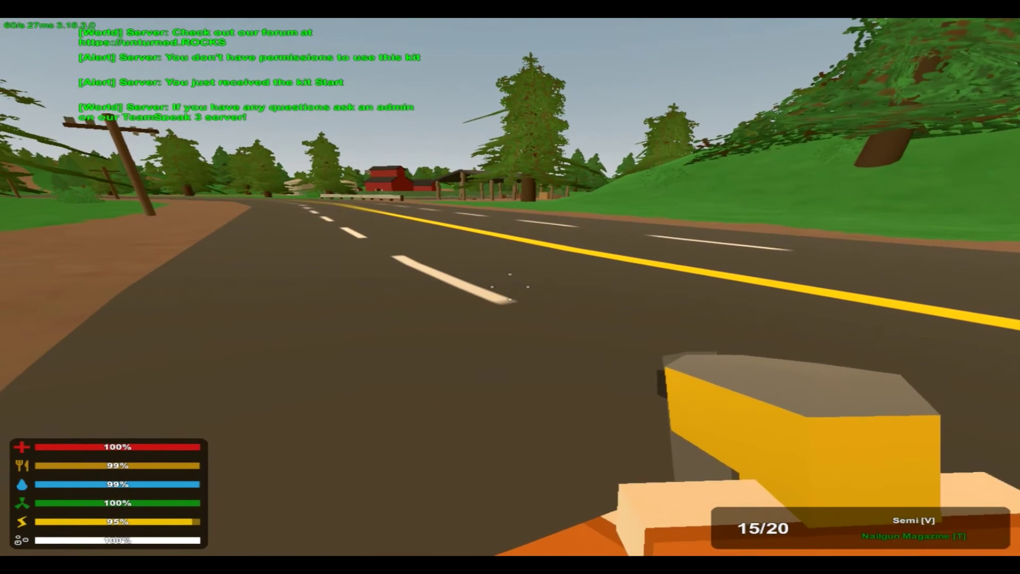
Try to claim the Kamikadze kit with the chat command /kit kamikadze.
type("j/")
type("kit kam")
type("ikadz")
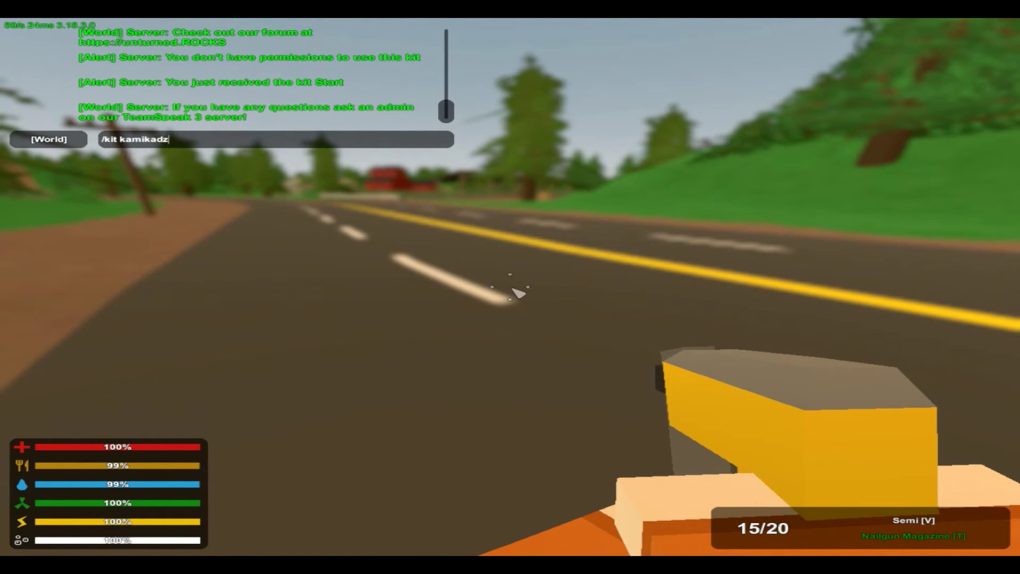
type("e")
key("Return")
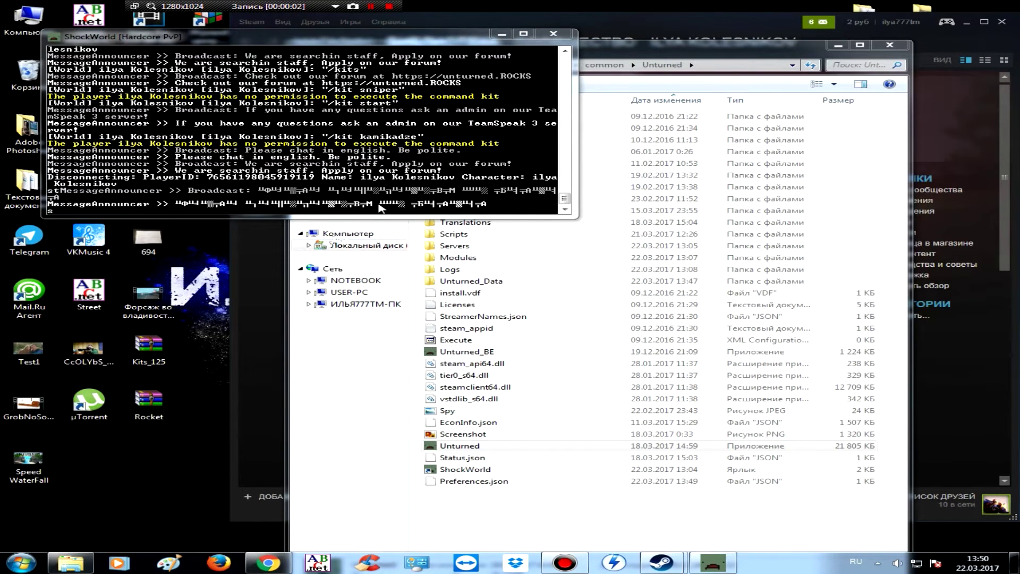
Stop the server with the shutdown console command and open Permissions.config from the ShockWorld server's Rocket folder in Notepad++.
left_click(396, 207)
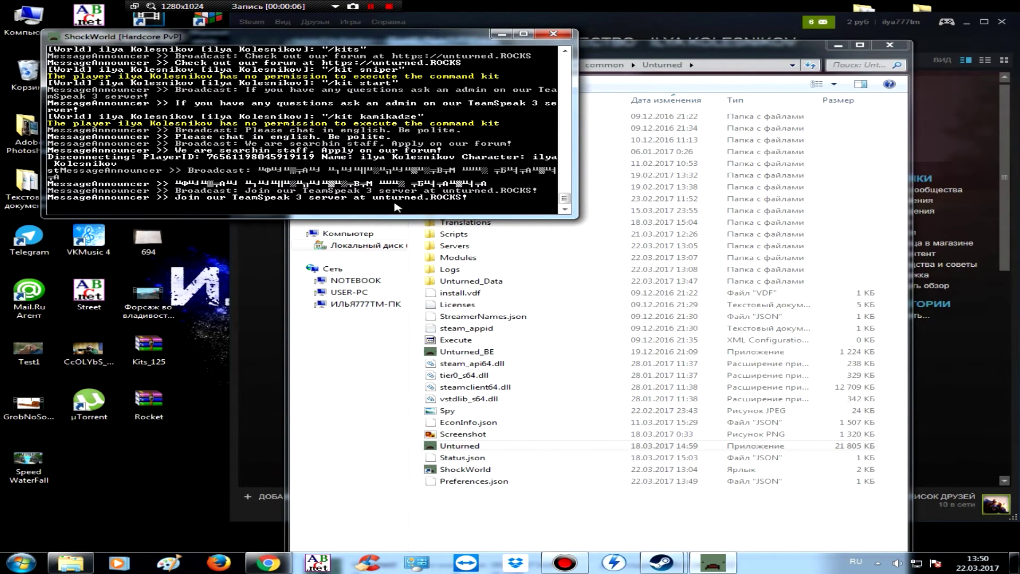
type("shutdown")
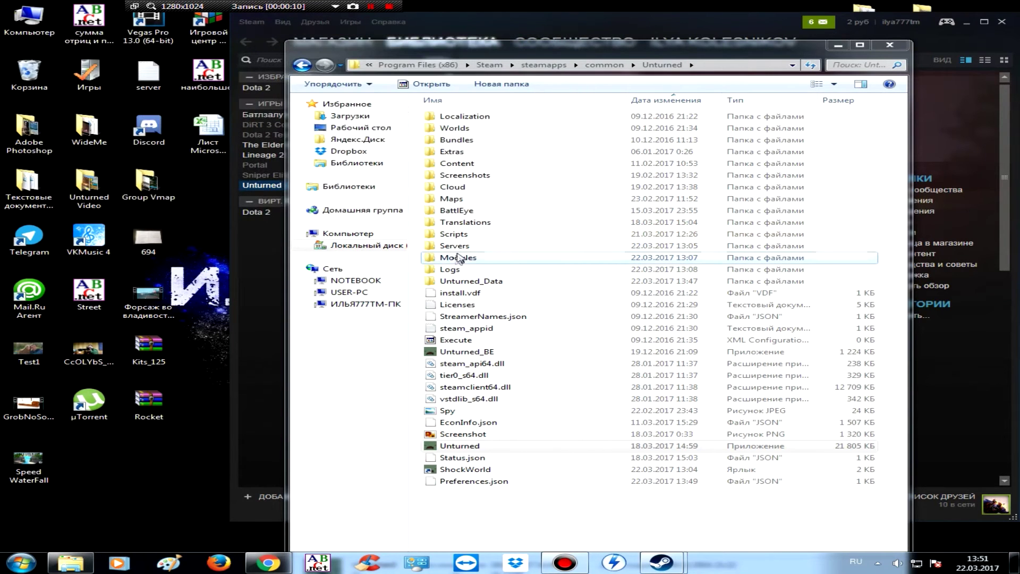
double_click(456, 246)
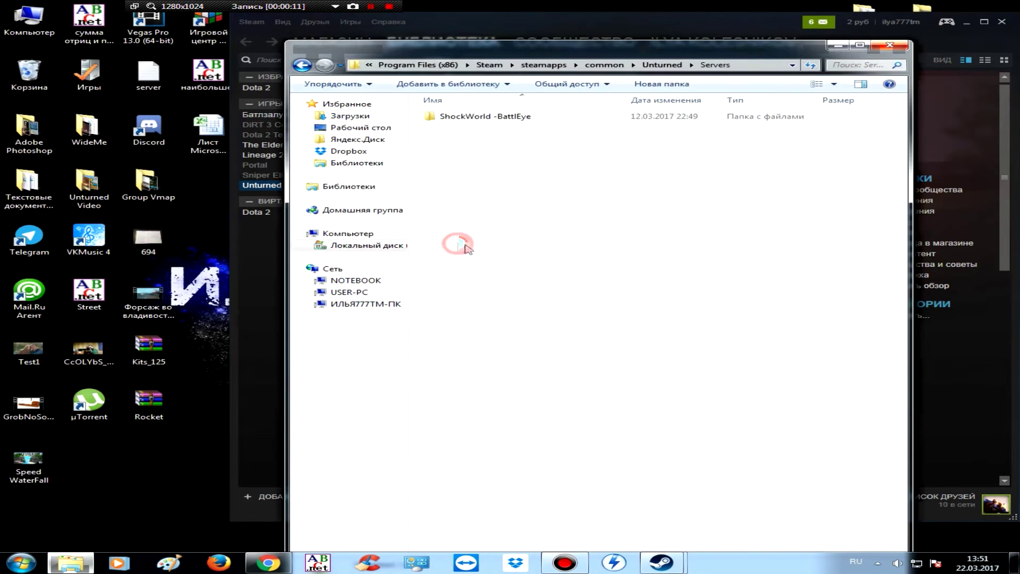
double_click(486, 116)
double_click(464, 165)
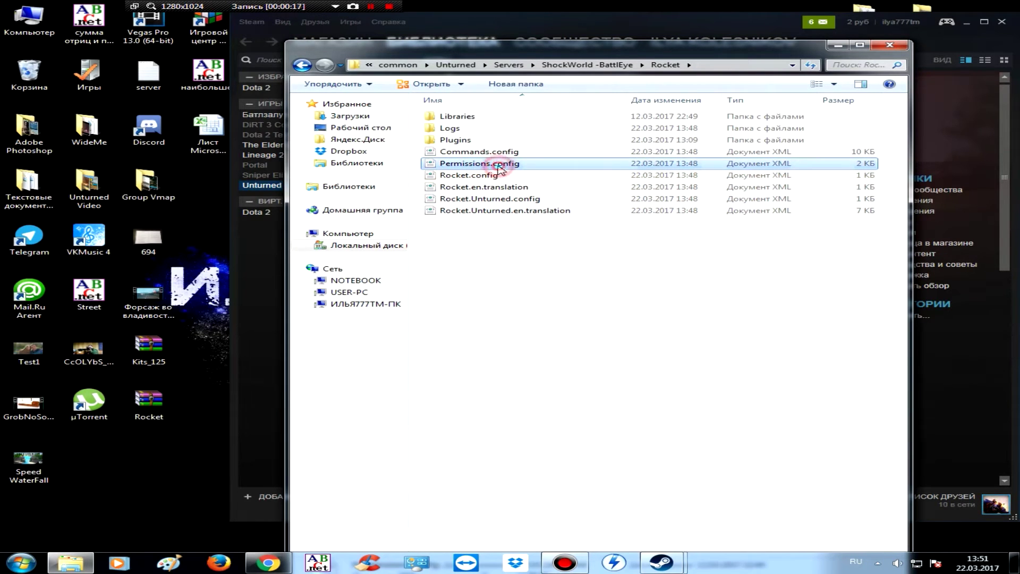
right_click(499, 168)
left_click(549, 198)
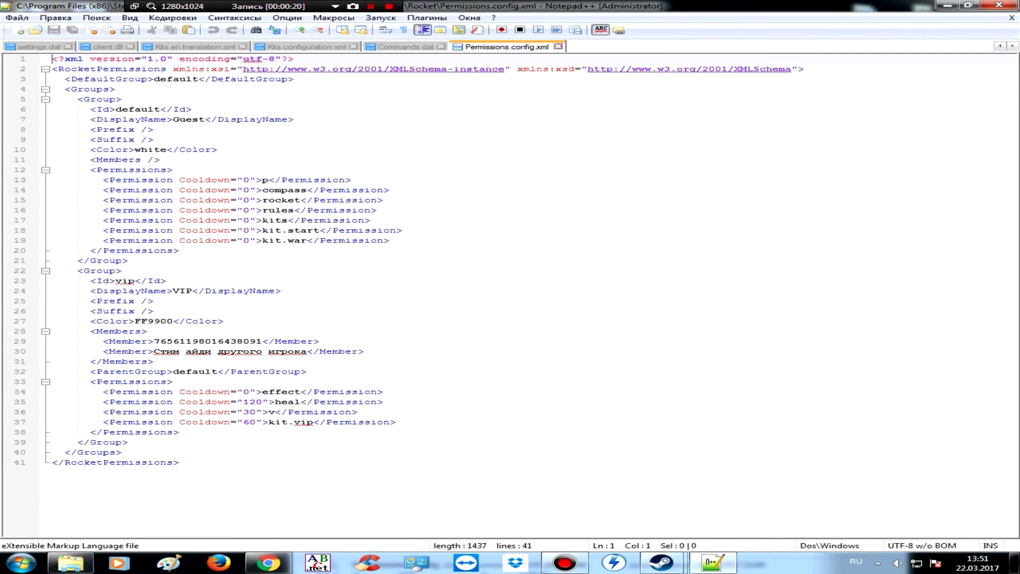
left_click(260, 341)
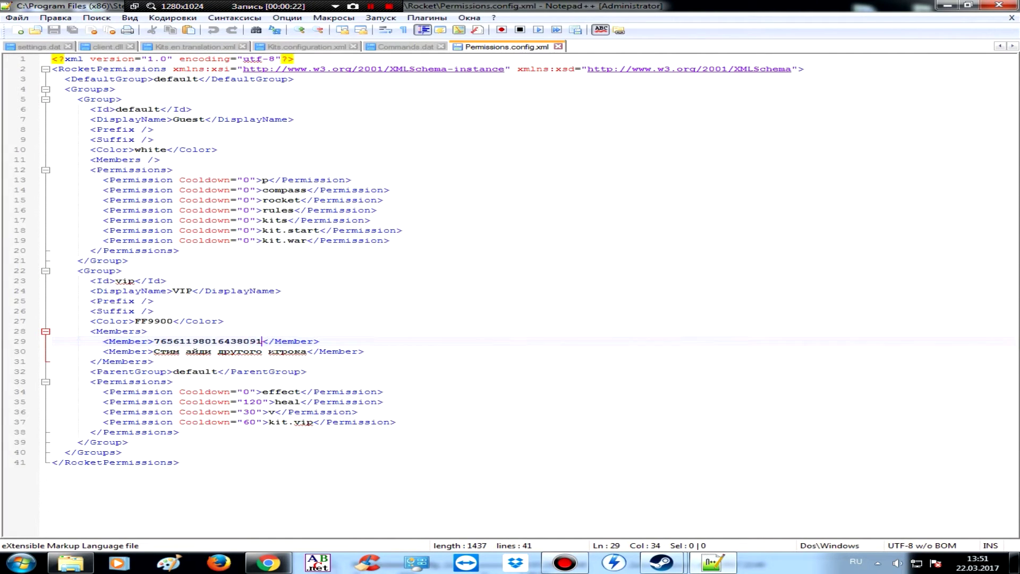
left_click(292, 352)
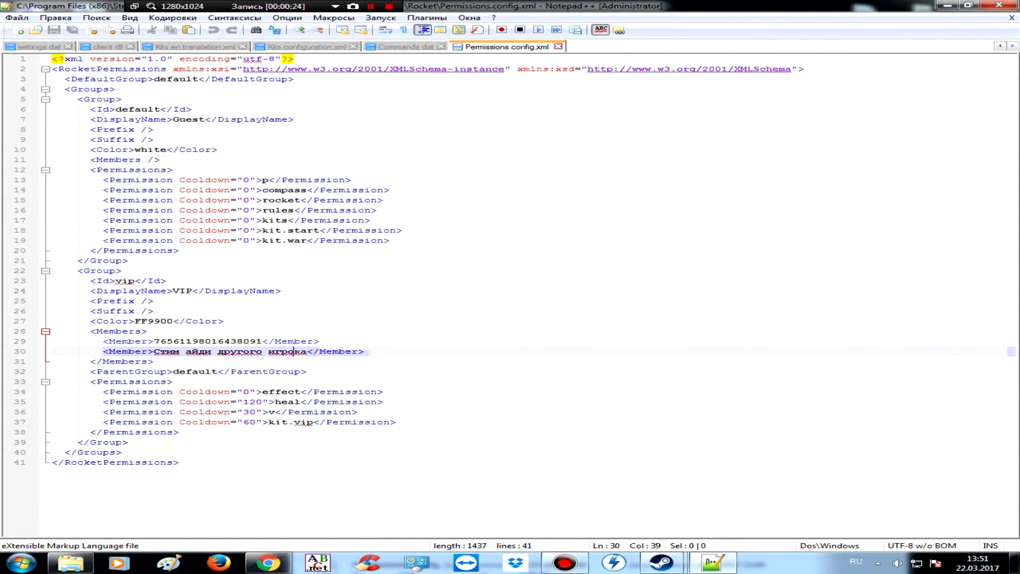
left_click_drag(79, 281, 391, 422)
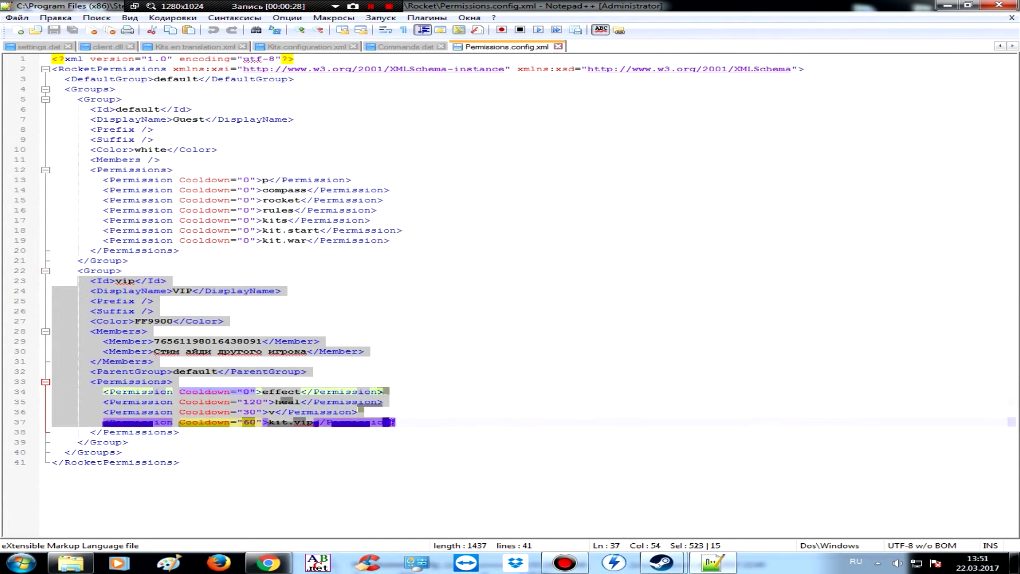
left_click(396, 422)
left_click(298, 231)
Duplicate the kit.war permission line directly below itself in the default group.
left_click_drag(420, 240, 110, 240)
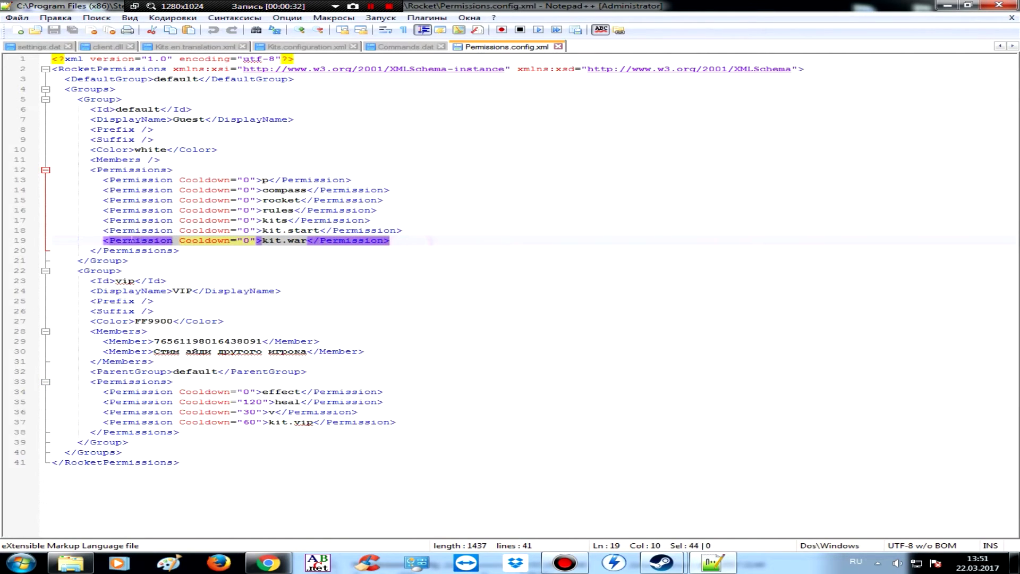
key("shift+Left")
key("ctrl+c")
key("End")
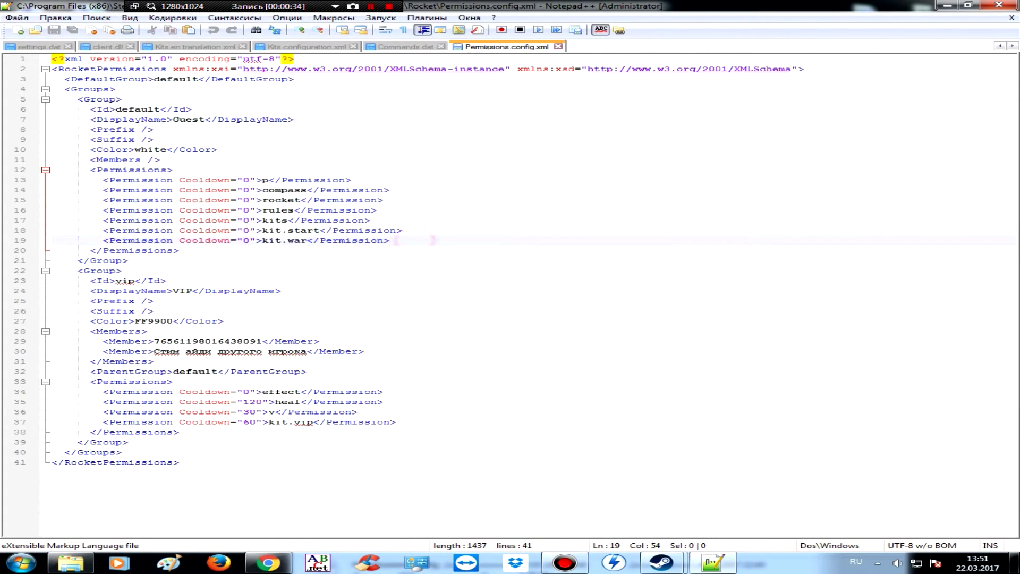
key("Return")
key("ctrl+v")
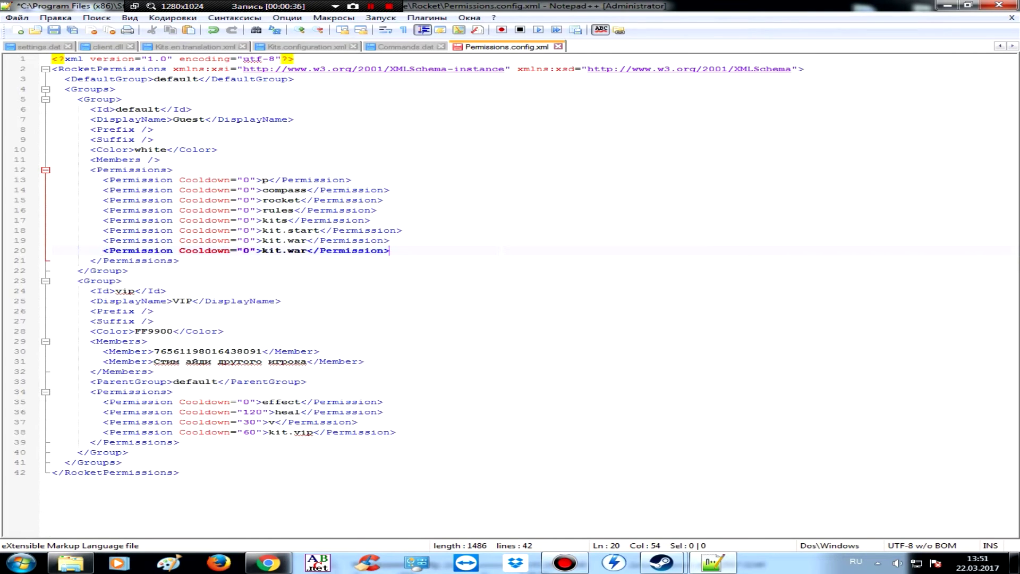
key("Left")
left_click(306, 250)
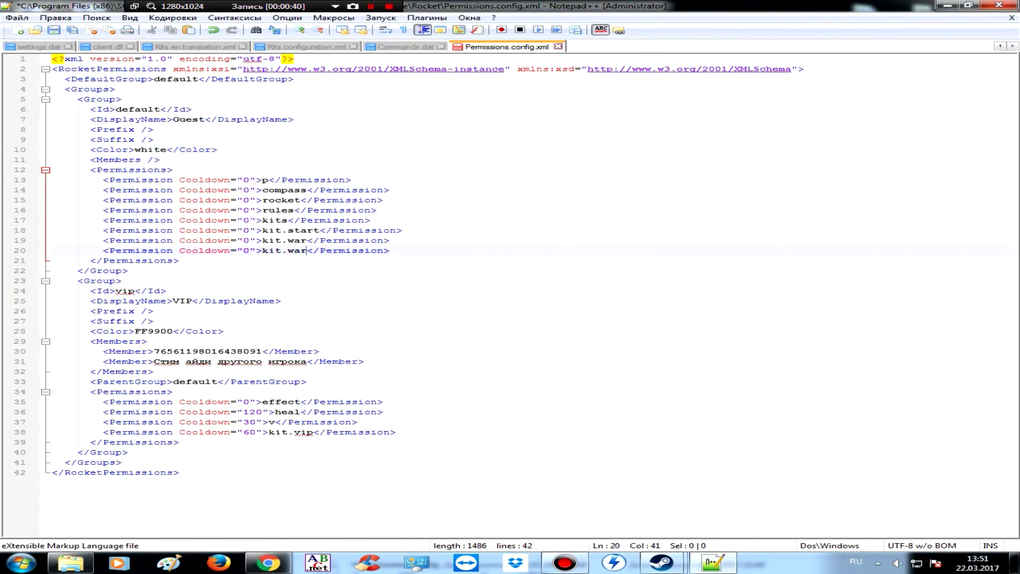
Set the cooldown of the default group's p, compass, rocket and rules permissions to 5.
left_click(245, 211)
key("BackSpace")
type("5")
left_click(252, 180)
left_click(245, 190)
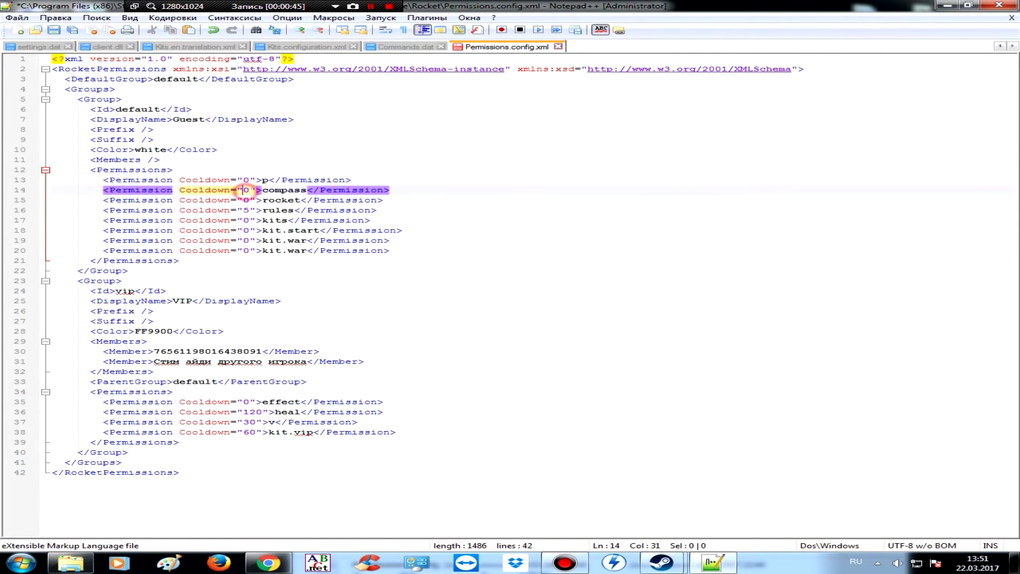
key("BackSpace")
type("5")
key("Down")
key("BackSpace")
type("5")
key("Up")
key("Up")
key("BackSpace")
type("5")
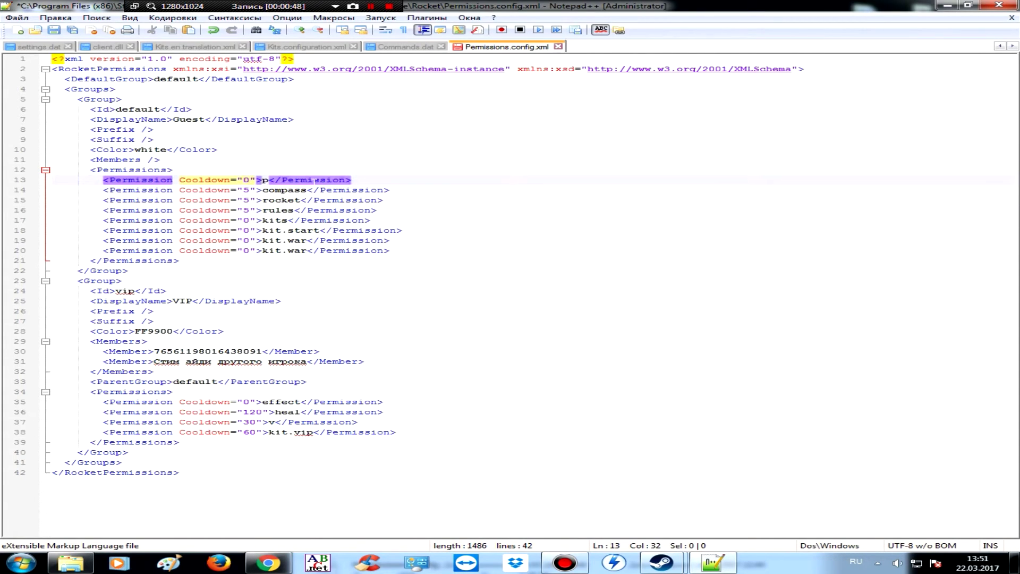
Change the first kit.war permission in the default group to kit.sniper.
left_click(300, 240)
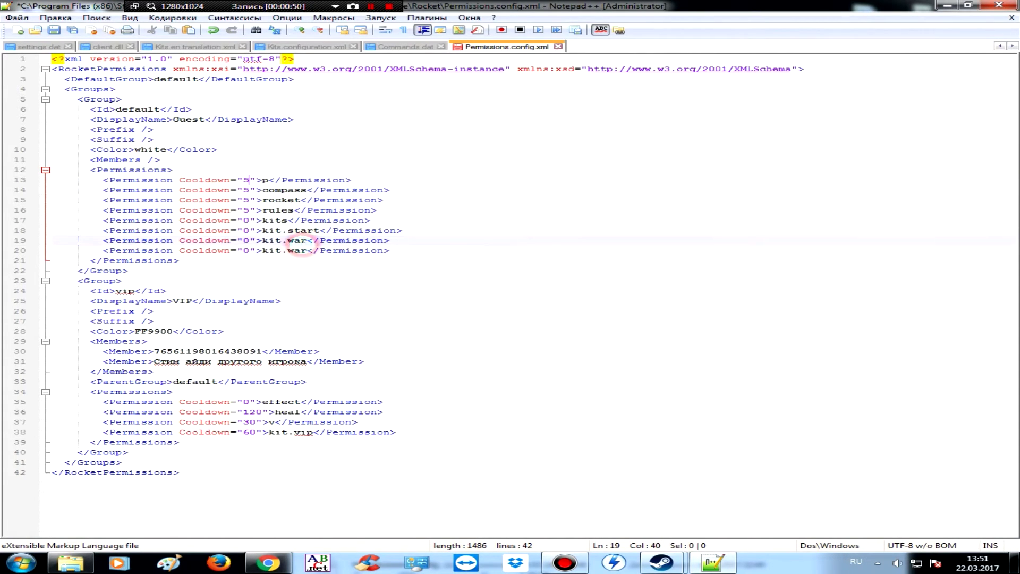
key("BackSpace")
key("BackSpace")
key("BackSpace")
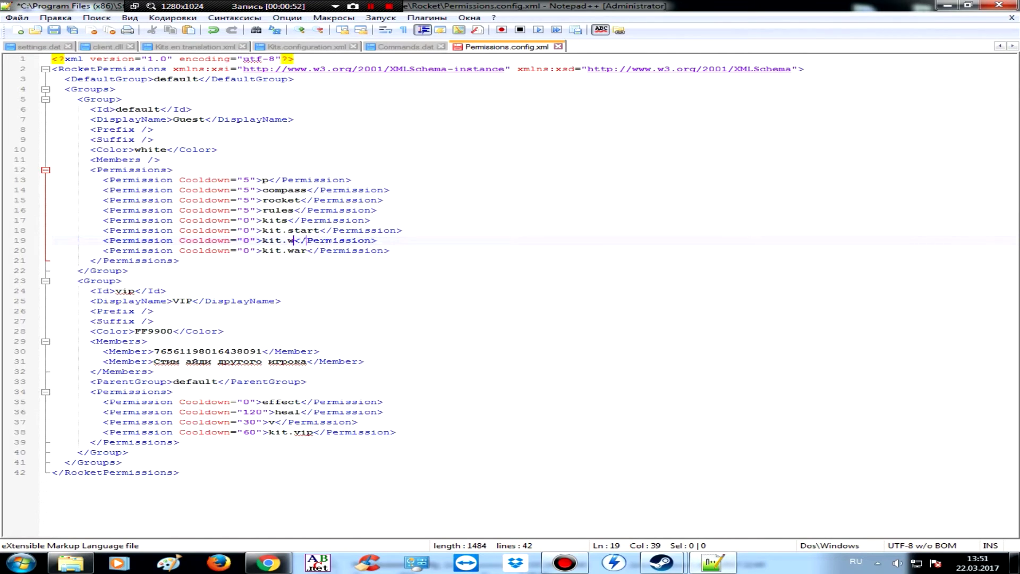
key("alt+shift")
type("sniper")
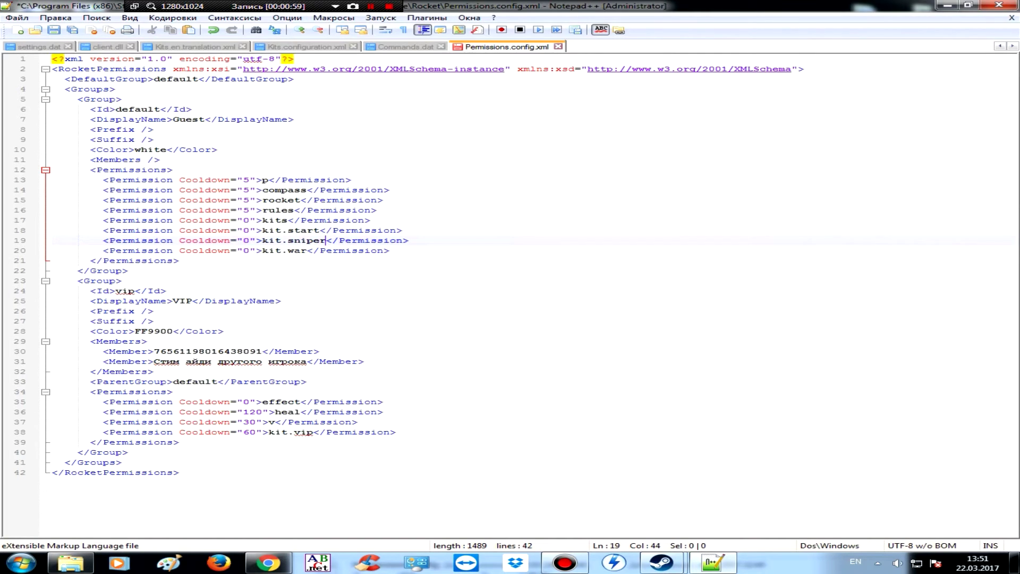
Change the remaining kit.war permission in the default group to kit.diversion.
left_click(307, 250)
key("BackSpace")
key("BackSpace")
key("BackSpace")
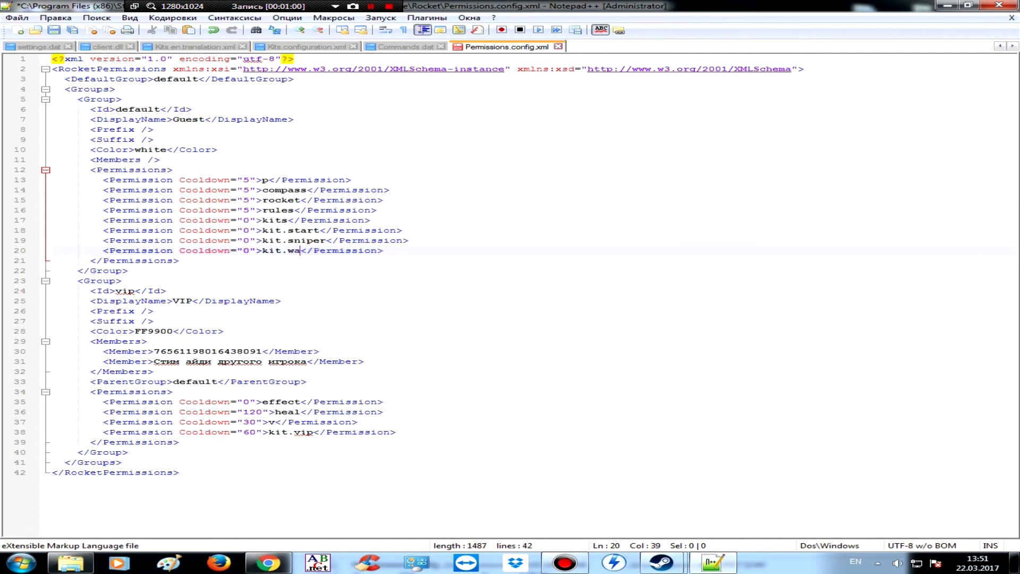
type("diversion")
Copy the kit.diversion permission line and paste six copies of it below in the default group.
left_click_drag(453, 250, 102, 250)
key("ctrl+c")
left_click(485, 250)
key("Return")
key("ctrl+v")
key("Return")
key("ctrl+v")
key("Return")
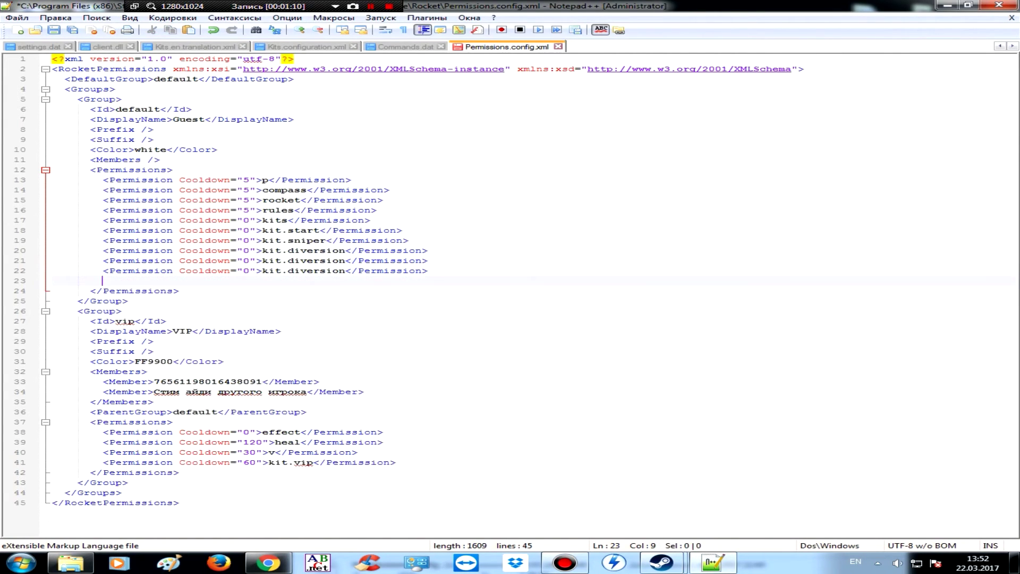
key("ctrl+v")
key("Return")
key("ctrl+v")
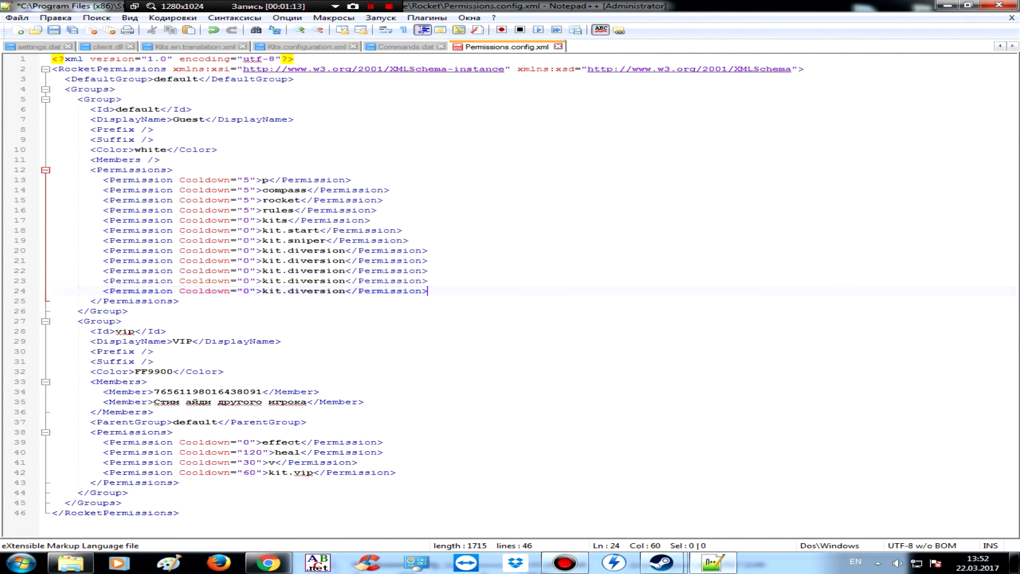
key("Return")
key("ctrl+v")
key("Return")
key("ctrl+v")
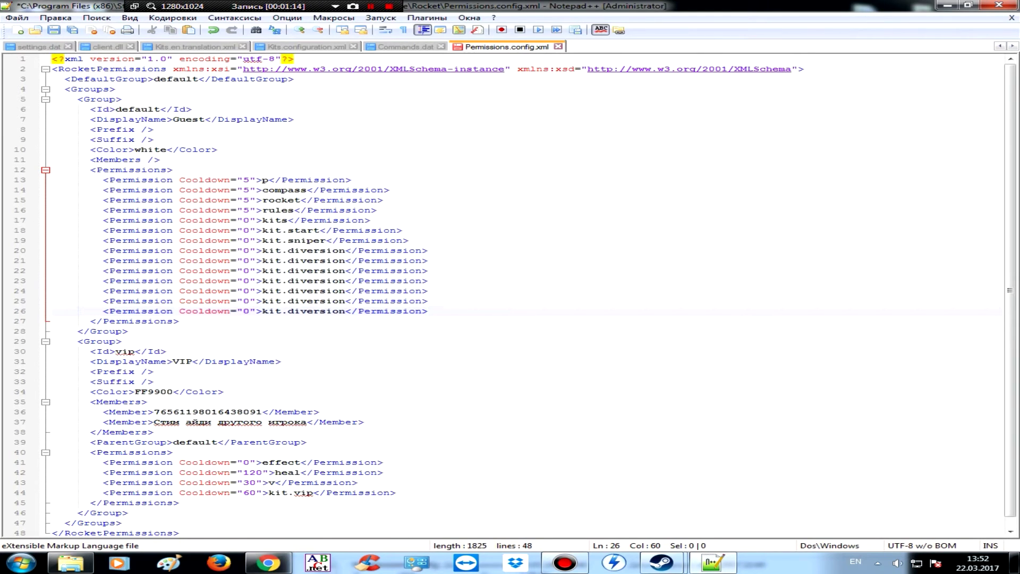
Change the first copied kit.diversion permission, on line 21, to kit.spec.
left_click(314, 262)
left_click(339, 262)
left_click(346, 262)
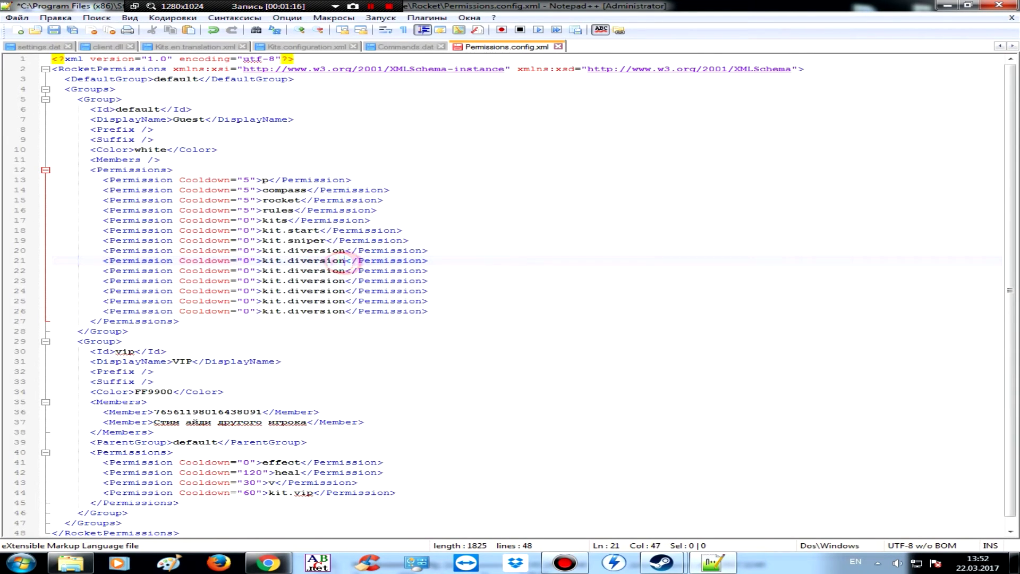
key("BackSpace")
key("BackSpace")
key("BackSpace")
key("BackSpace")
key("BackSpace")
key("BackSpace")
key("BackSpace")
key("BackSpace")
key("BackSpace")
type("p")
key("BackSpace")
type("spe")
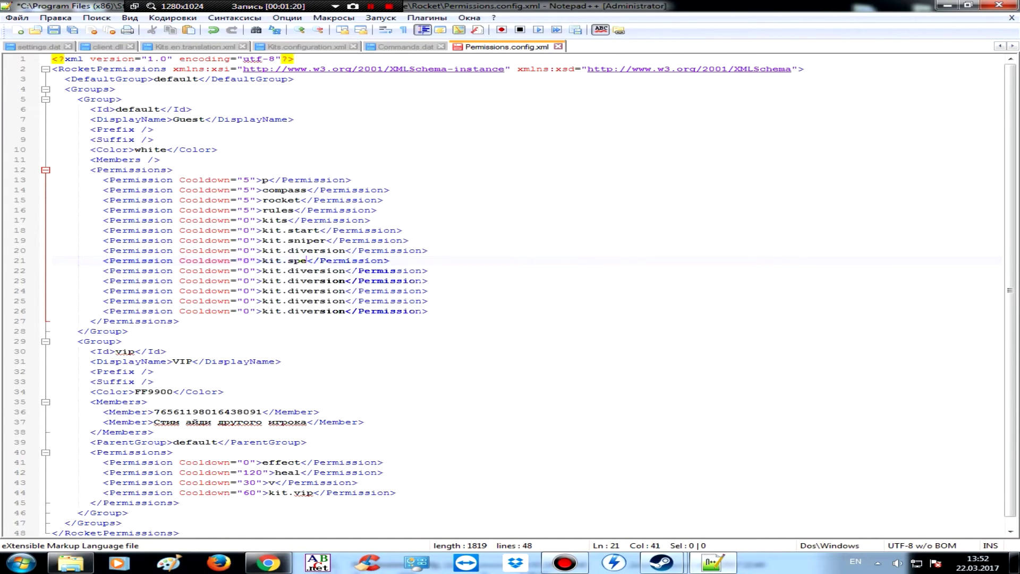
type("c")
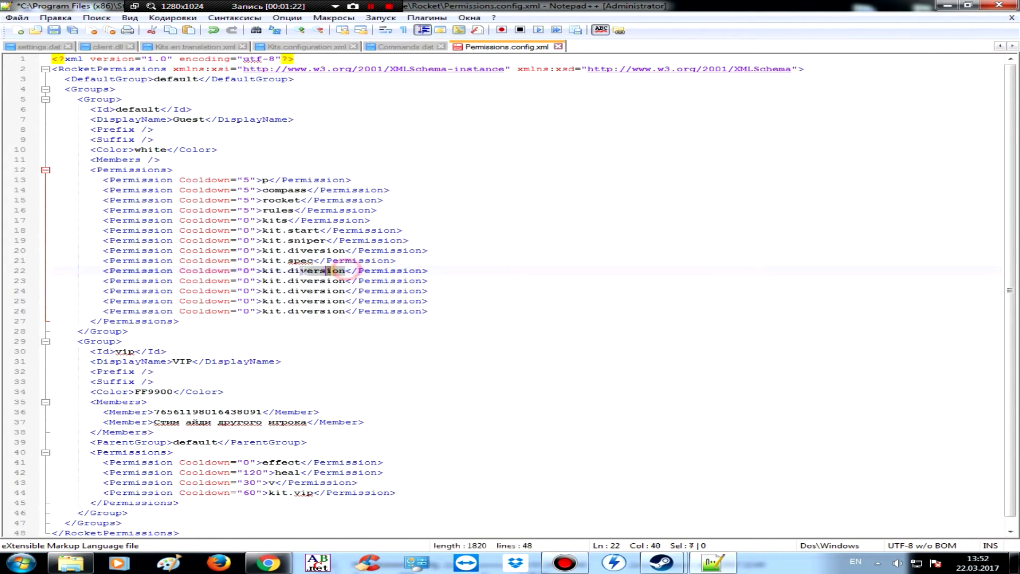
Change the kit.diversion permission on line 22 to kit.berserk.
double_click(328, 270)
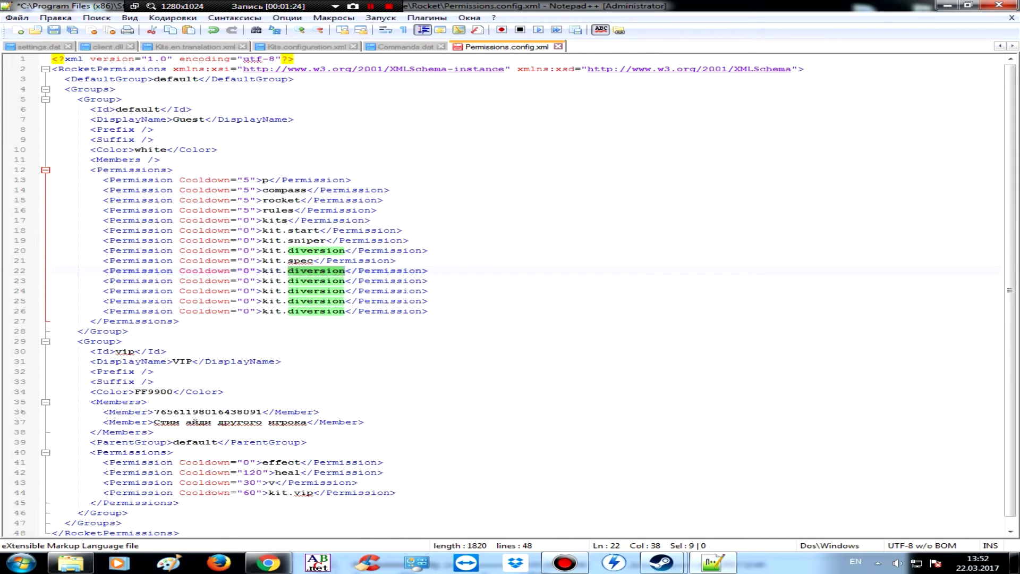
key("Delete")
type("bersekr")
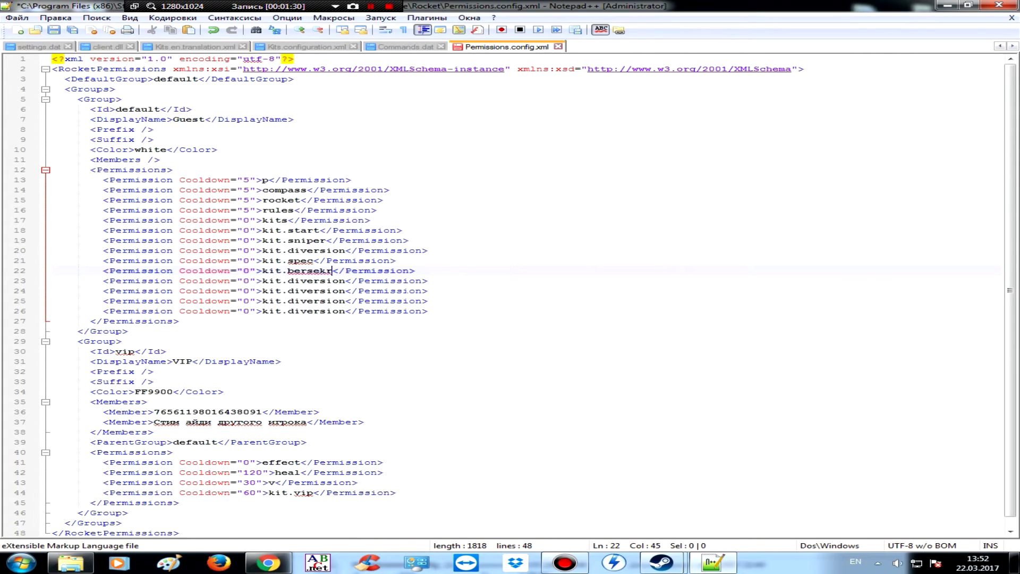
key("BackSpace")
key("BackSpace")
type("erk")
Change the kit.diversion permission on line 23 to kit.killer.
left_click(345, 280)
key("BackSpace")
key("BackSpace")
key("BackSpace")
key("BackSpace")
key("BackSpace")
key("BackSpace")
key("BackSpace")
key("BackSpace")
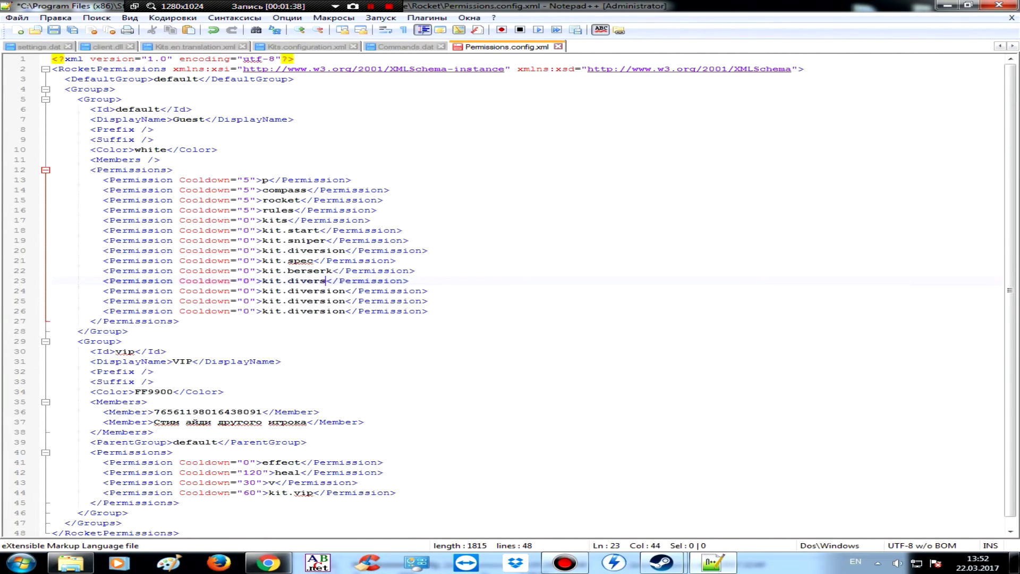
key("BackSpace")
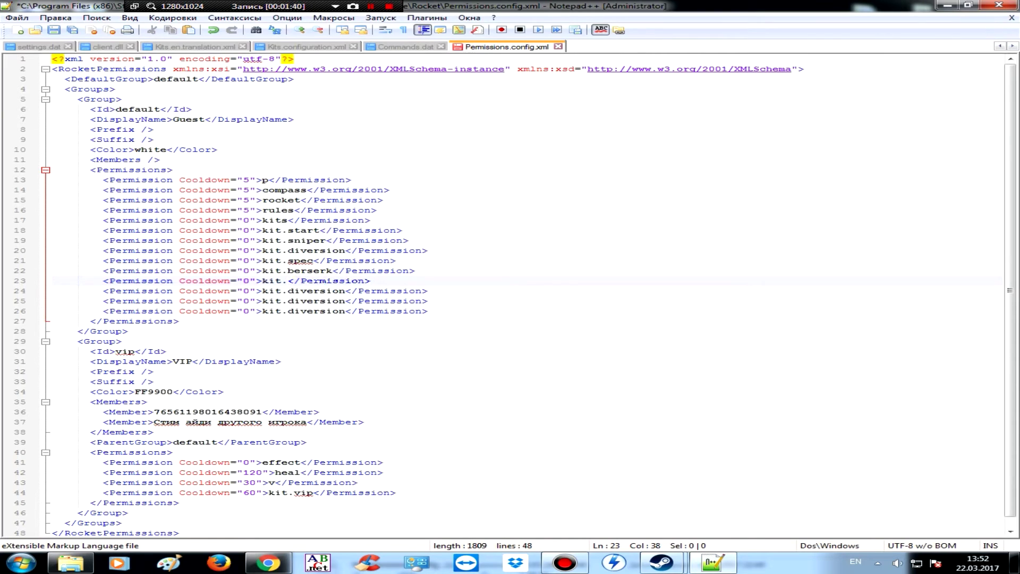
type("killer")
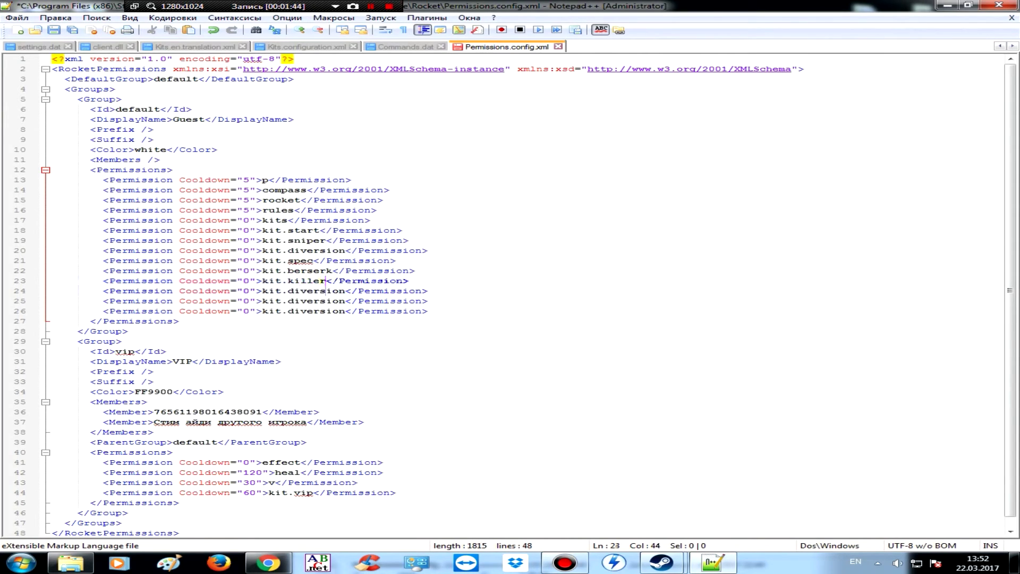
Change the copied kit.diversion permission on line 24 to kit.kamikadze.
key("BackSpace")
key("BackSpace")
key("BackSpace")
key("BackSpace")
key("BackSpace")
key("BackSpace")
key("BackSpace")
key("BackSpace")
key("BackSpace")
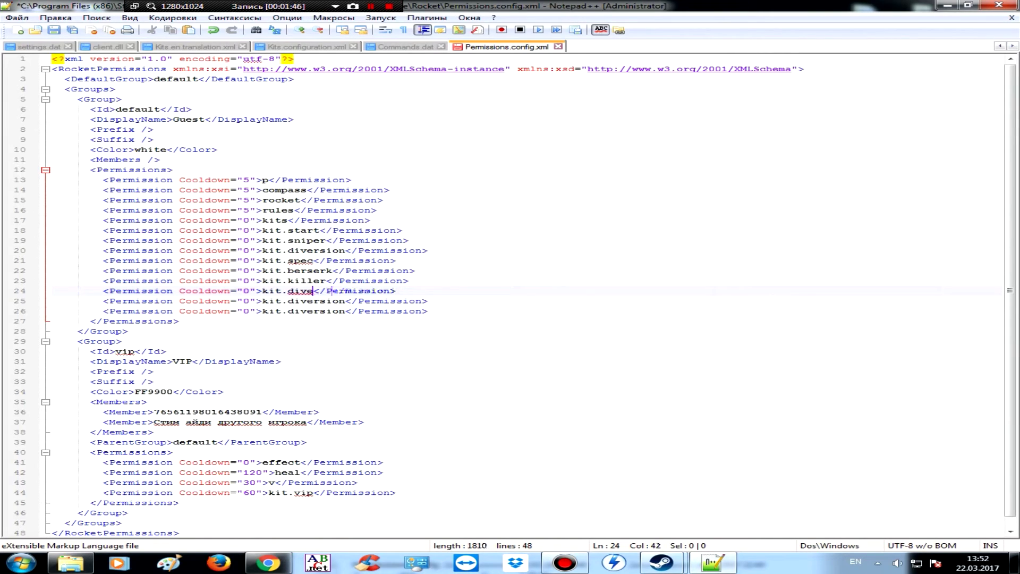
type("kamikadze")
Change the kit.diversion permission on line 25 to kit.kulibin.
key("Down")
key("BackSpace")
key("BackSpace")
key("BackSpace")
key("BackSpace")
key("BackSpace")
key("BackSpace")
key("BackSpace")
key("BackSpace")
key("BackSpace")
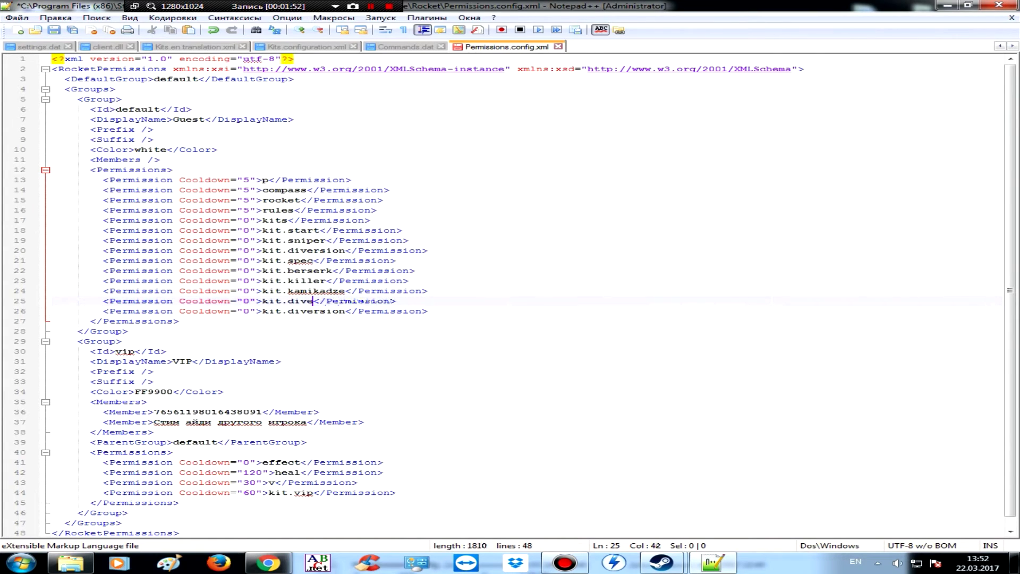
type("kulu")
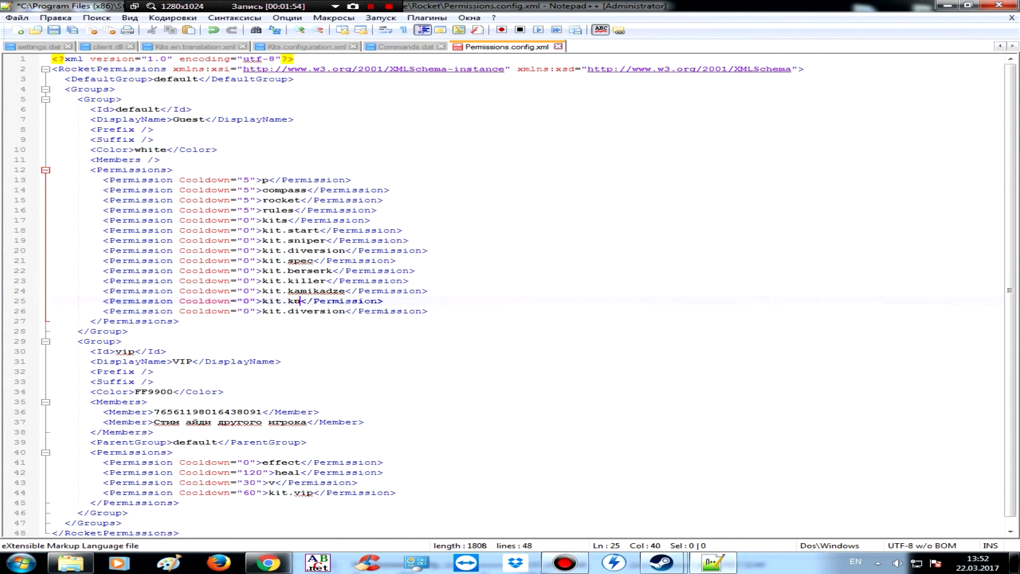
type("bin")
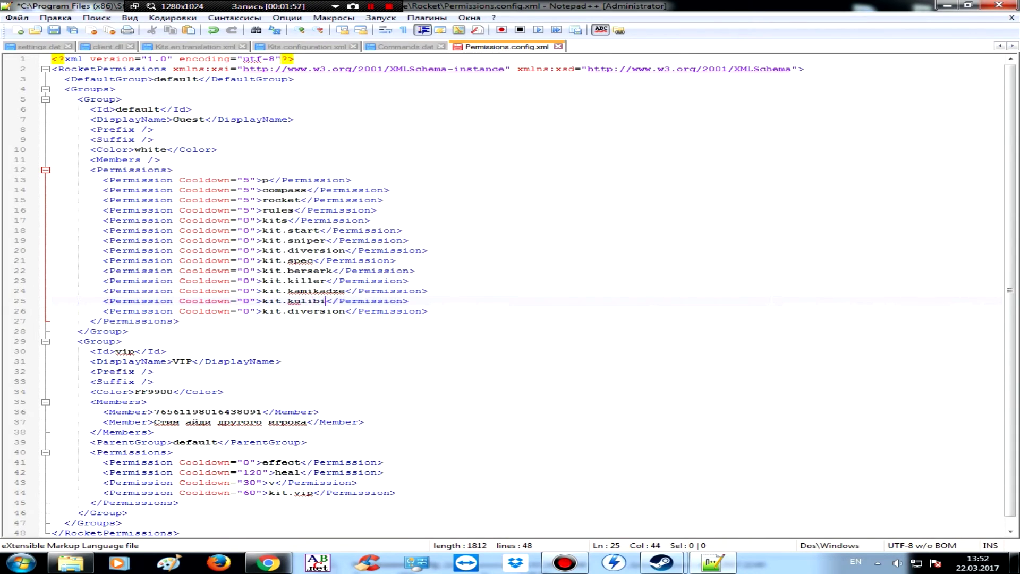
Change the last copied kit.diversion permission, on line 26, to kit.Melee.
key("Down")
key("Right")
key("Right")
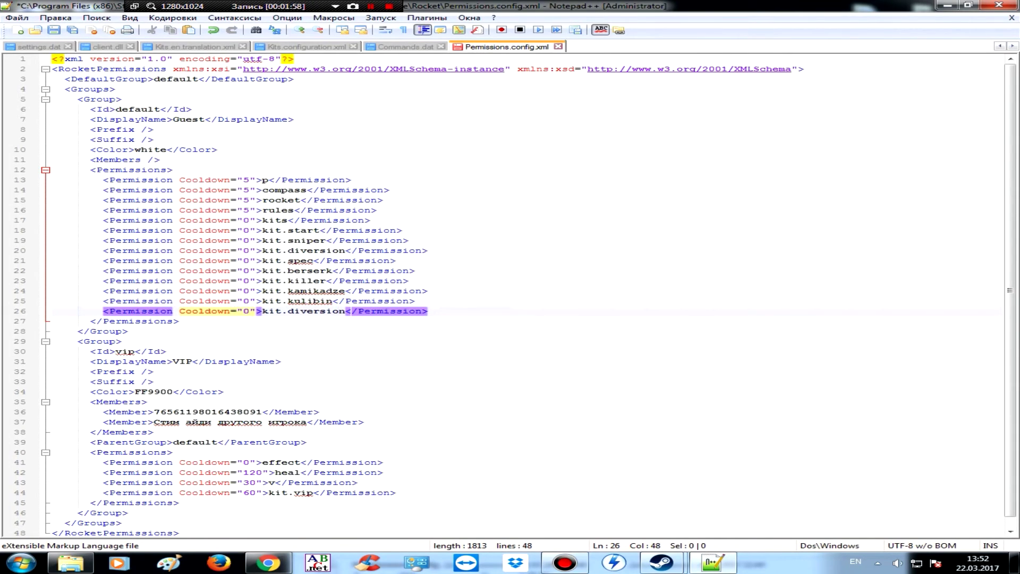
key("Left")
key("BackSpace")
key("BackSpace")
key("BackSpace")
key("BackSpace")
key("BackSpace")
key("BackSpace")
key("BackSpace")
key("BackSpace")
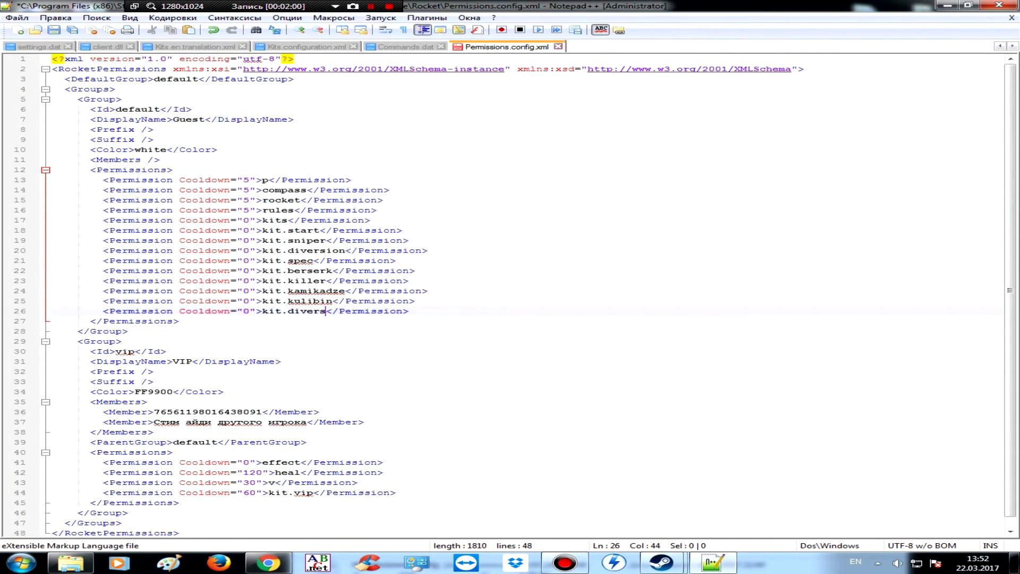
key("BackSpace")
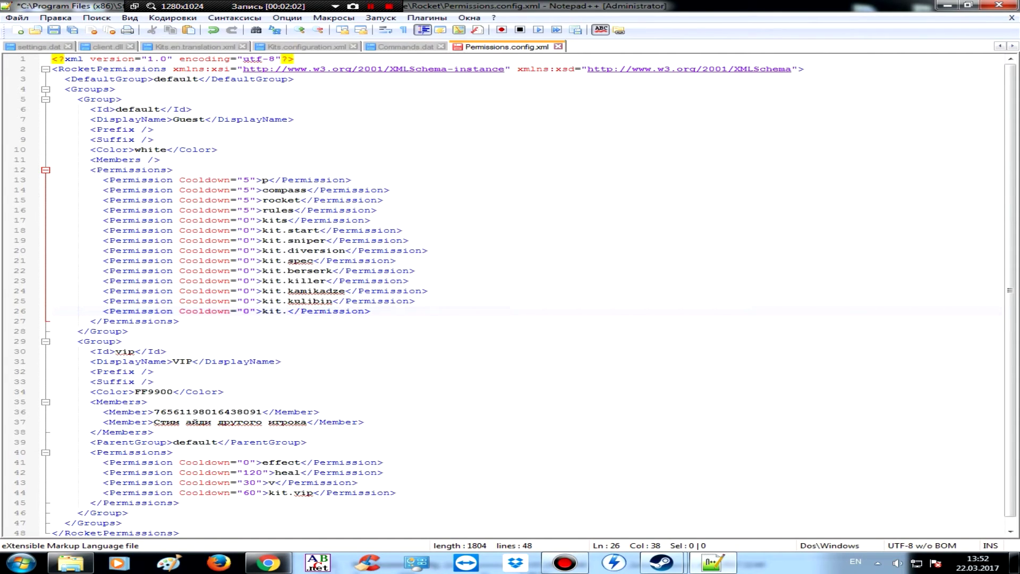
type("Melee")
Move the kit.diversion permission line from the default group to the end of the vip group's permissions, below kit.vip.
left_click_drag(429, 250, 102, 250)
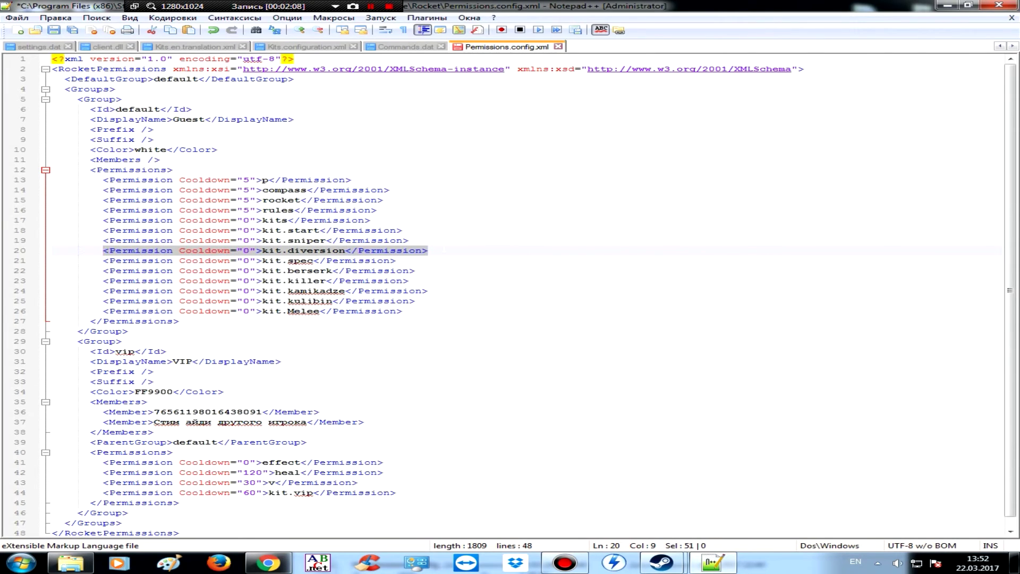
key("Delete")
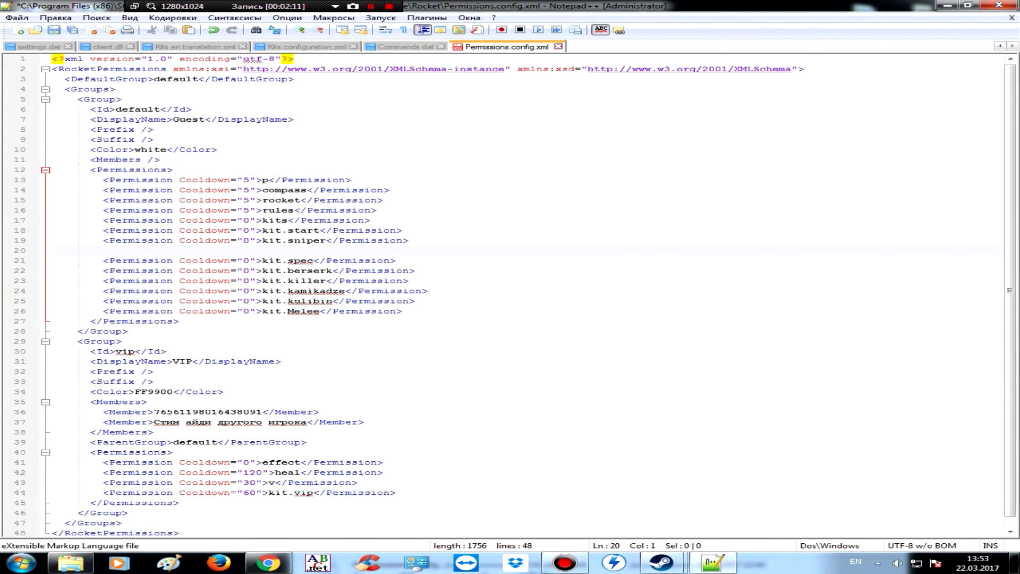
key("BackSpace")
left_click(417, 483)
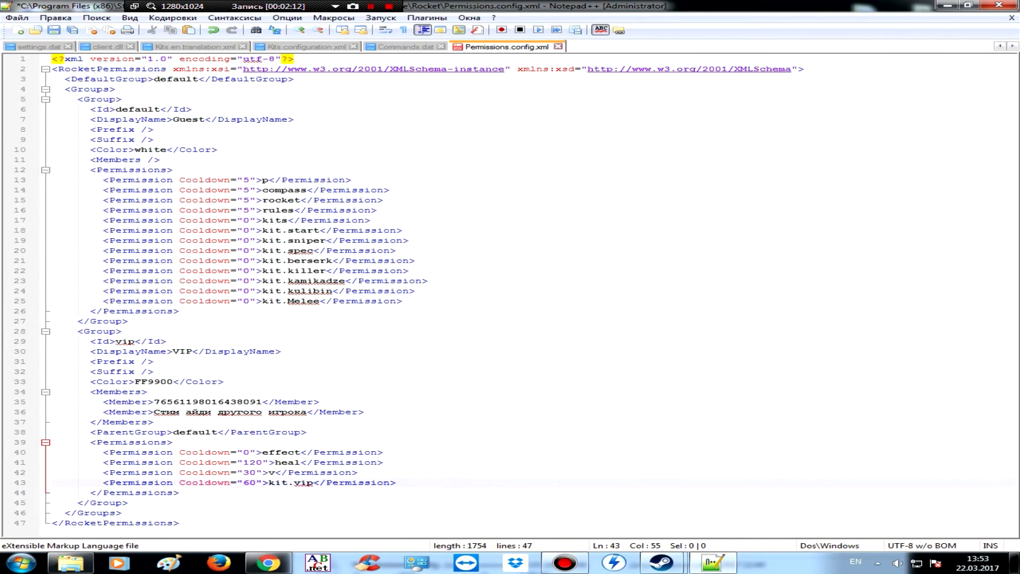
key("Return")
key("ctrl+v")
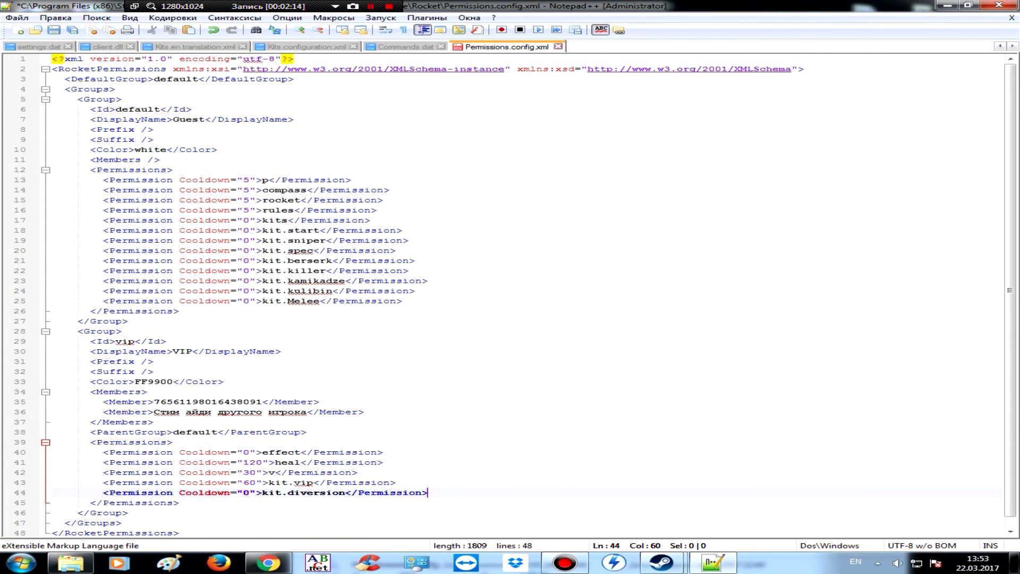
left_click(249, 492)
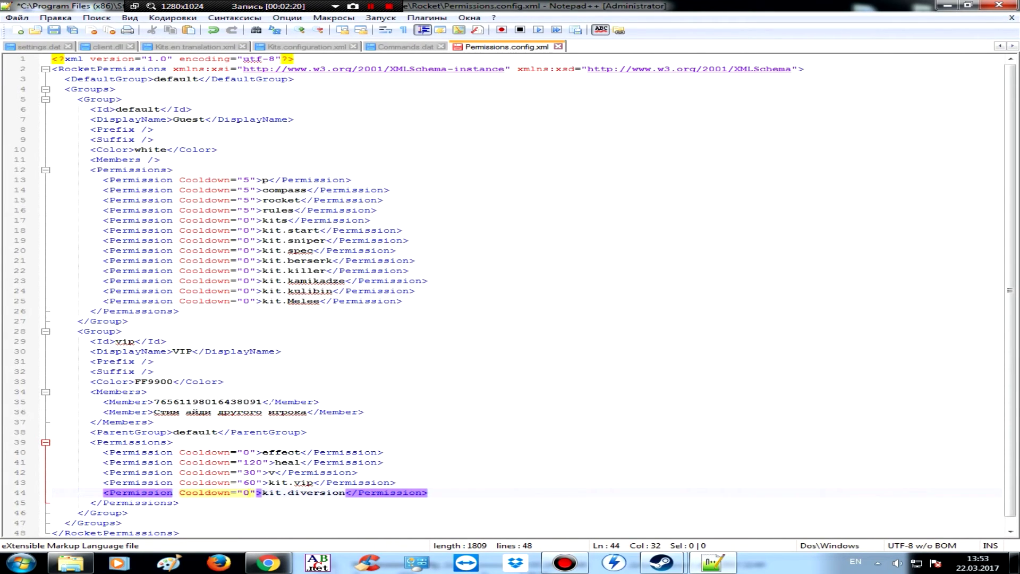
left_click(268, 412)
left_click_drag(306, 412, 159, 412)
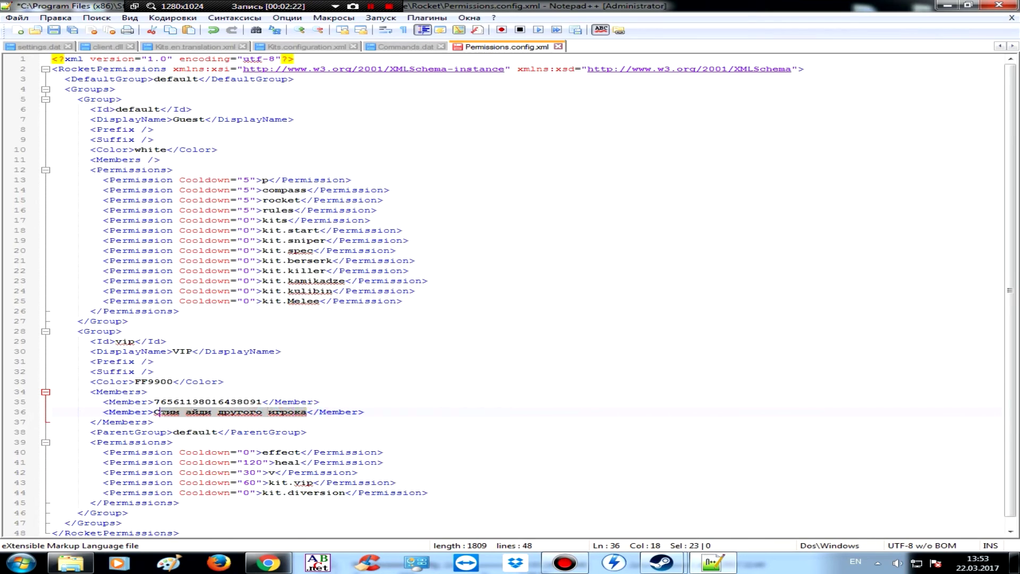
scroll(272, 416, "down", 1)
left_click(403, 377)
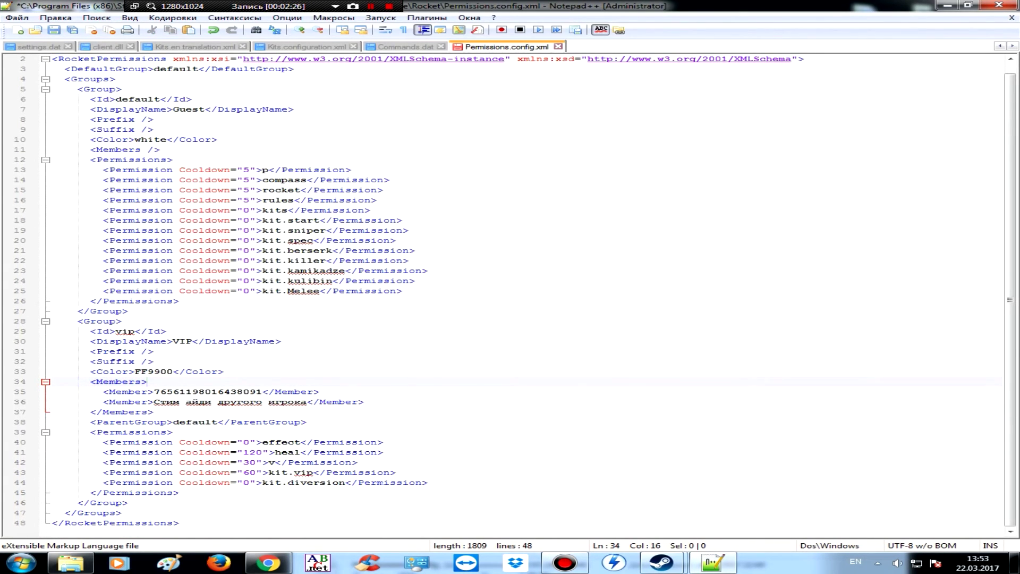
scroll(510, 294, "up", 1)
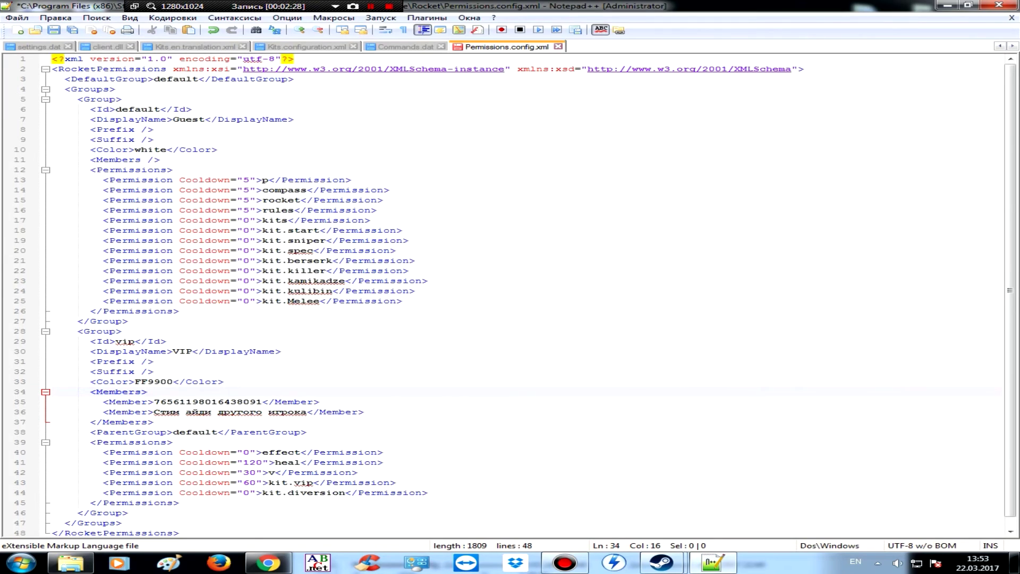
Save Permissions.config.xml and start the server with the ShockWorld shortcut in the Unturned folder.
left_click(55, 30)
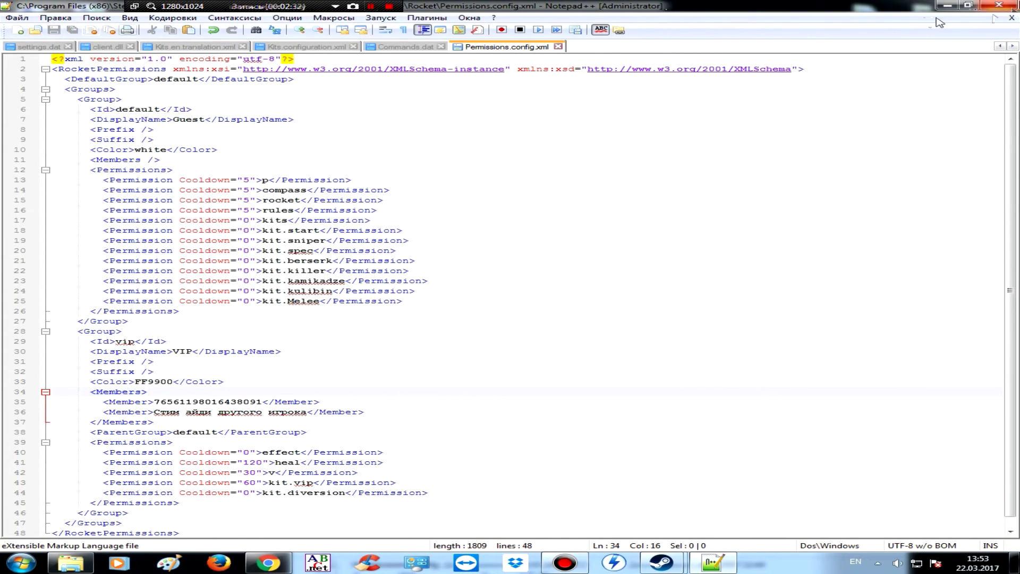
left_click(950, 6)
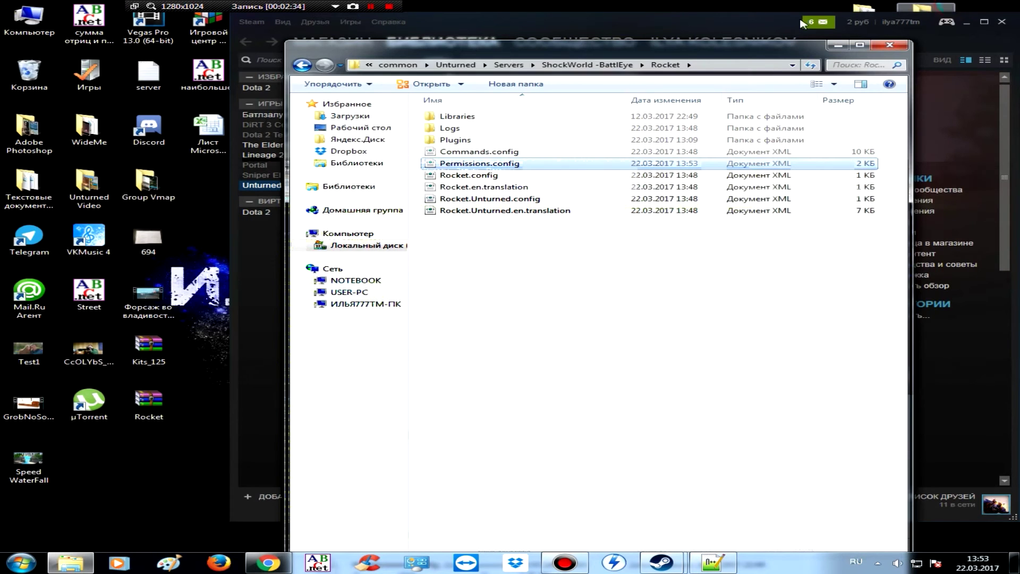
left_click(458, 66)
double_click(488, 467)
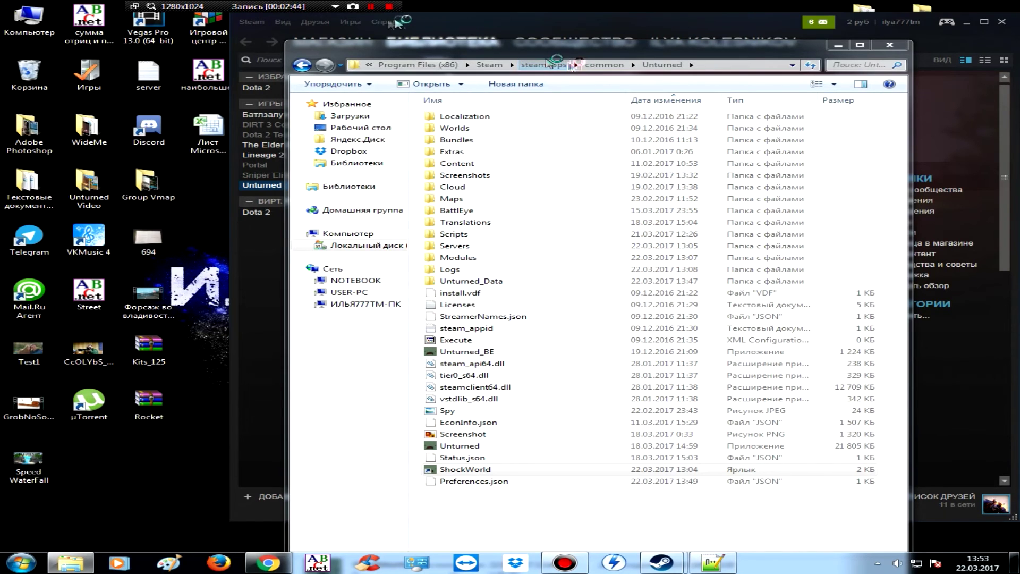
left_click(372, 8)
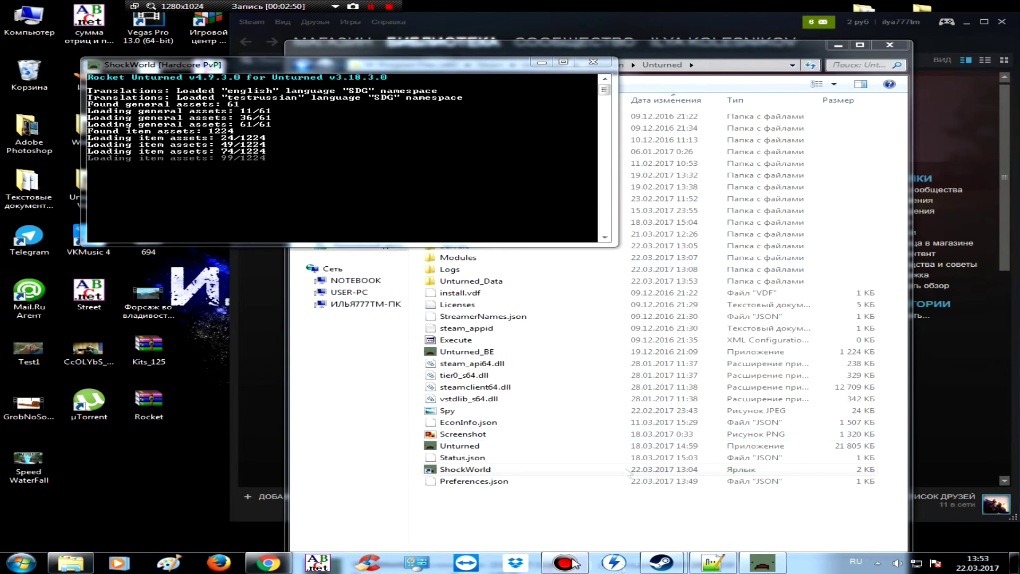
Switch to the Unturned game and list the kits available to the player through the world chat.
right_click(651, 564)
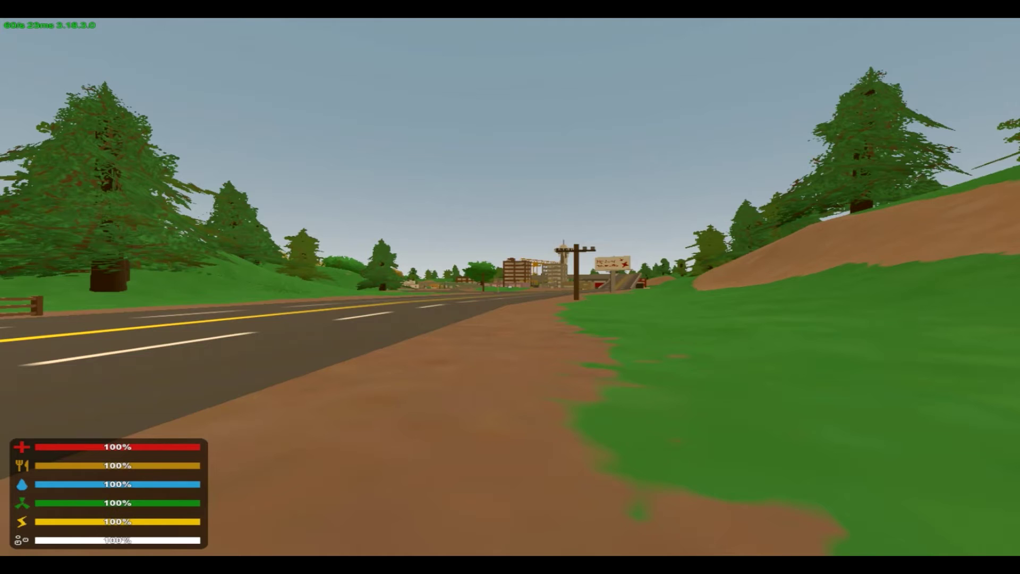
key("j")
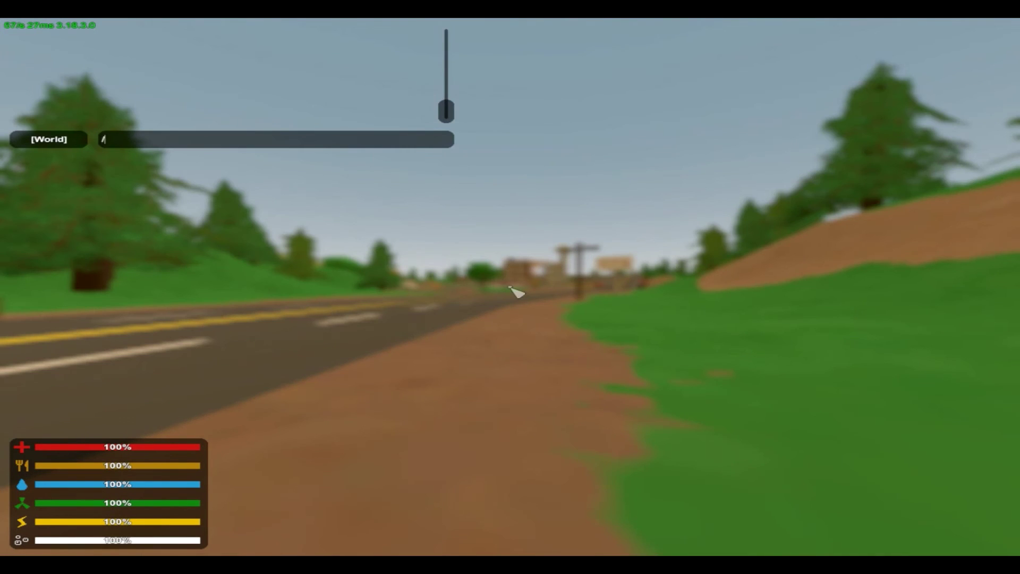
type("/kit")
key("Return")
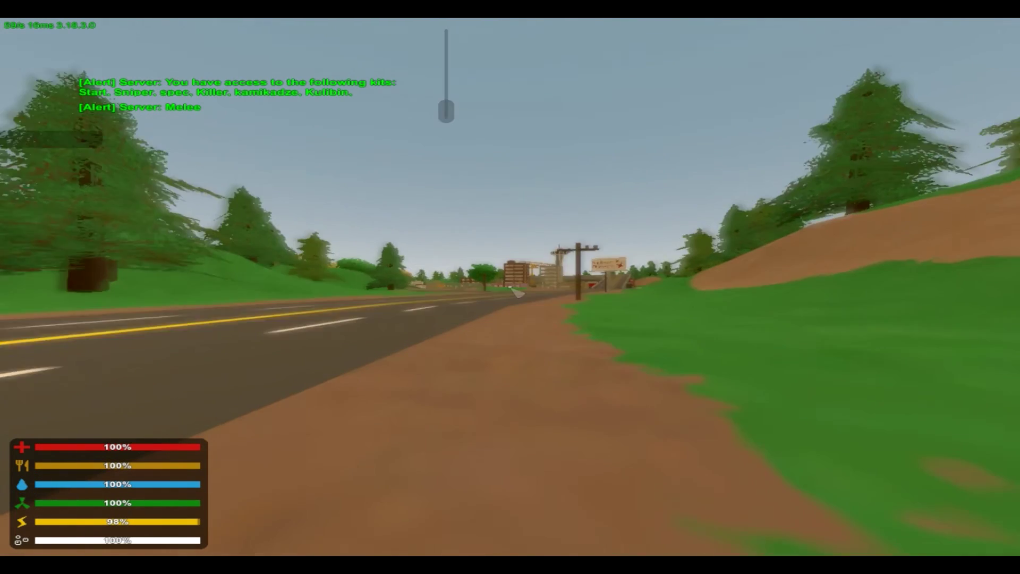
Request the spec kit in the world chat with the command /kit spec.
type("j/kit spec")
key("Return")
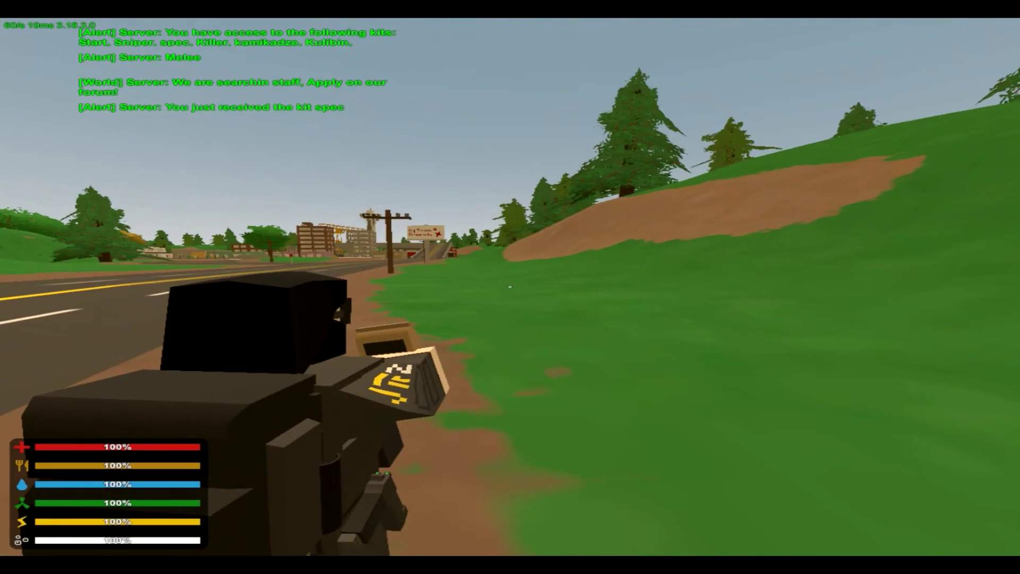
key("h")
key("h")
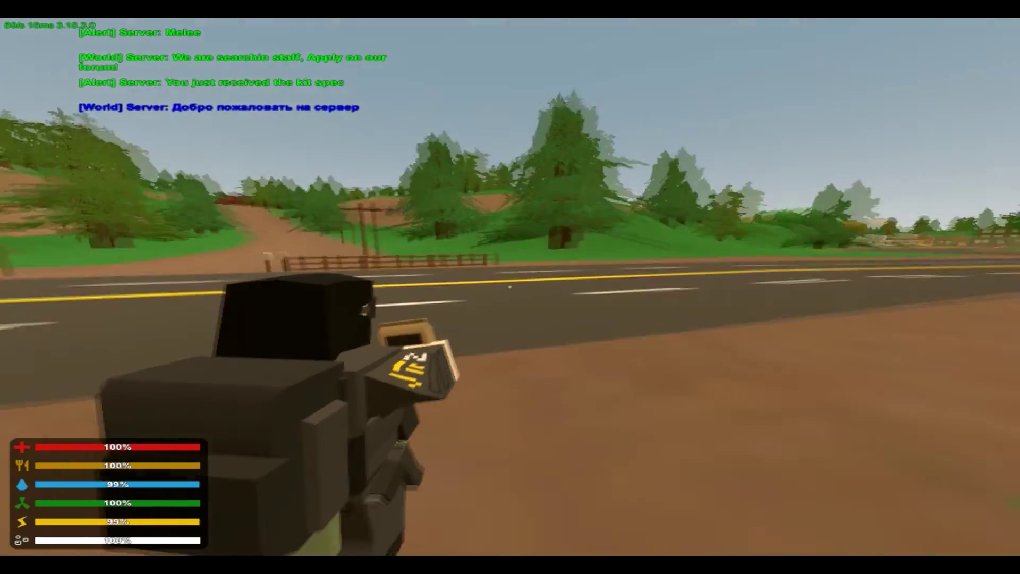
Equip the spec kit's rifle, aim through its scope, switch off the night vision and fire test shots.
key("1")
key("shift+w")
key("h")
right_click(510, 287)
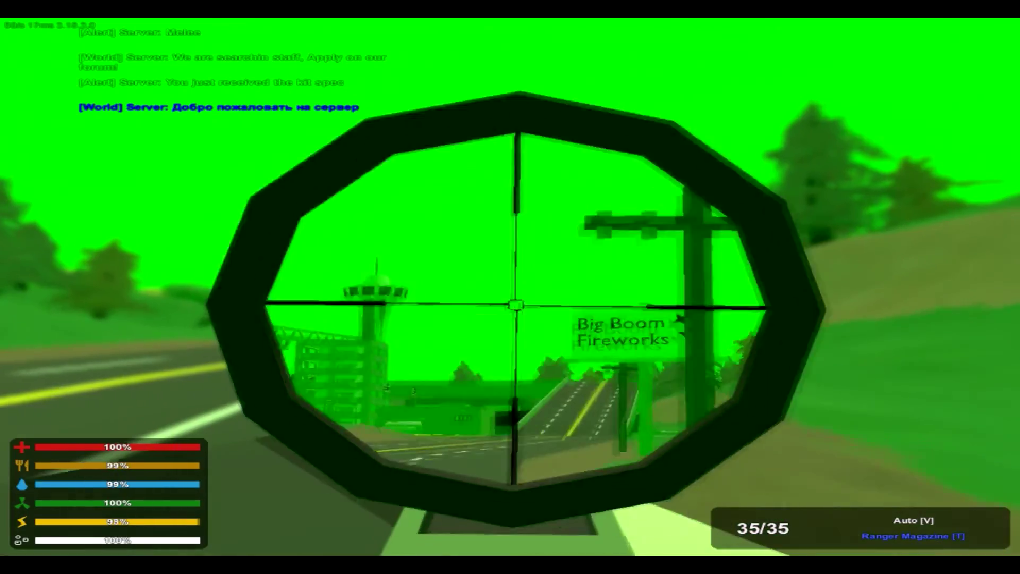
key("n")
right_click(510, 287)
left_click(510, 287)
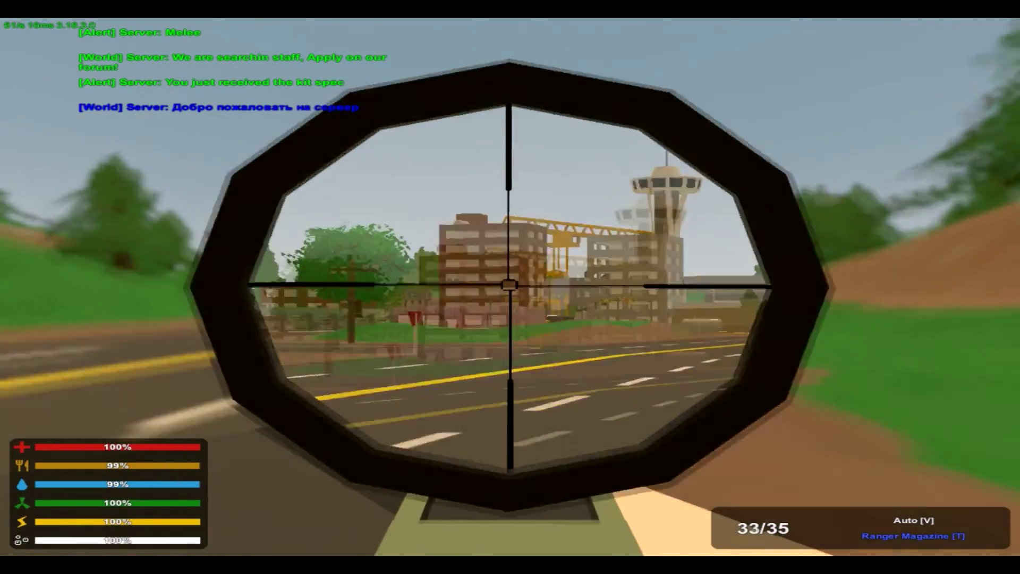
Check the inventory, attach the spare barrel attachment to the rifle and fire it while aiming.
key("g")
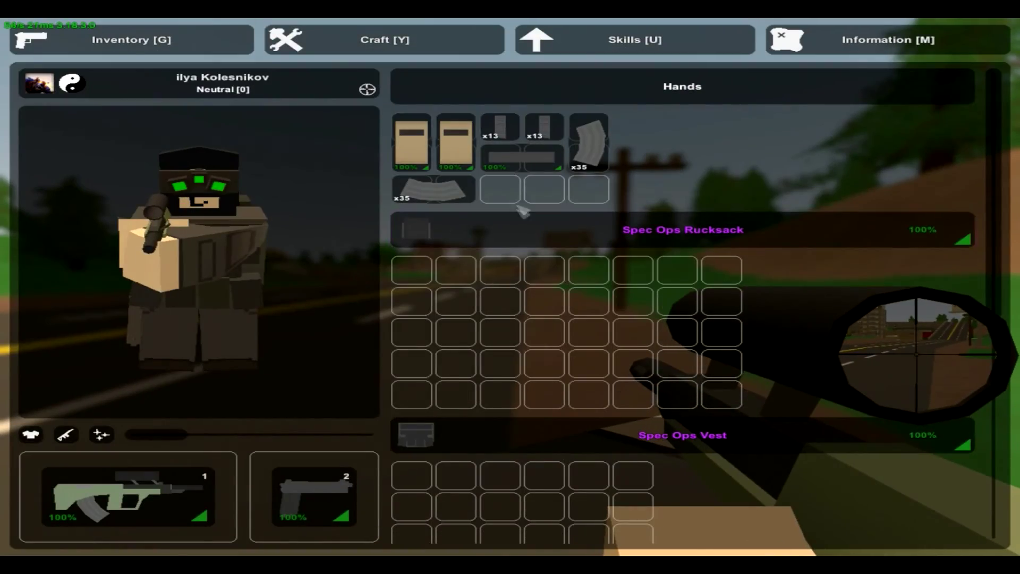
key("g")
key("t")
left_click(91, 84)
key("t")
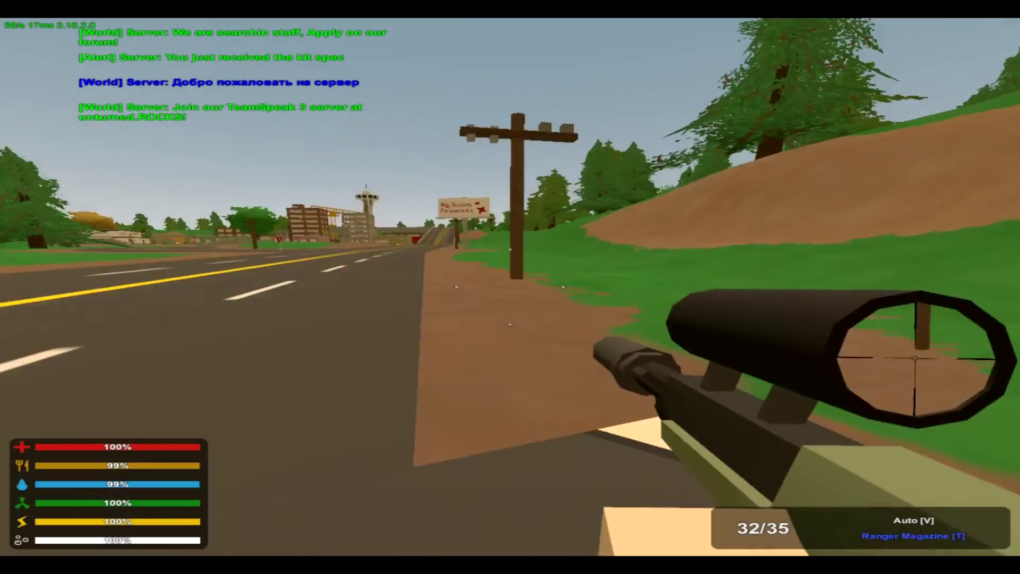
right_click(510, 287)
left_click(510, 287)
left_click(510, 286)
left_click(510, 287)
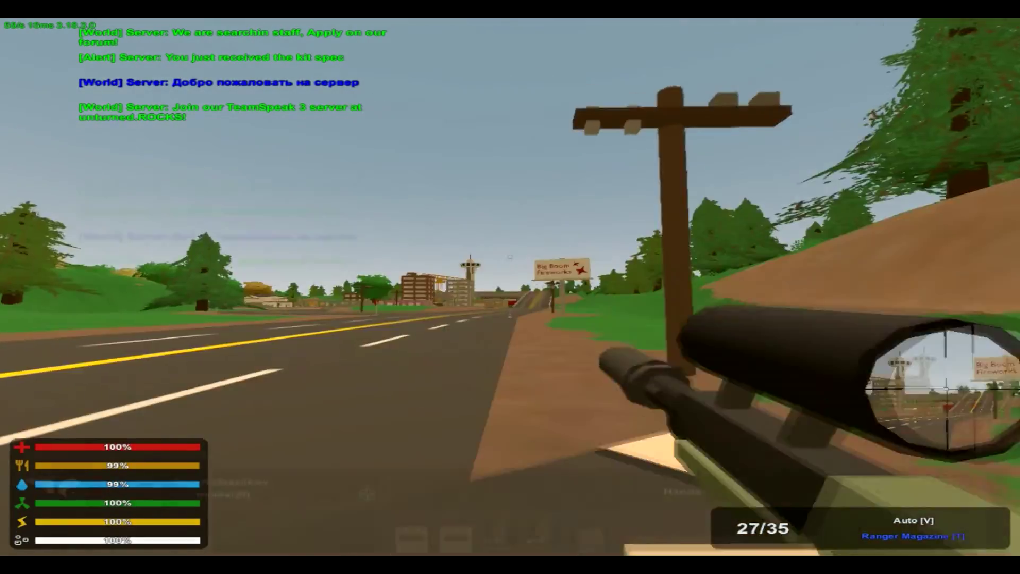
Check the inventory again, switch to the kit's pistol and fire test shots.
key("g")
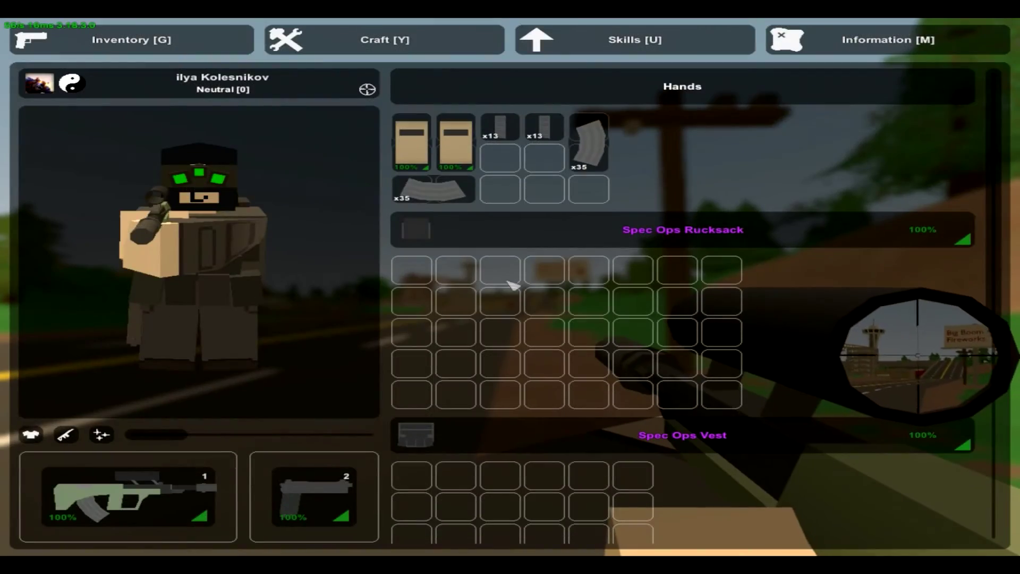
key("2")
key("g")
left_click(510, 287)
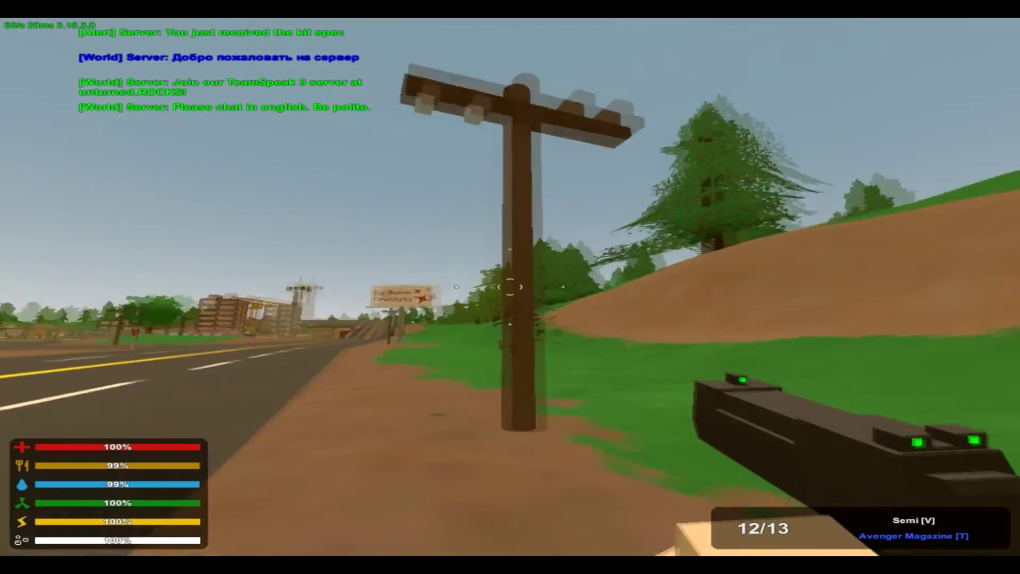
left_click(510, 287)
Kill the character from the paused game and respawn it without the spec kit's gear.
key("Escape")
left_click(499, 361)
left_click(450, 359)
left_click(462, 361)
left_click(614, 476)
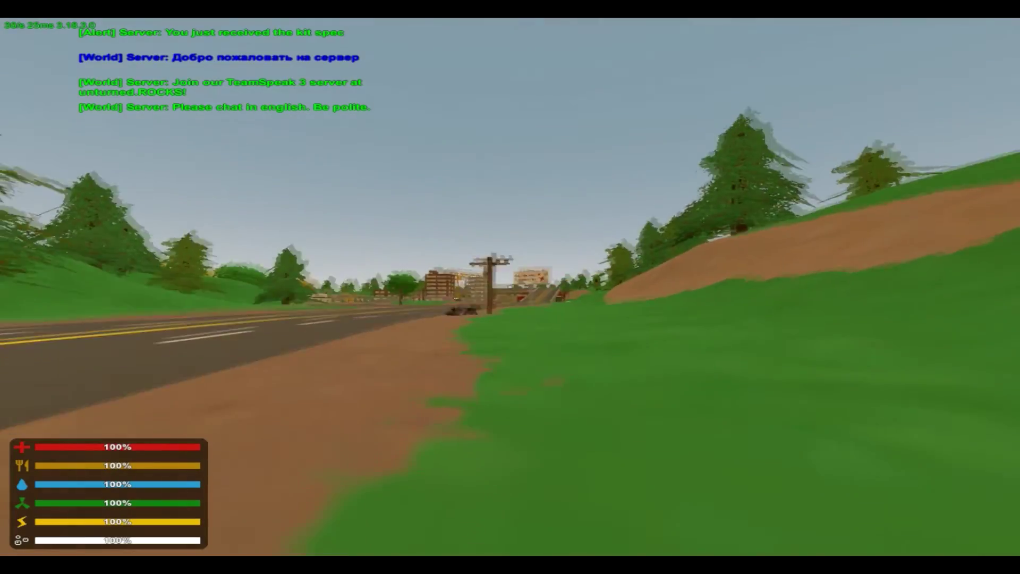
Request the kamikadze kit in the world chat and check the inventory.
type("j/")
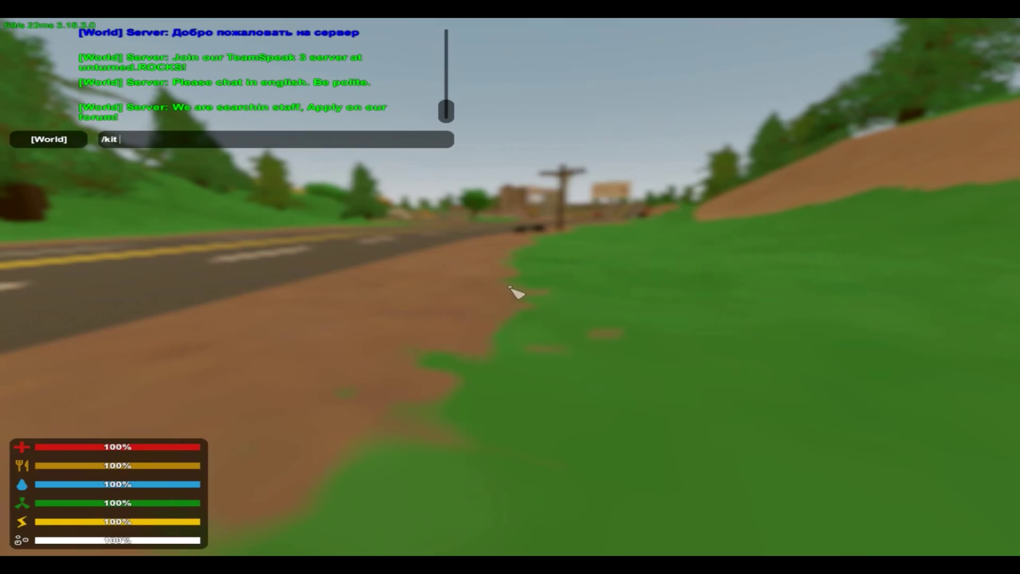
key("Return")
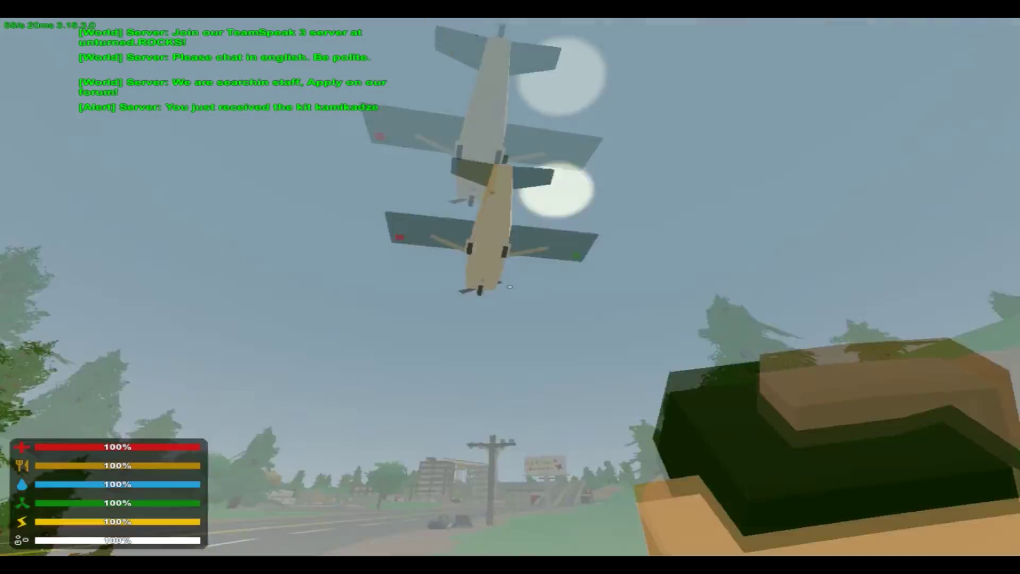
key("g")
key("g")
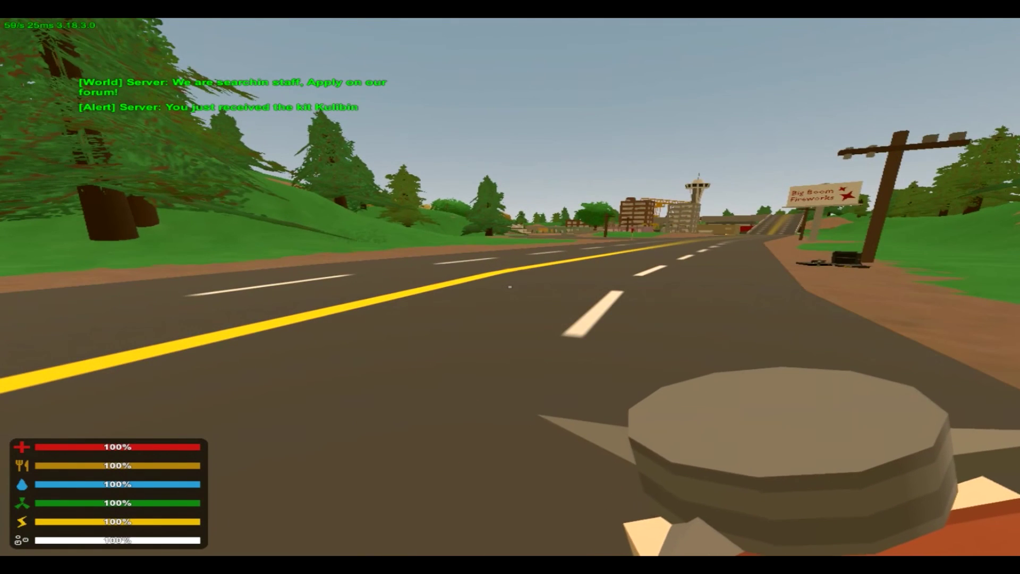
Request the kulibin kit twice more in the world chat to test the command and kit cooldowns.
key("j")
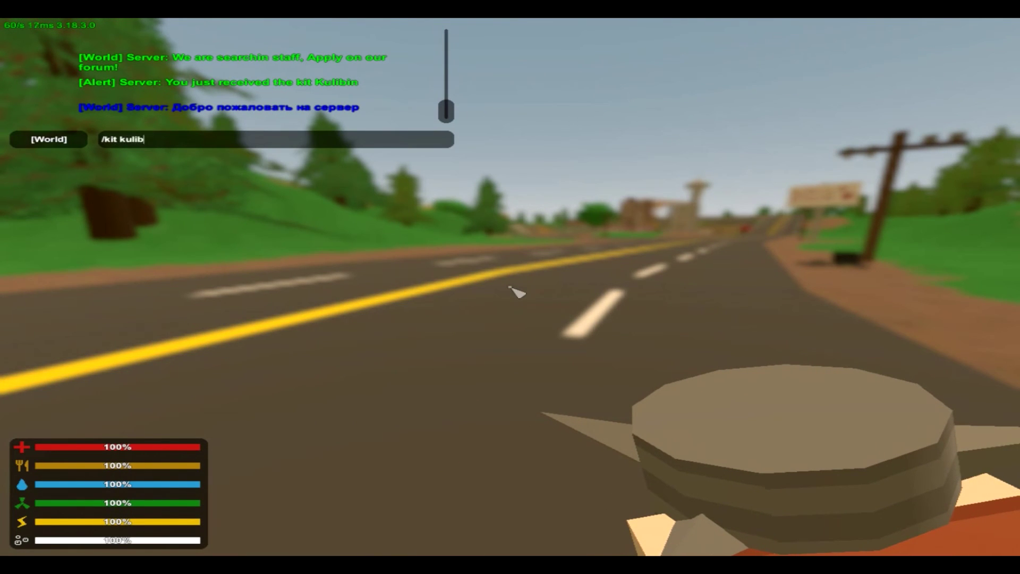
type("/kit kulibin")
key("Return")
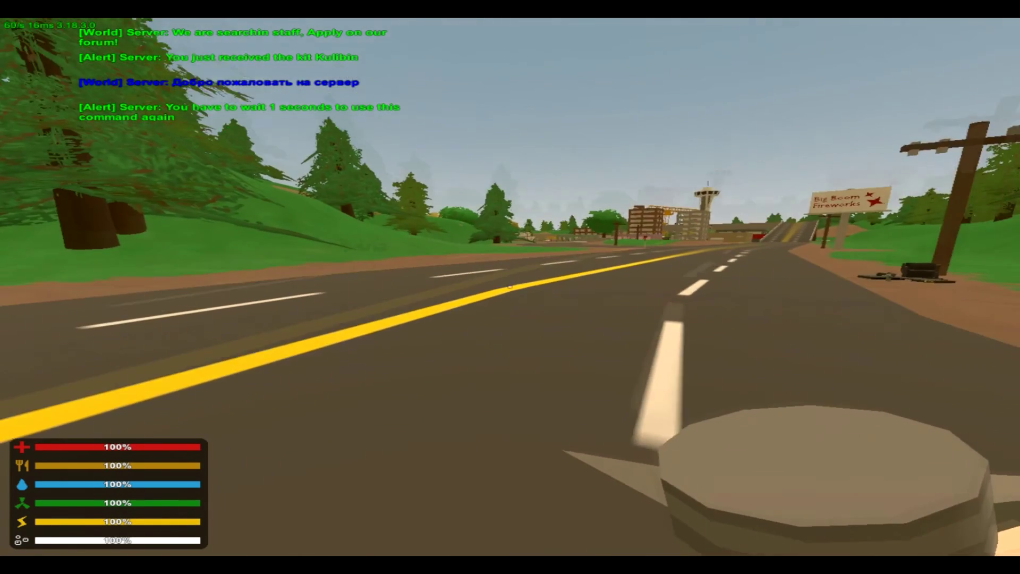
type("j/")
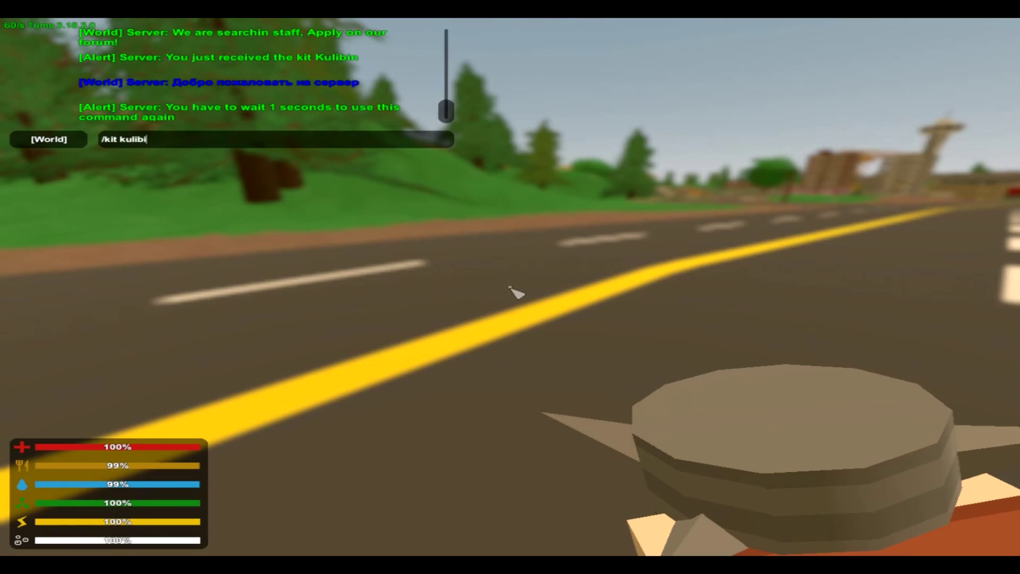
type("kit kulibin")
key("Return")
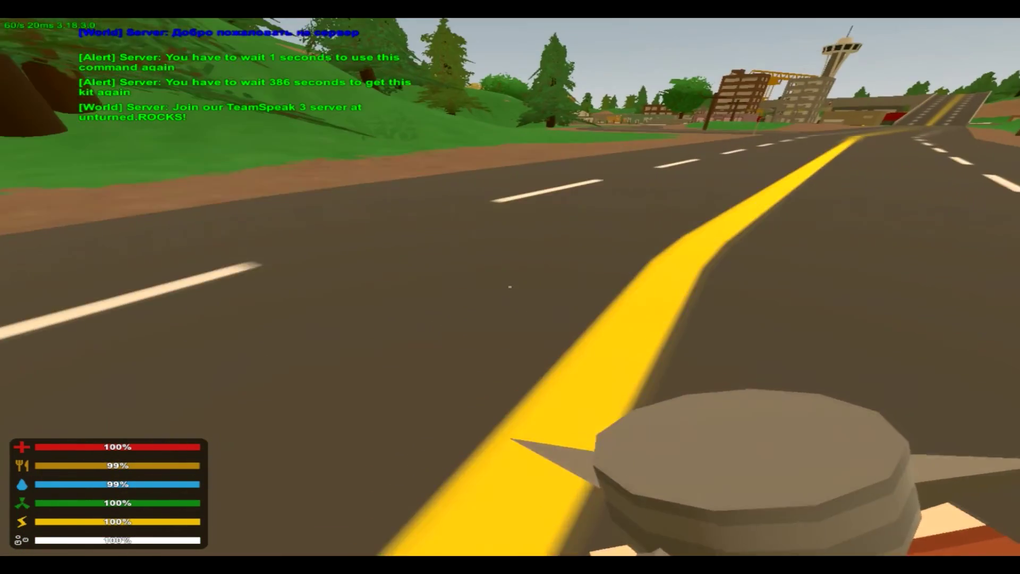
Check the kit's items in the character's inventory.
key("g")
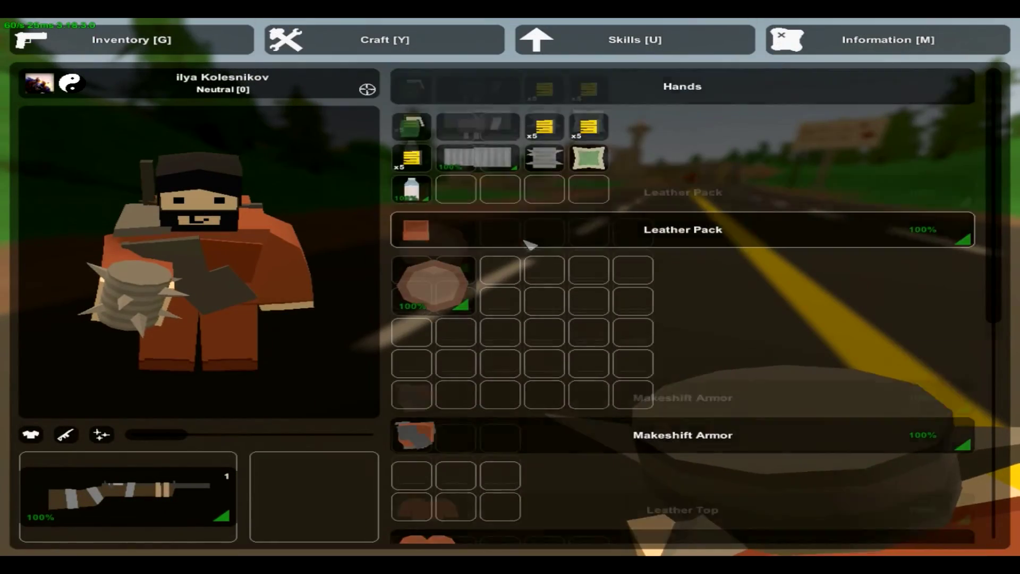
scroll(409, 270, "up", 2)
key("g")
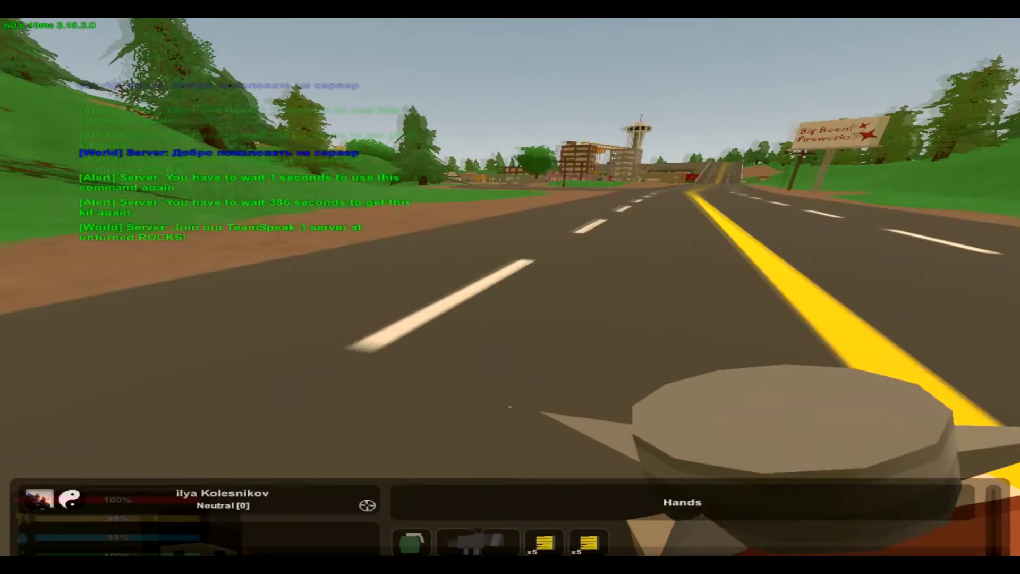
Equip the kit's rifle, attach the spare scope and barrel attachment, and run along the road with it.
key("1")
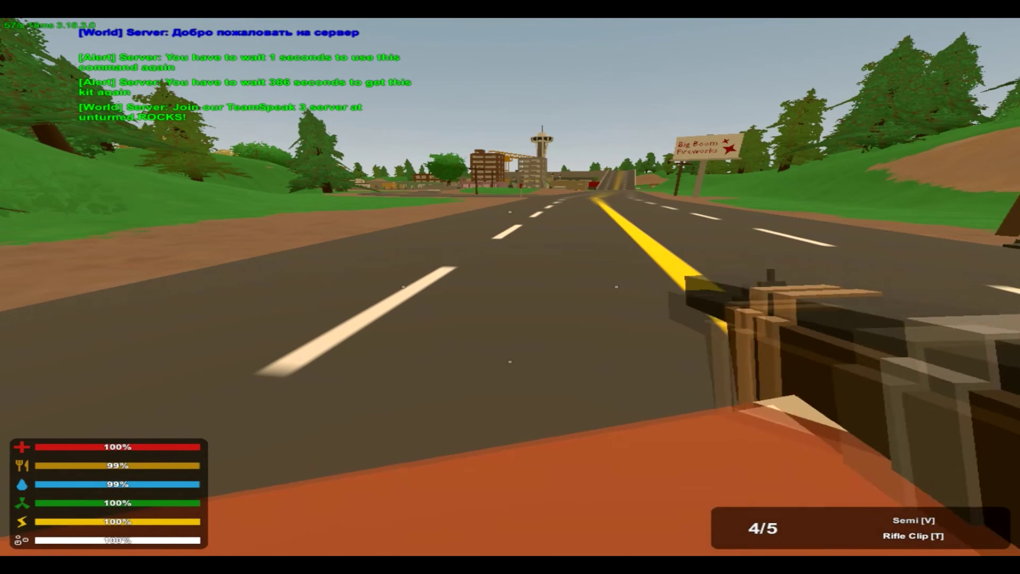
key("t")
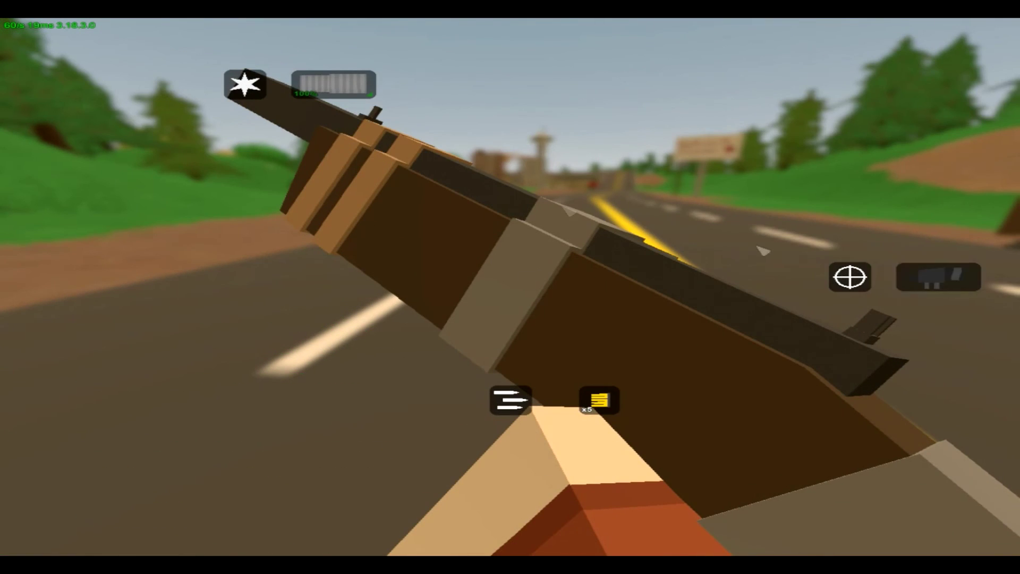
key("t")
key("shift+w")
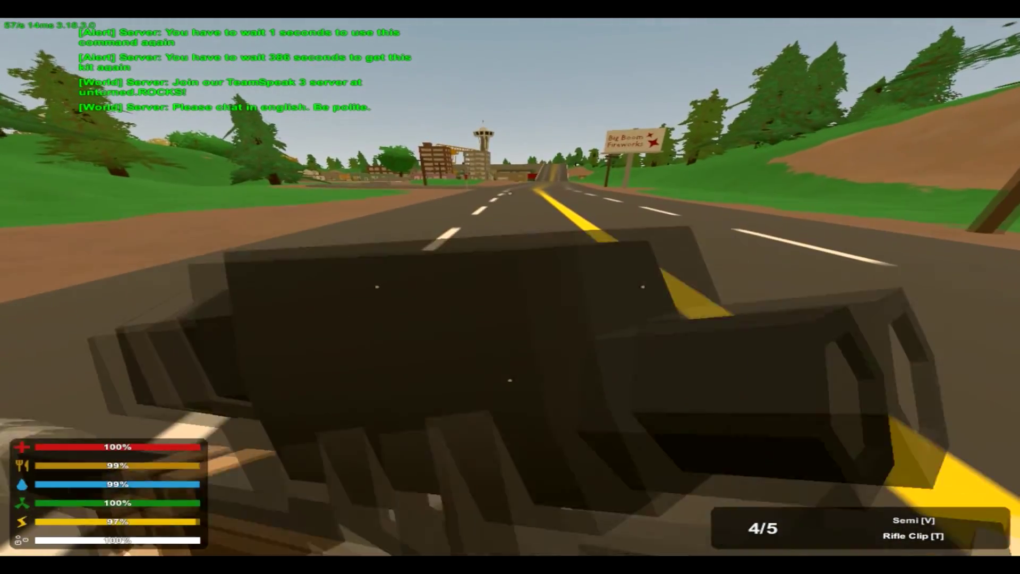
key("shift+w")
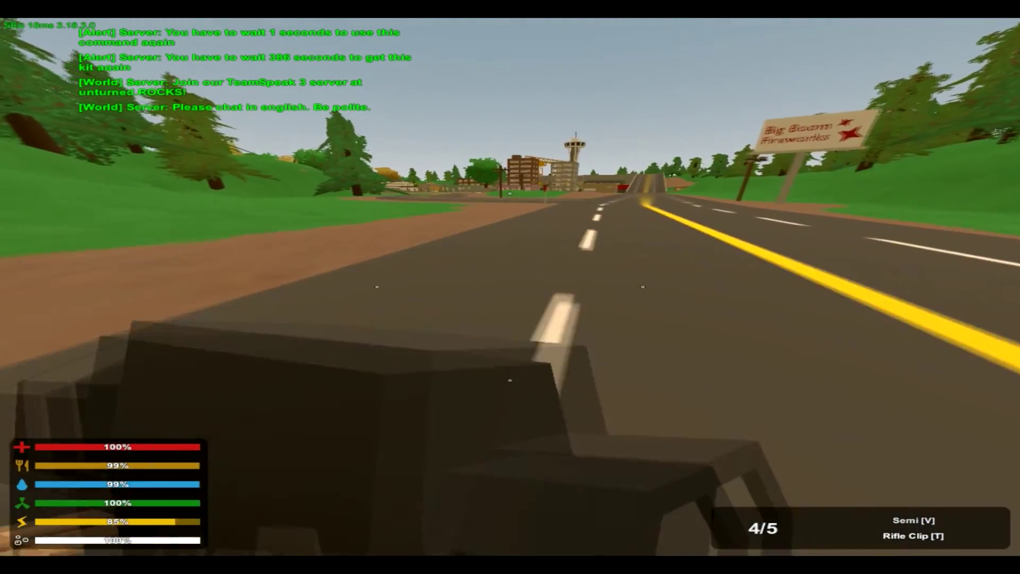
Check the inventory again, switch to the spiked melee weapon and sprint along the road toward the town.
key("g")
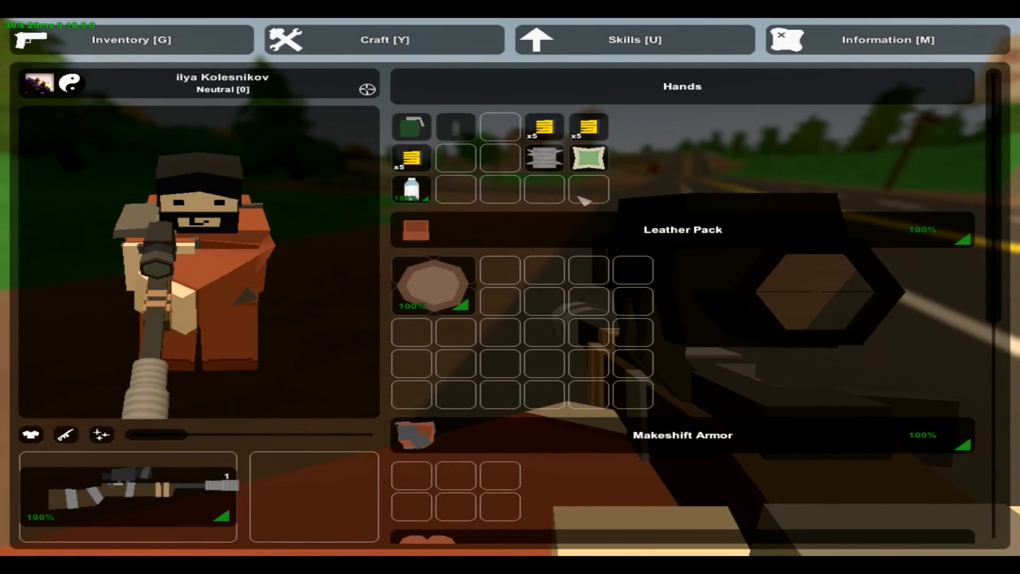
key("g")
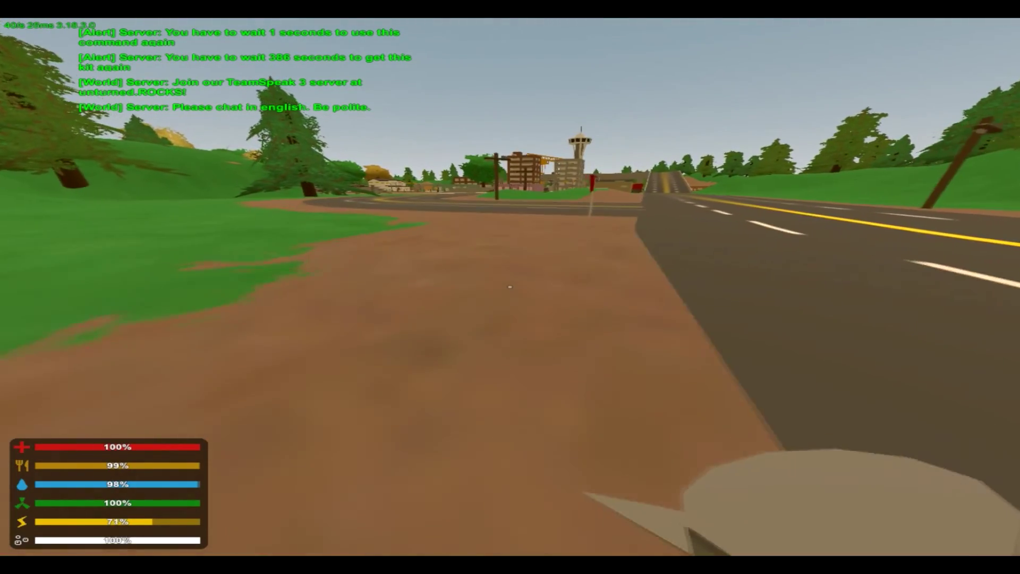
key("shift+w")
key("shift+w")
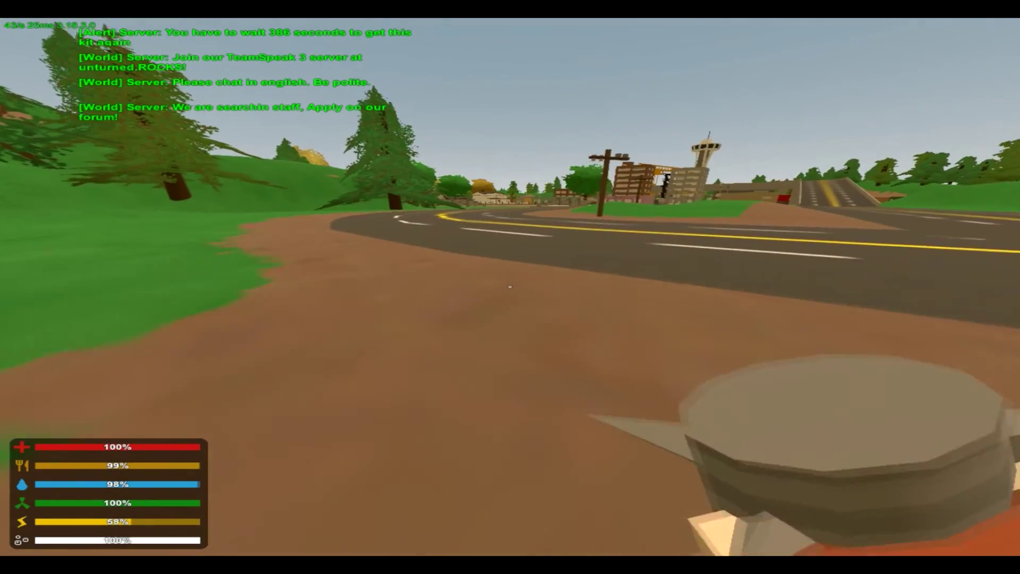
key("shift+w")
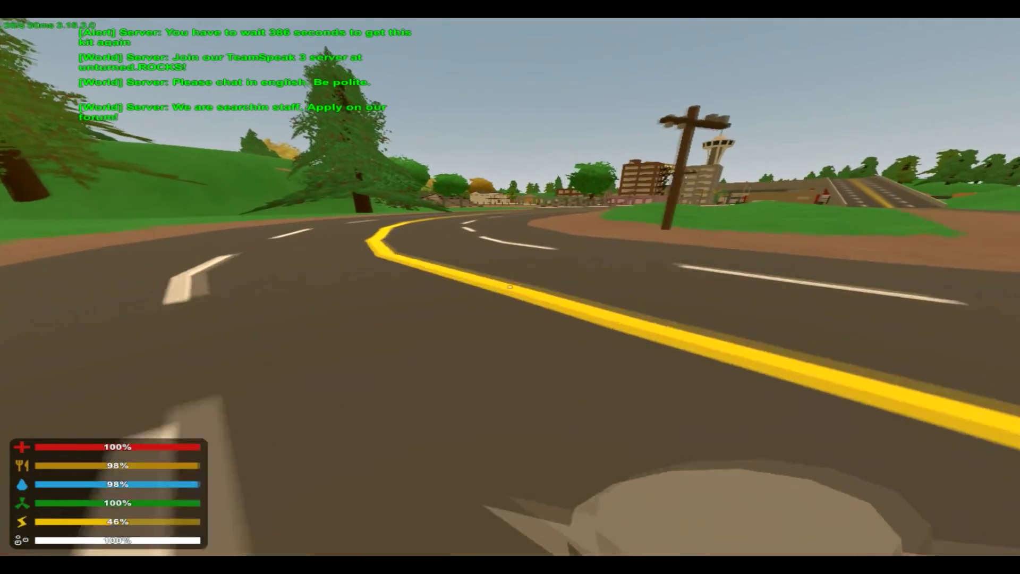
key("shift+w")
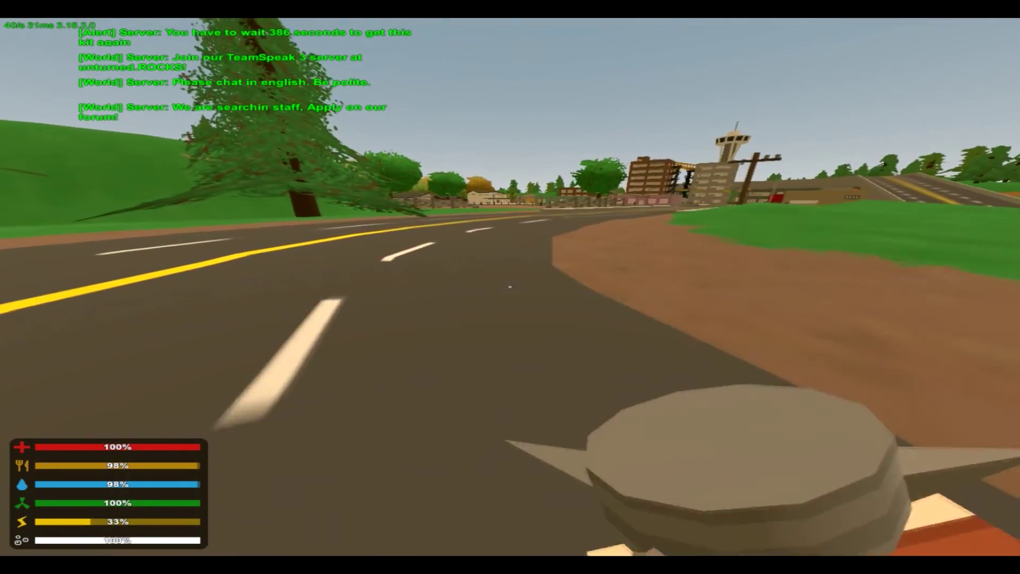
key("shift+w")
key("shift+w")
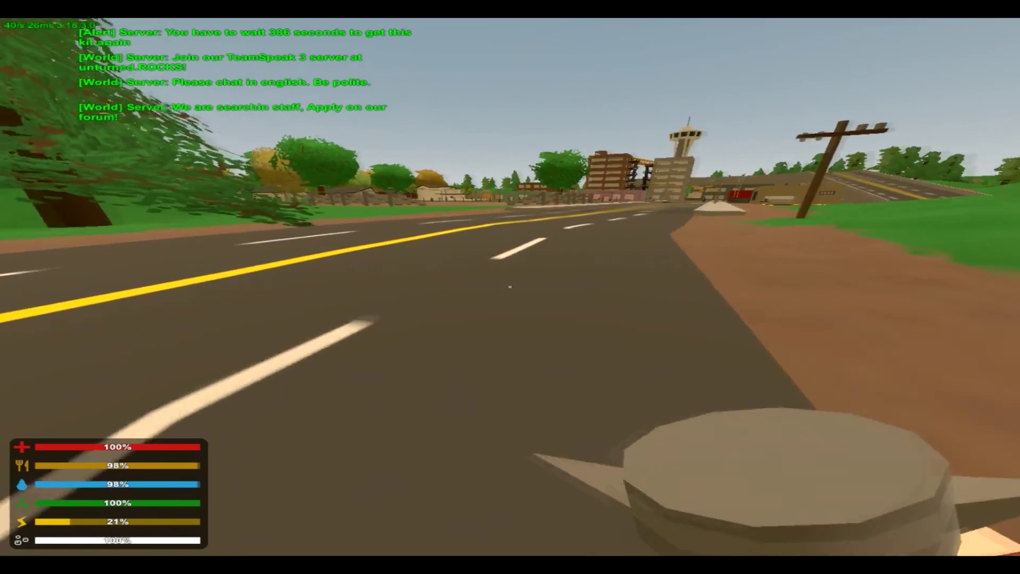